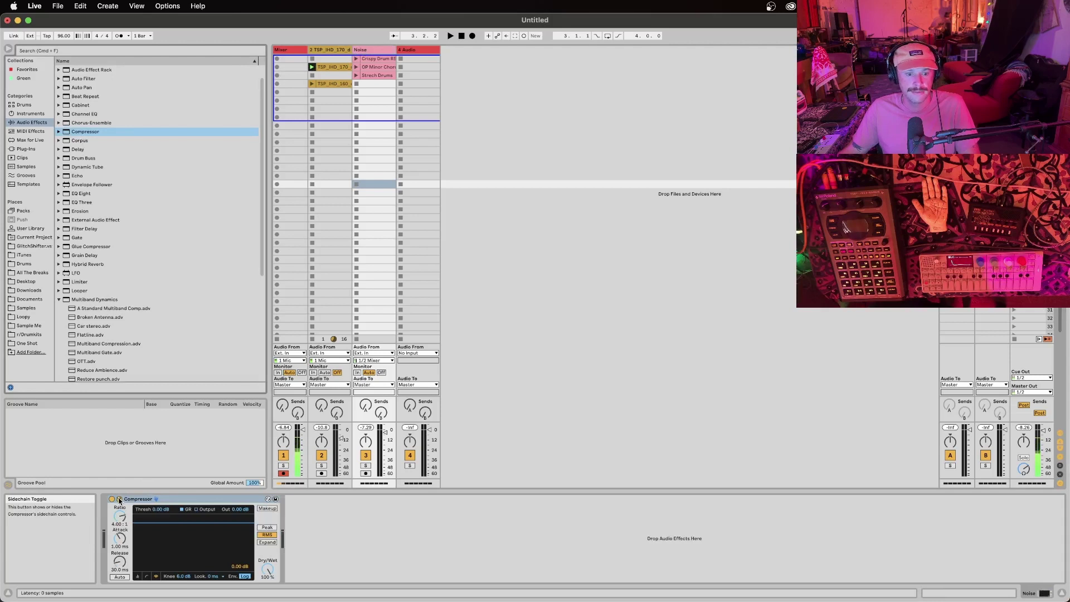
Replace the Compressor on the Noise track with a Gate and show the Gate's sidechain settings
left_click(118, 500)
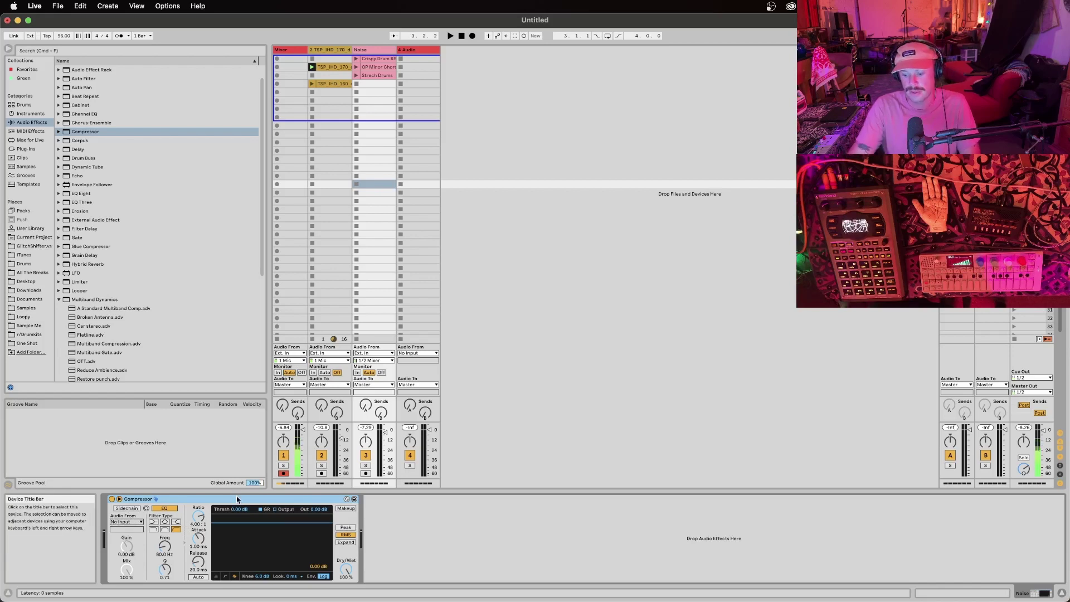
key("Delete")
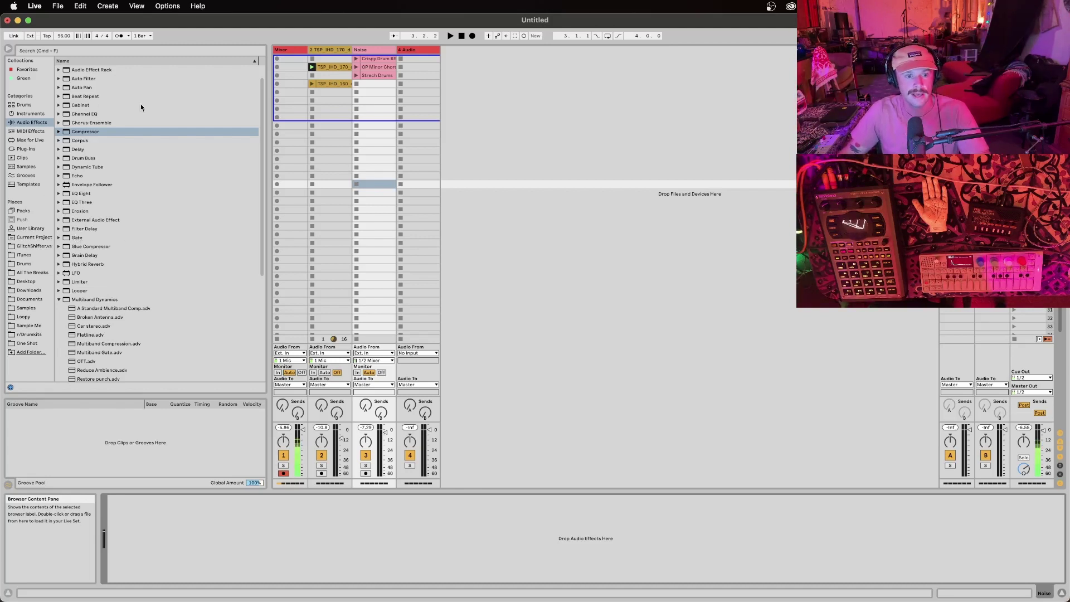
left_click_drag(76, 237, 361, 51)
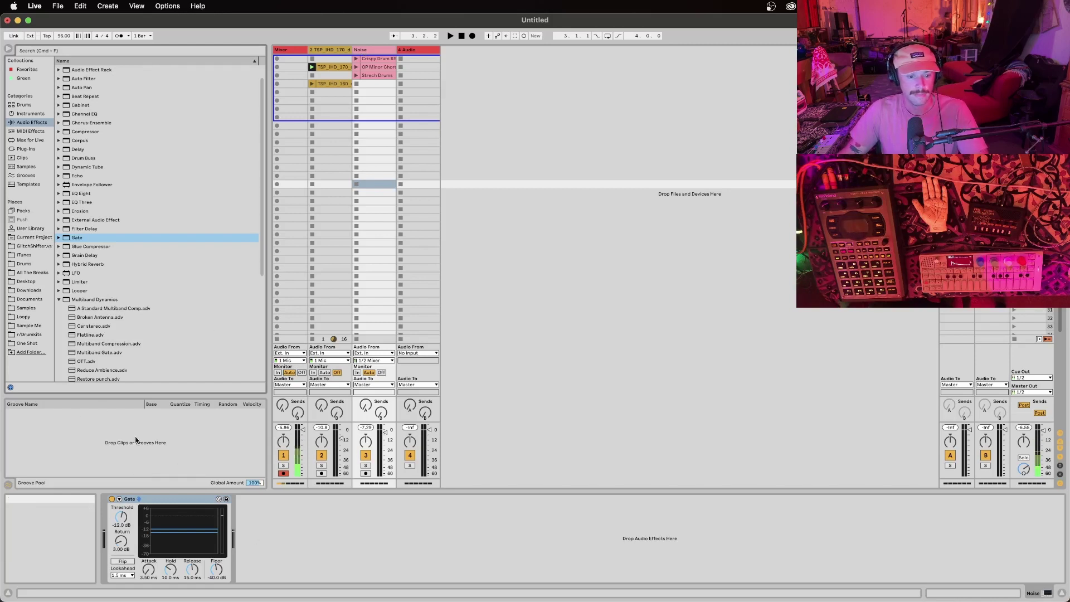
left_click(120, 500)
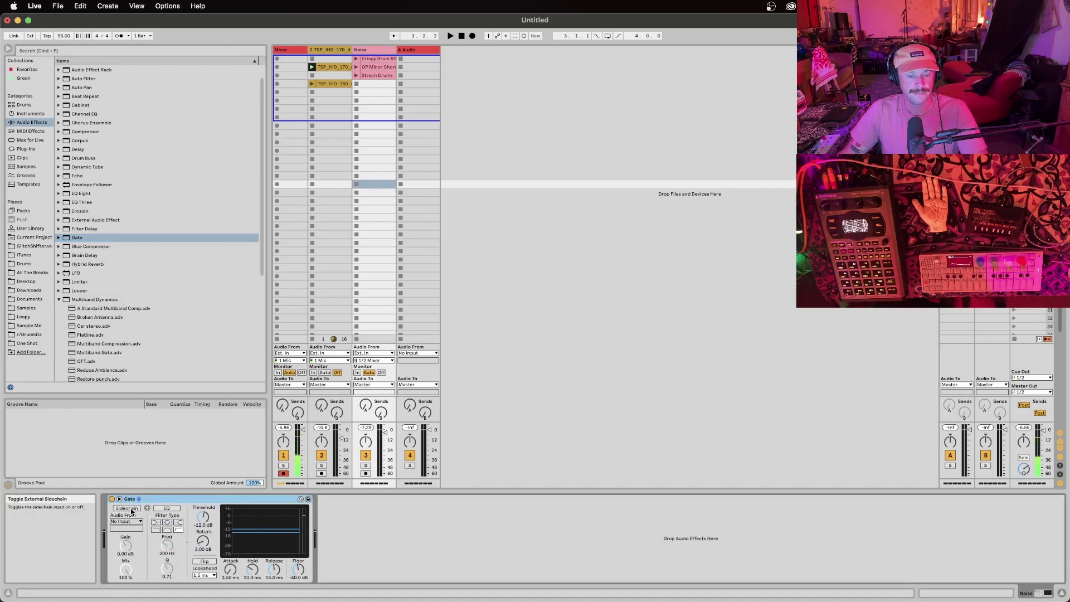
Audition the drum break on track 2, stop it, and launch the OP Minor Chords clip on the Noise track
left_click(322, 465)
left_click(322, 465)
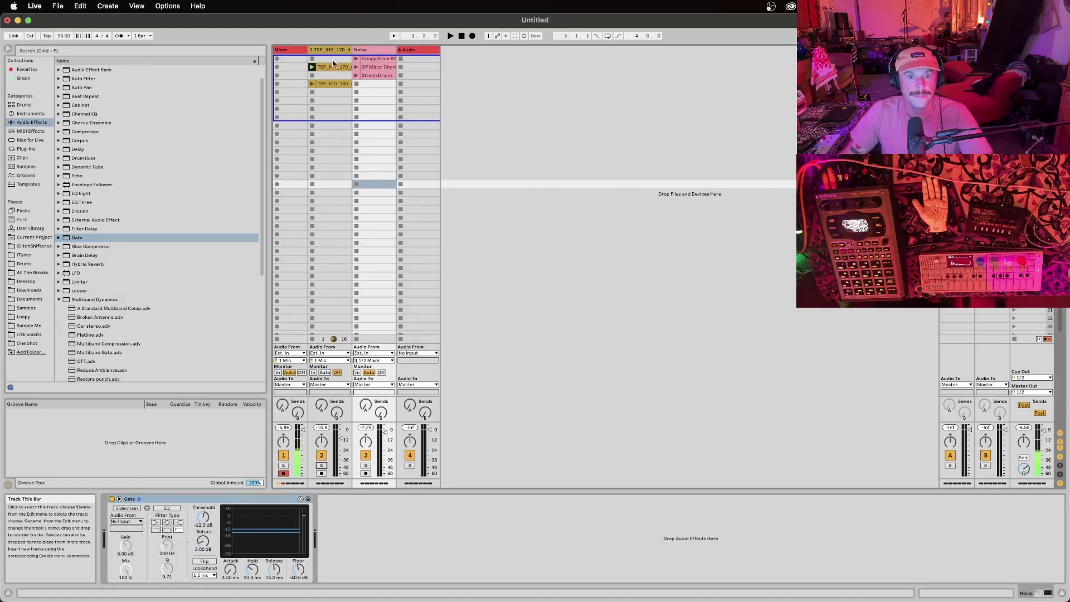
key("space")
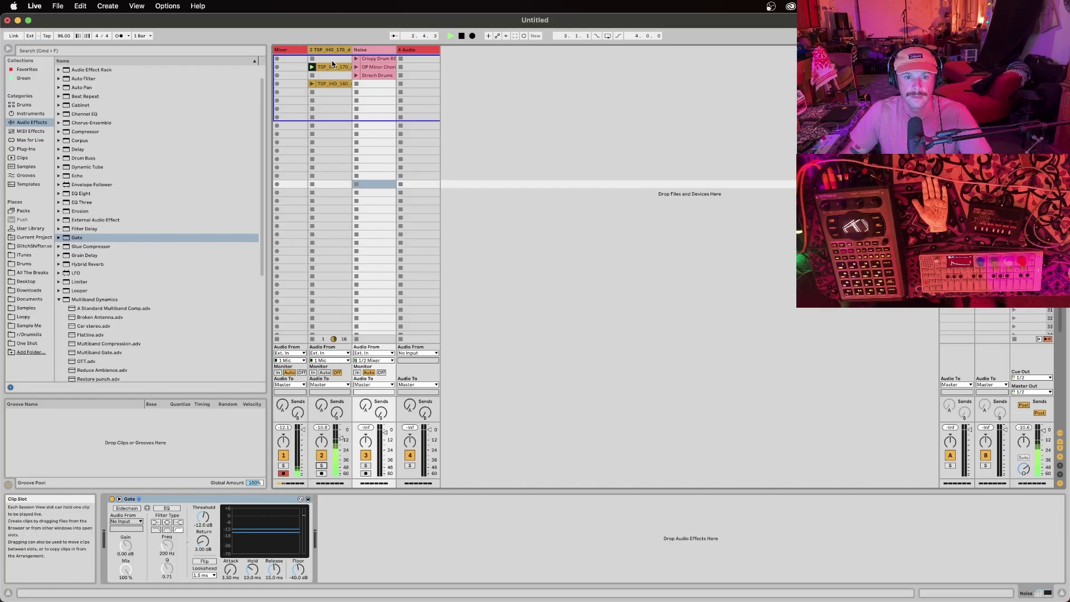
key("space")
left_click(332, 67)
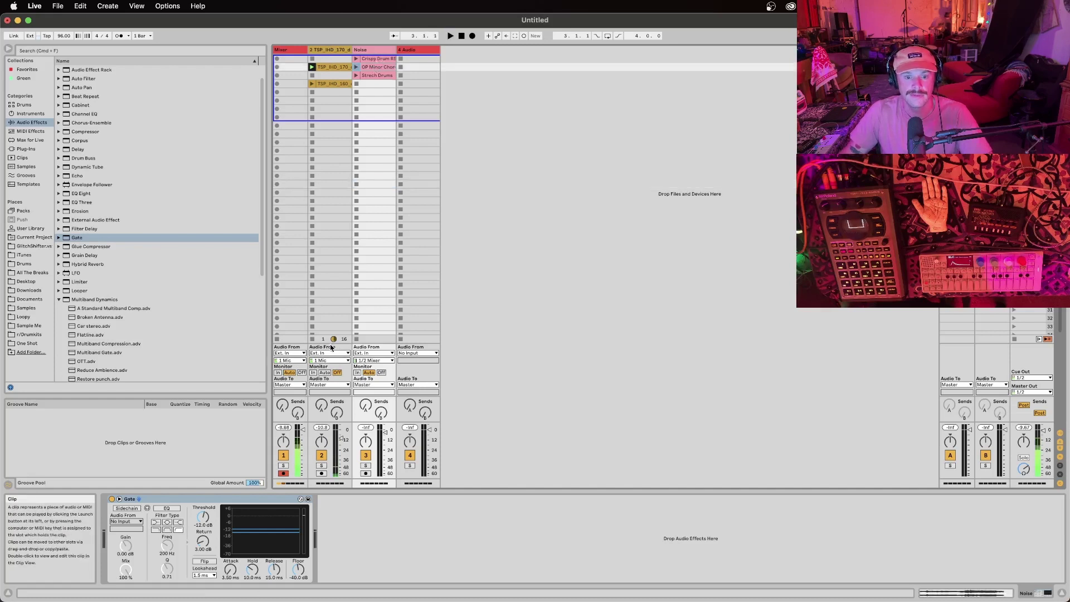
left_click(312, 339)
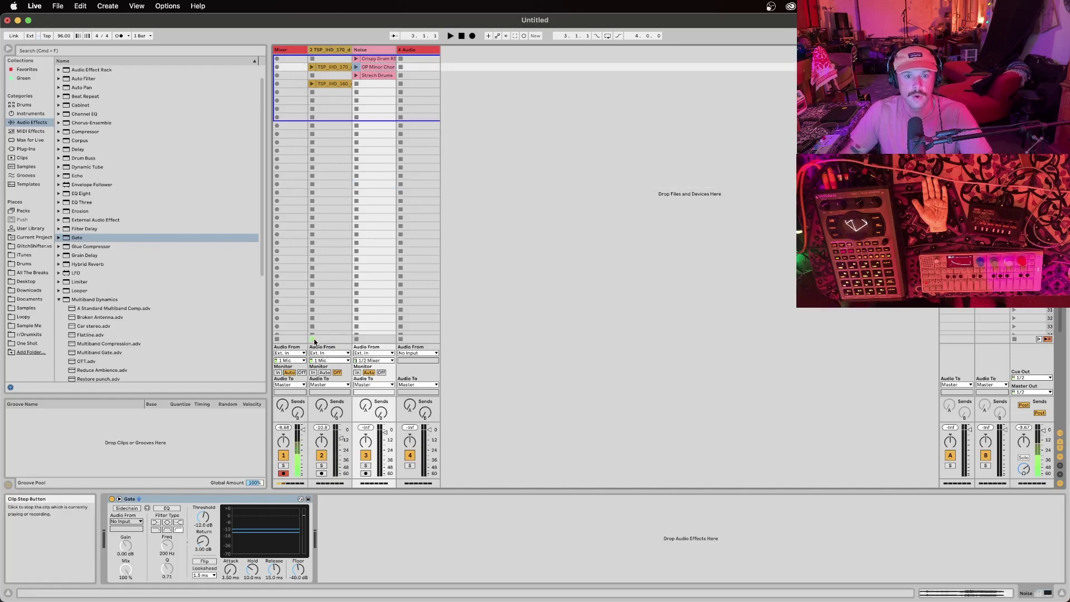
left_click(357, 67)
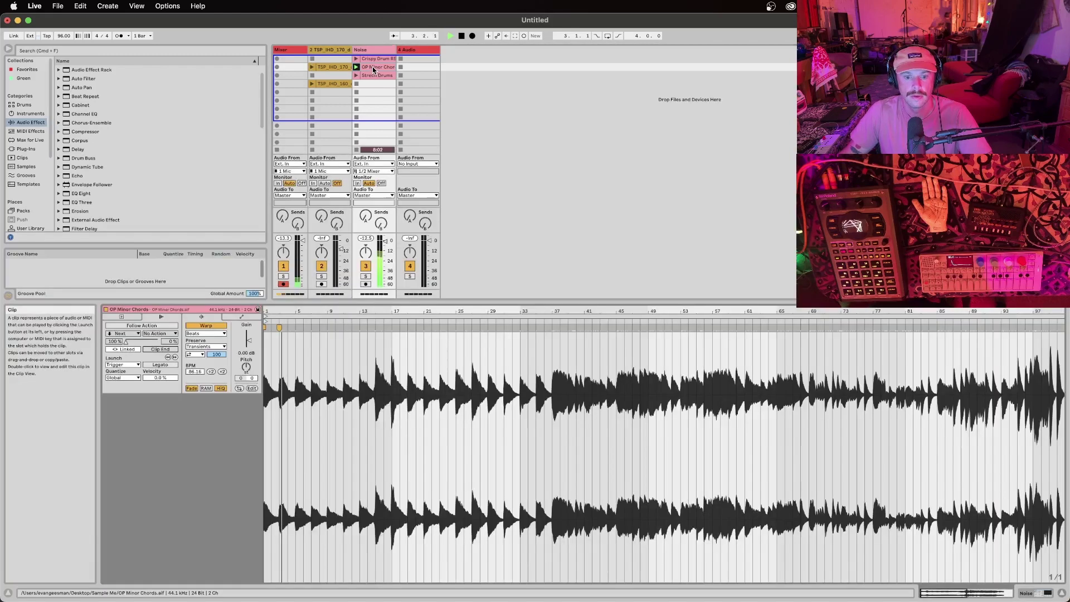
left_click(372, 67)
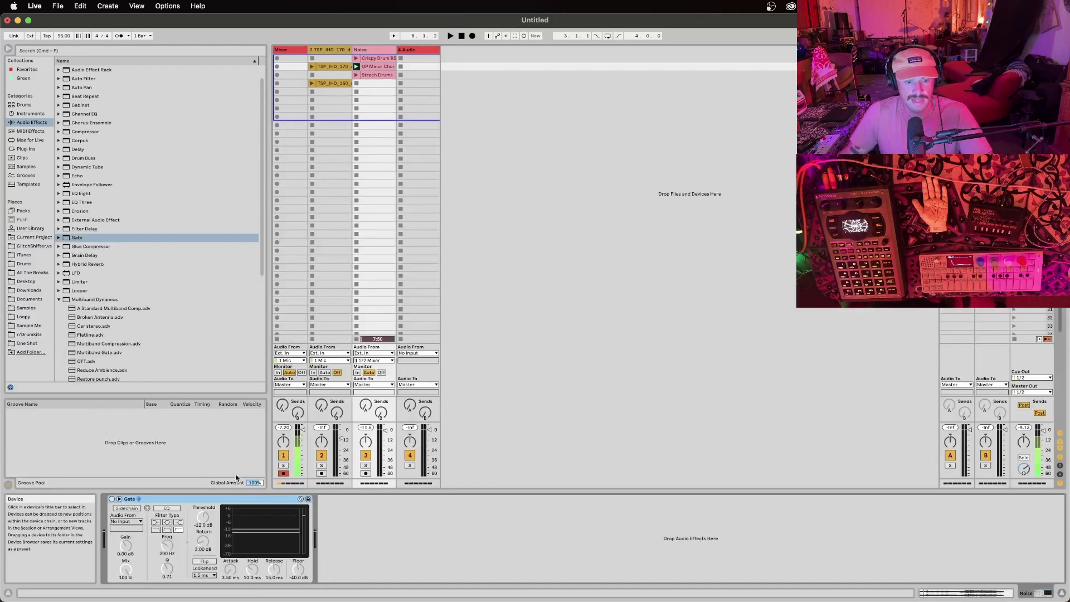
Activate the Gate on the Noise track and enable its sidechain with the track 2 drum break as the audio source
left_click(112, 499)
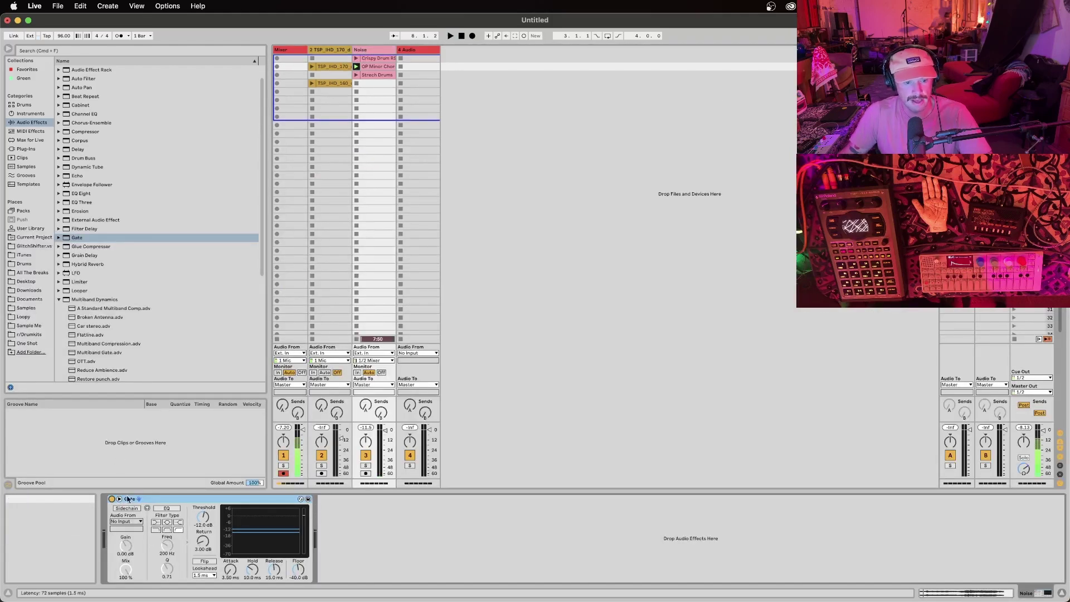
left_click(132, 509)
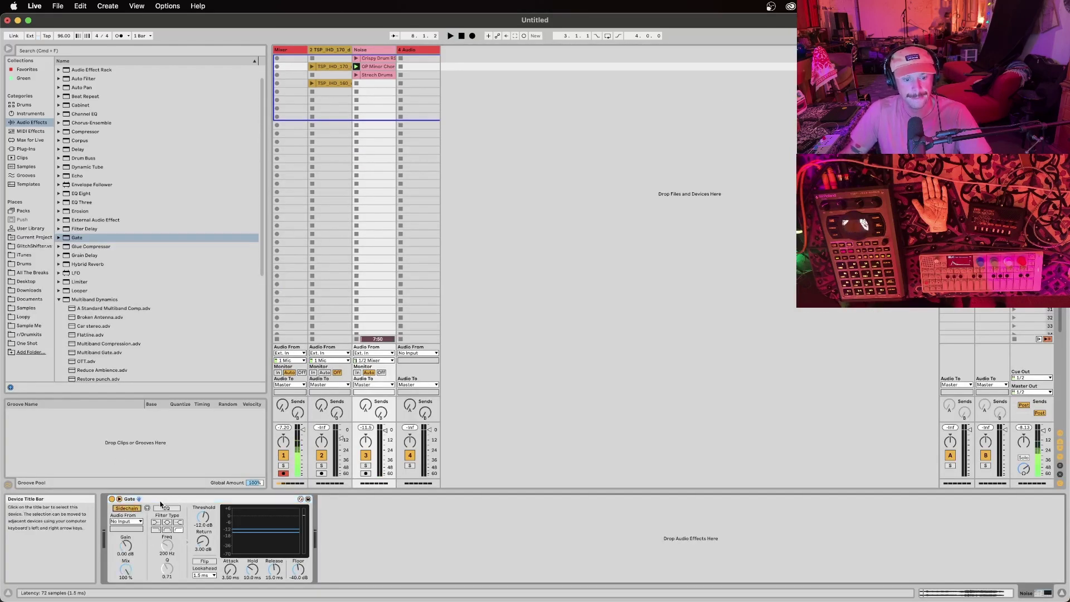
left_click(135, 522)
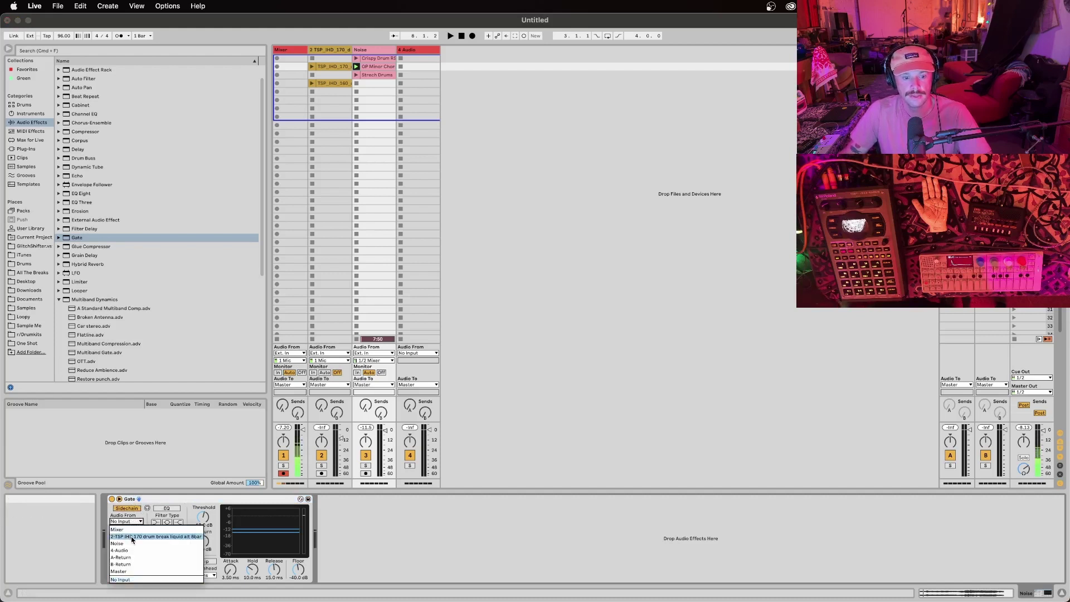
left_click(134, 536)
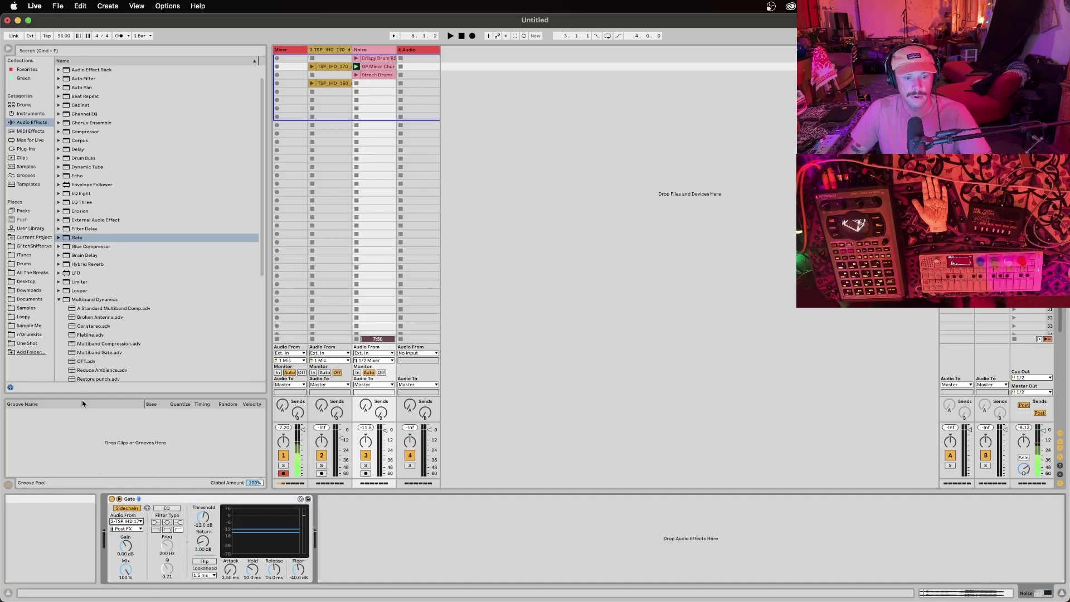
Play the drum break together with the gated chords, then mute track 2 and play only the gated chords
left_click(312, 68)
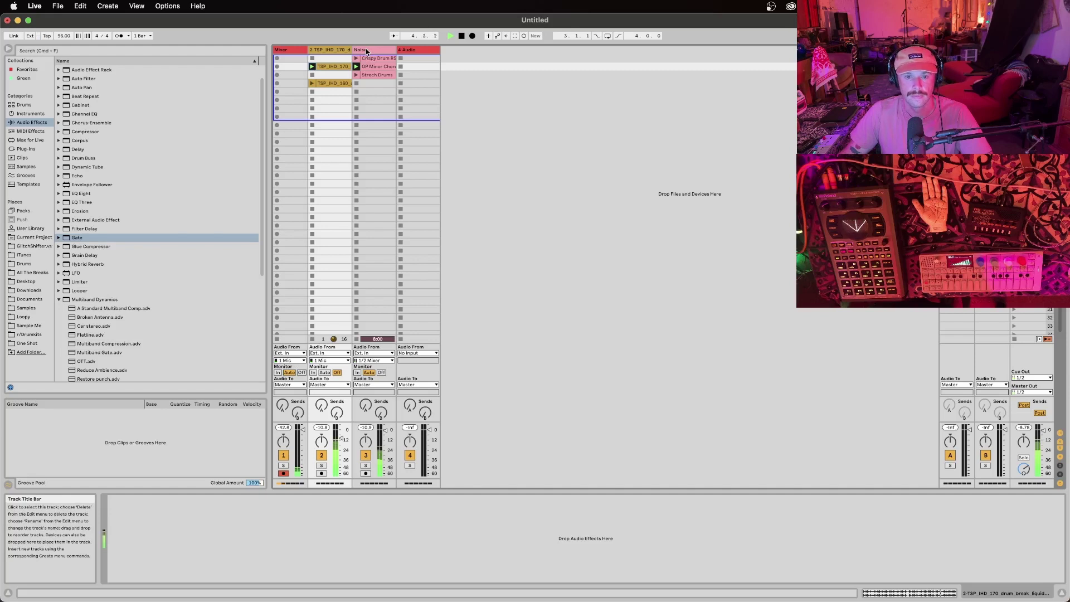
key("space")
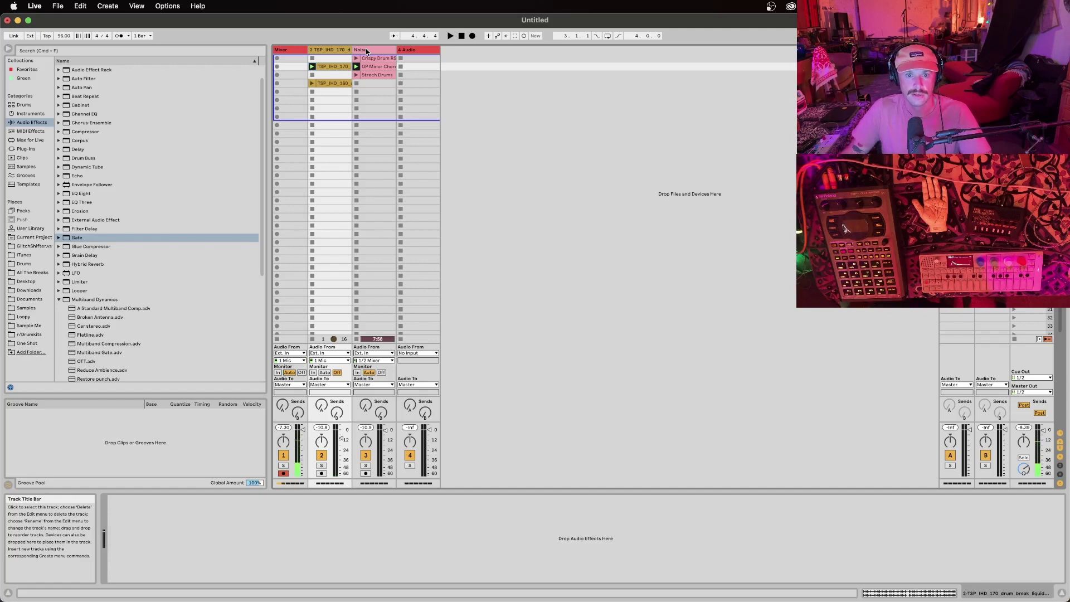
left_click(366, 48)
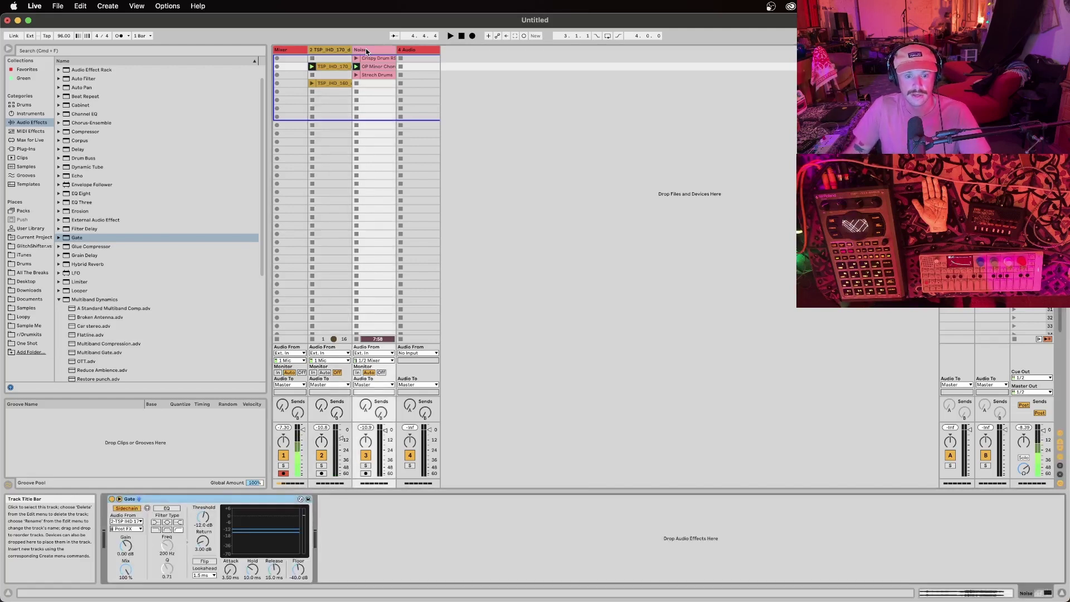
left_click(322, 456)
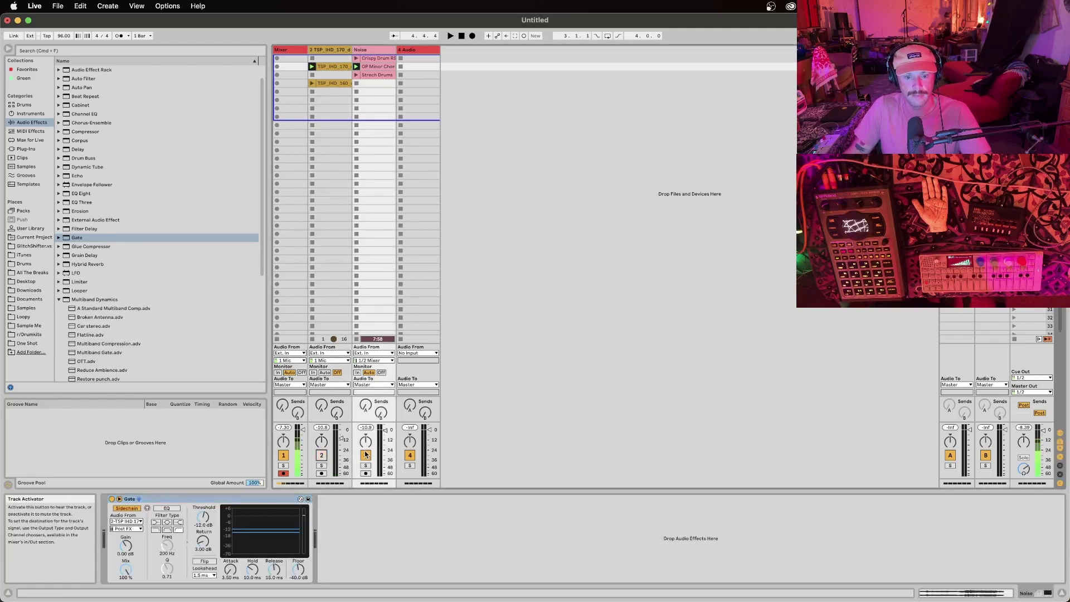
key("space")
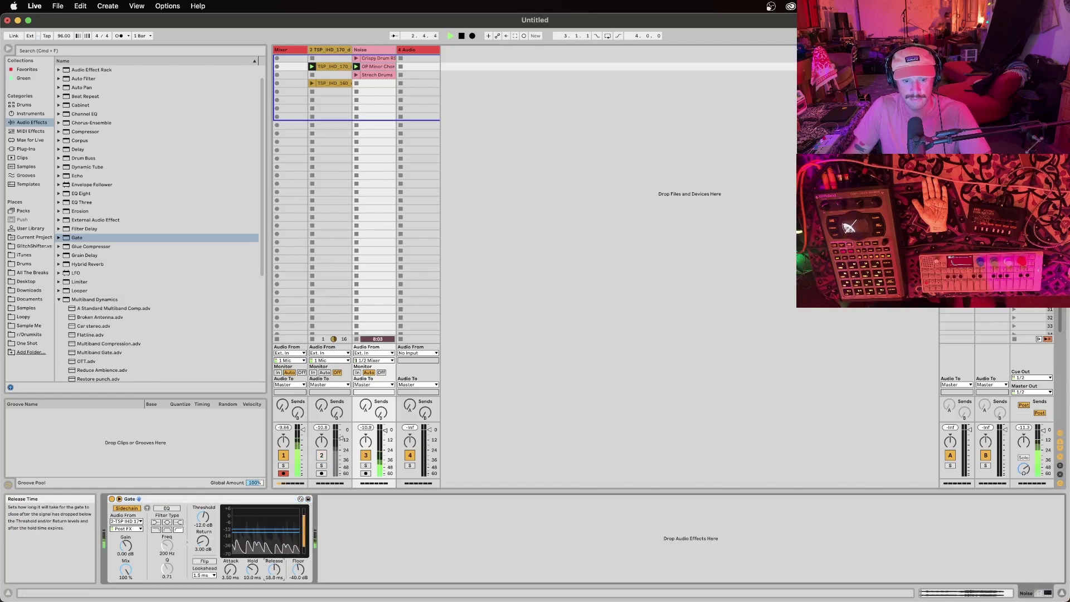
Set the Gate's attack to 8.35 ms, hold to 12.1 ms, release to about 13 ms and threshold to -19.4 dB during playback
left_click_drag(274, 569, 230, 582)
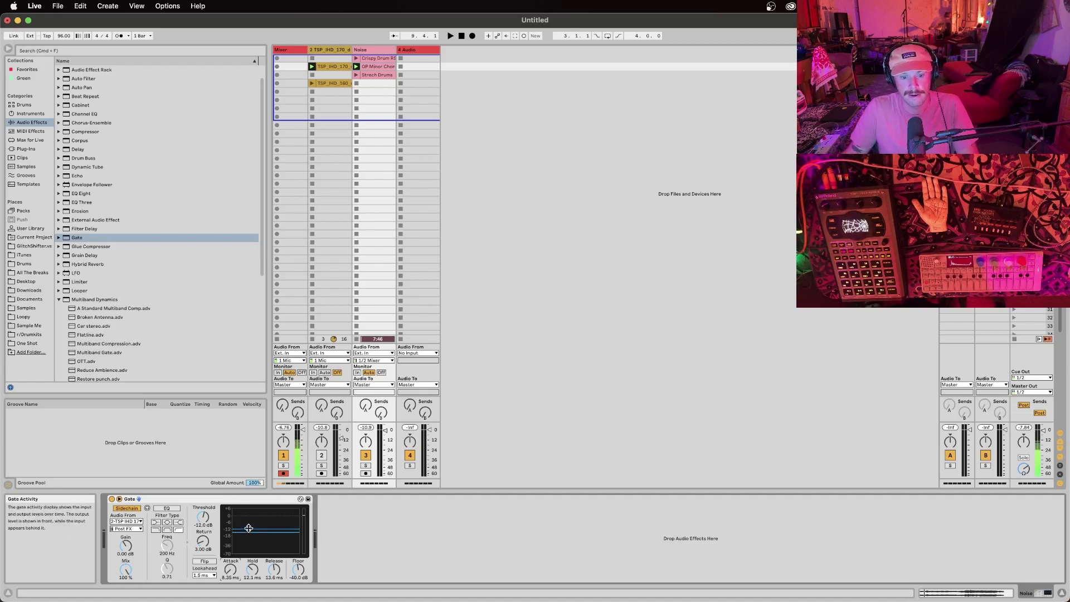
key("space")
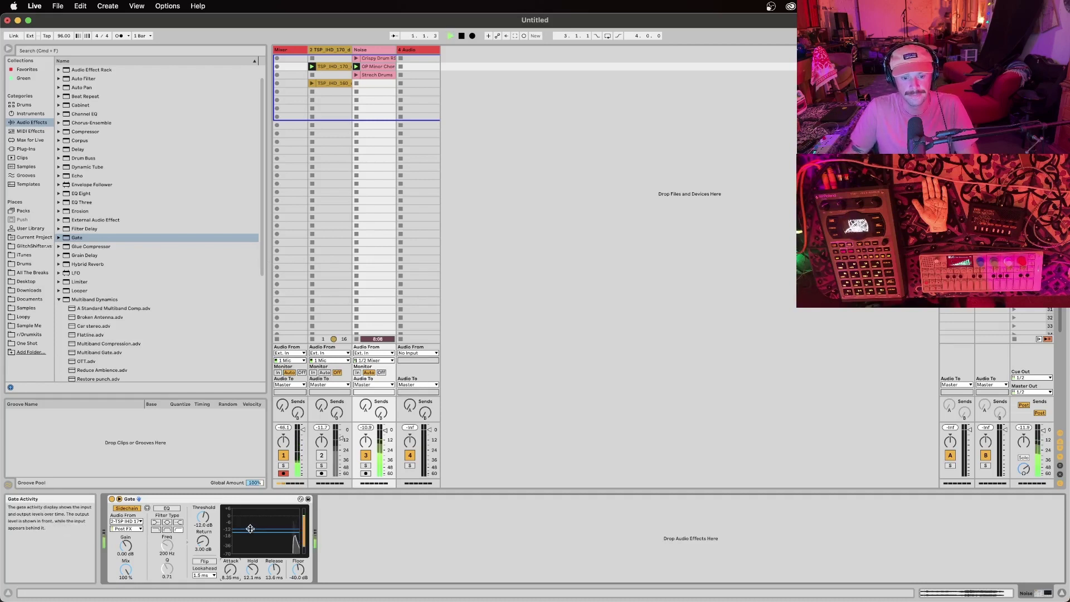
left_click_drag(250, 529, 250, 538)
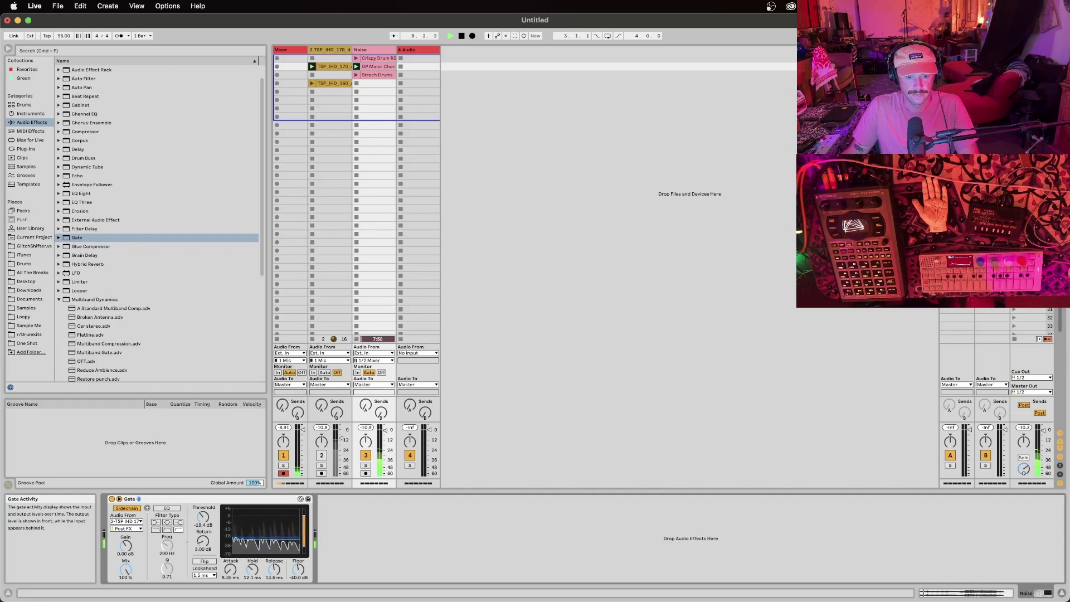
key("space")
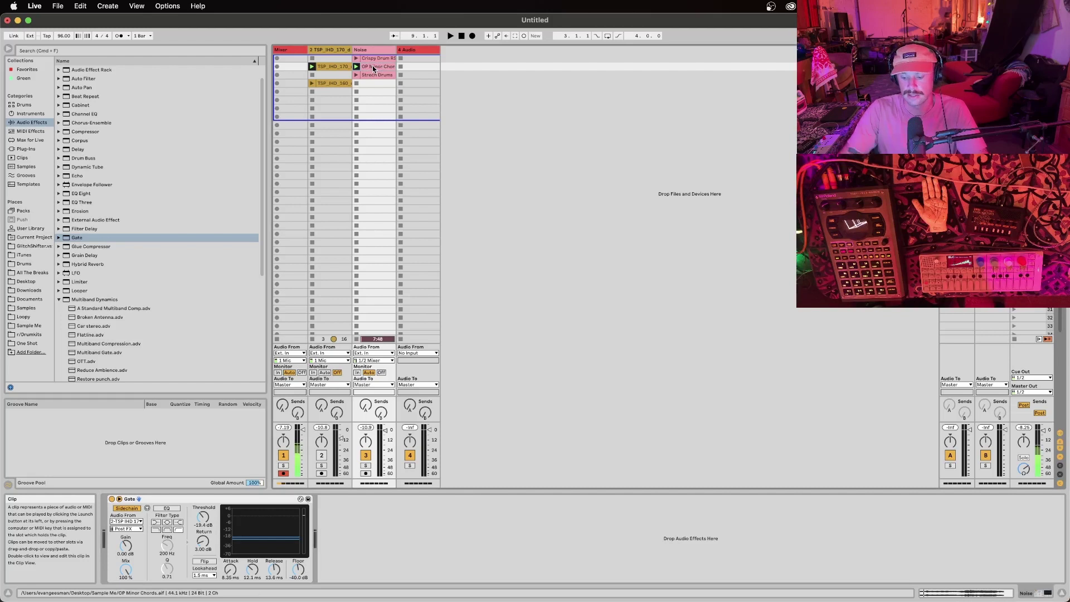
Delete the OP Minor Chords clip from the Noise track and stop the drum break clip on track 2
key("Delete")
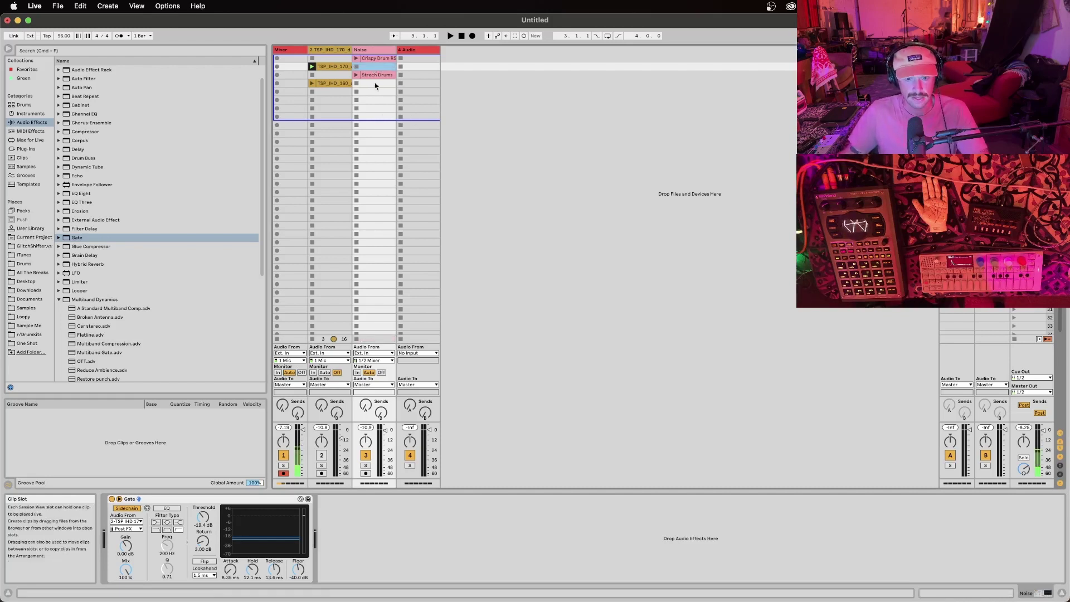
left_click(327, 51)
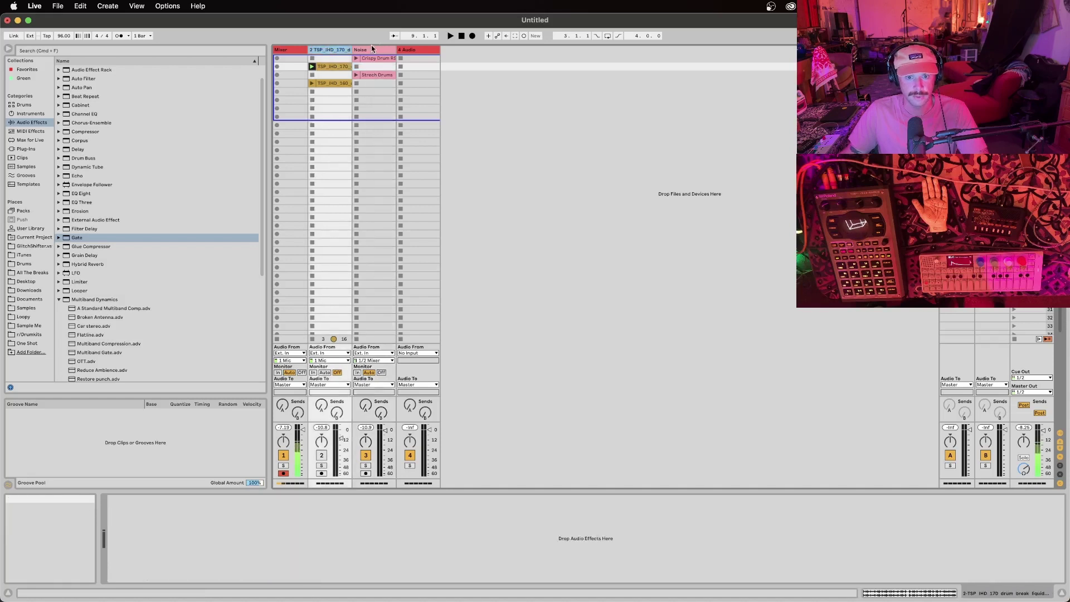
left_click(371, 49)
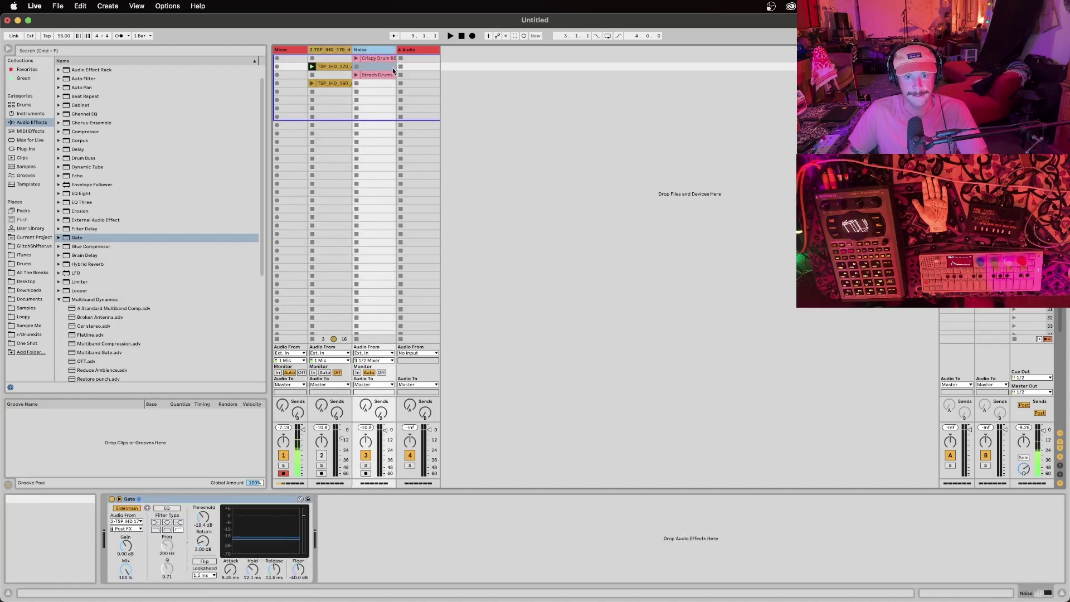
left_click(312, 339)
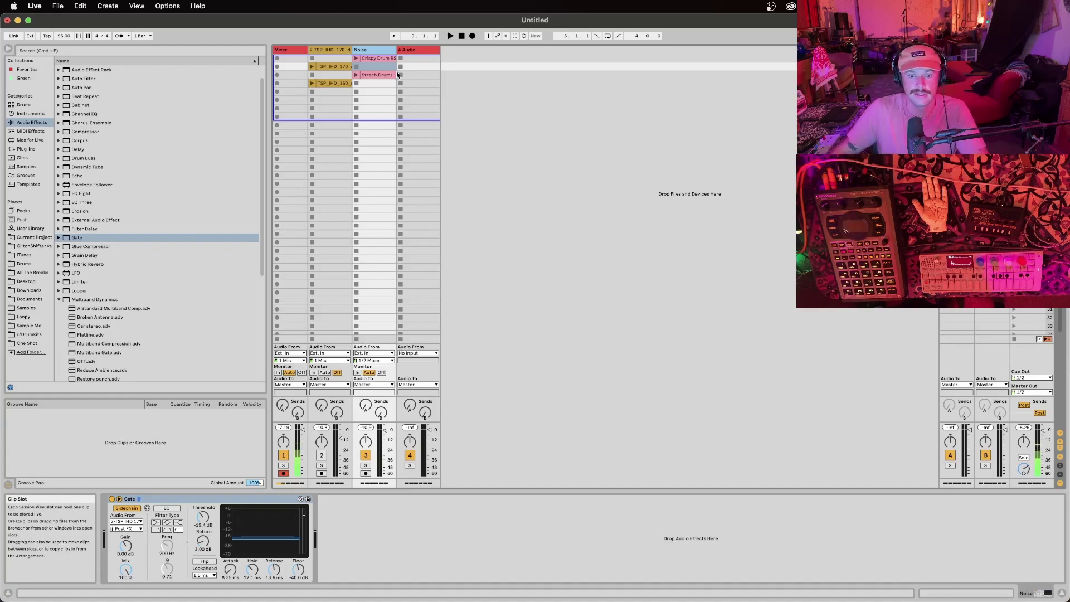
Audition the Crispy Drum clip on the Noise track with the Gate bypassed, then reactivate the Gate with its sidechain
left_click(356, 58)
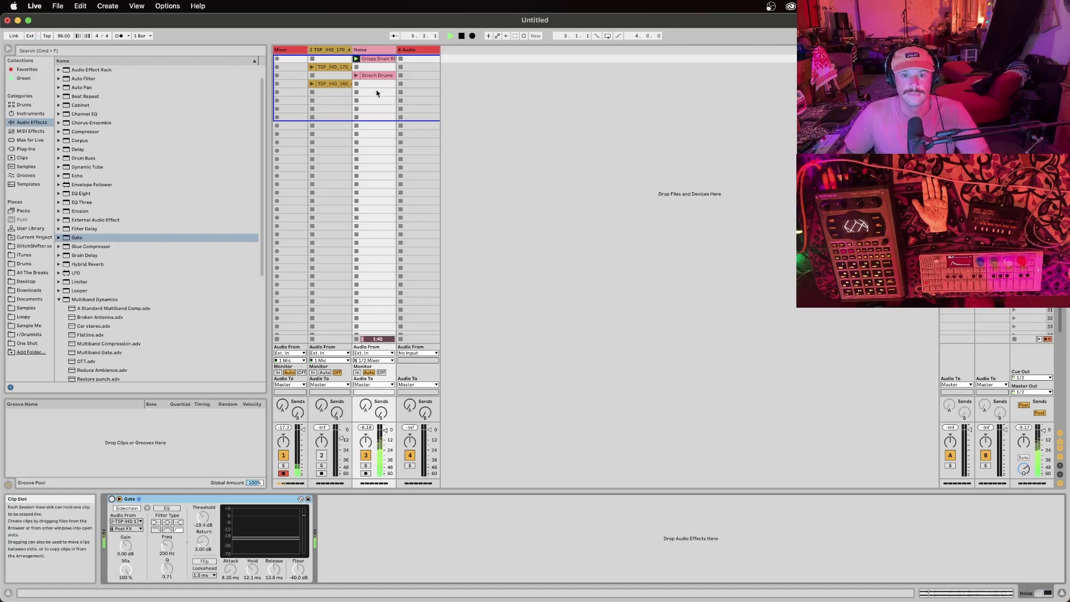
double_click(378, 59)
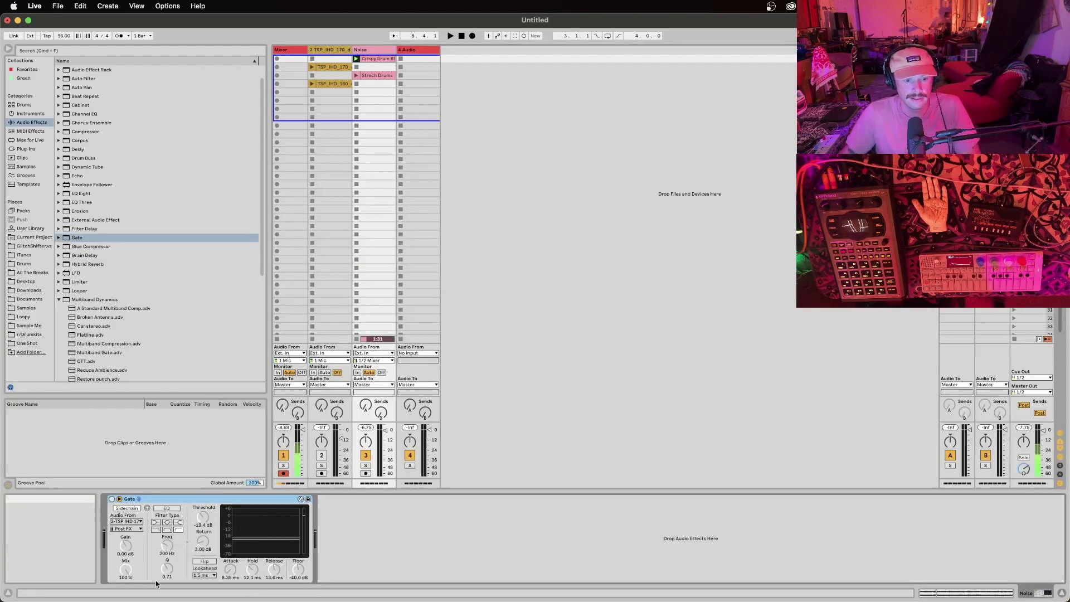
left_click(127, 508)
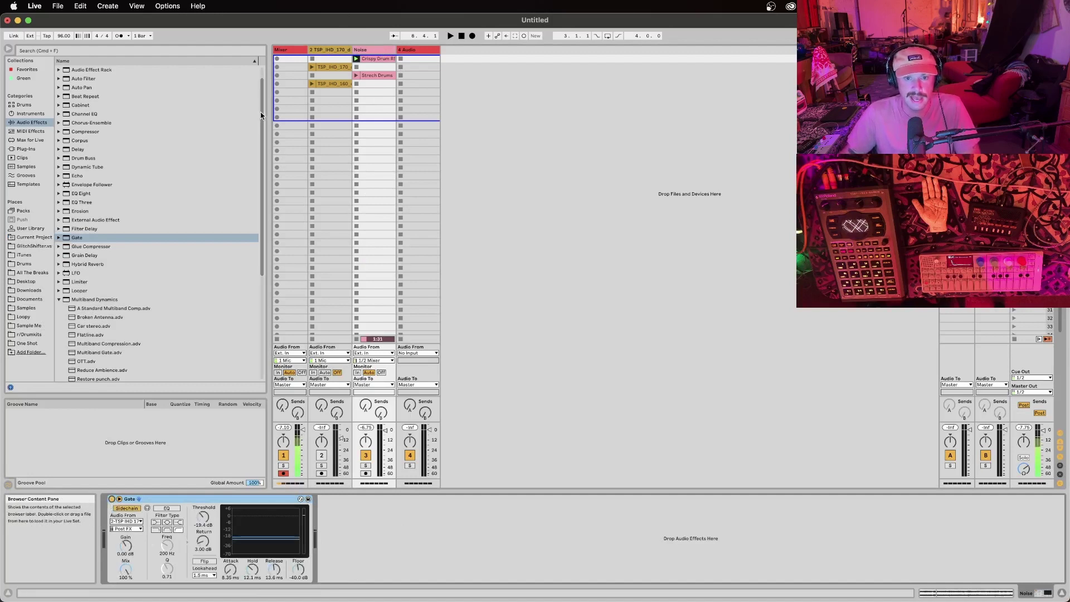
Open the 170 drum break clip on track 2, check its transient loop mode options, and play it with track 2 unmuted and Noise muted
left_click(332, 50)
left_click(329, 67)
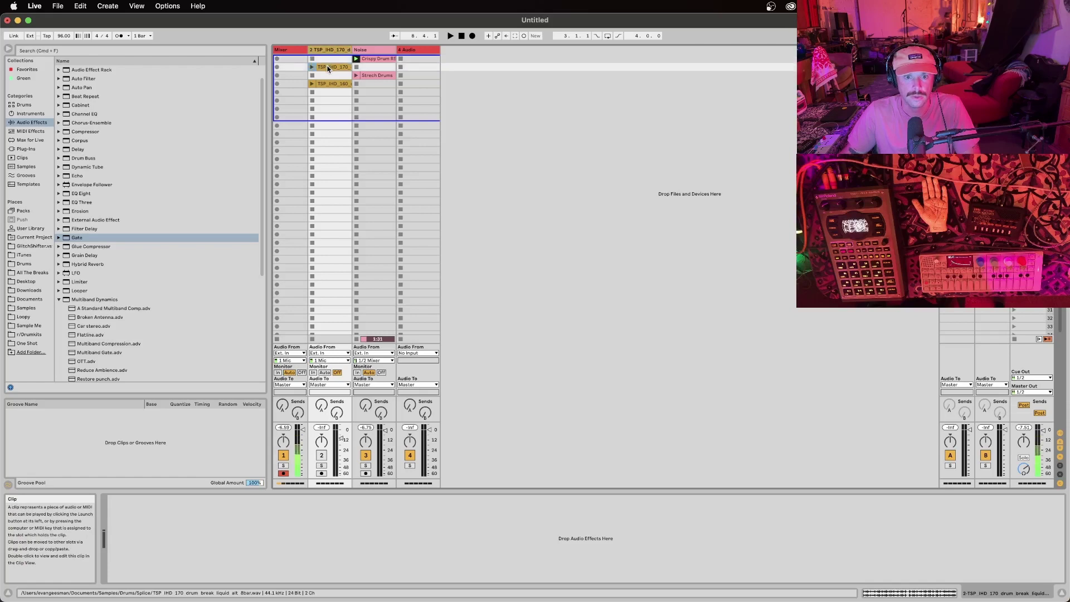
double_click(330, 68)
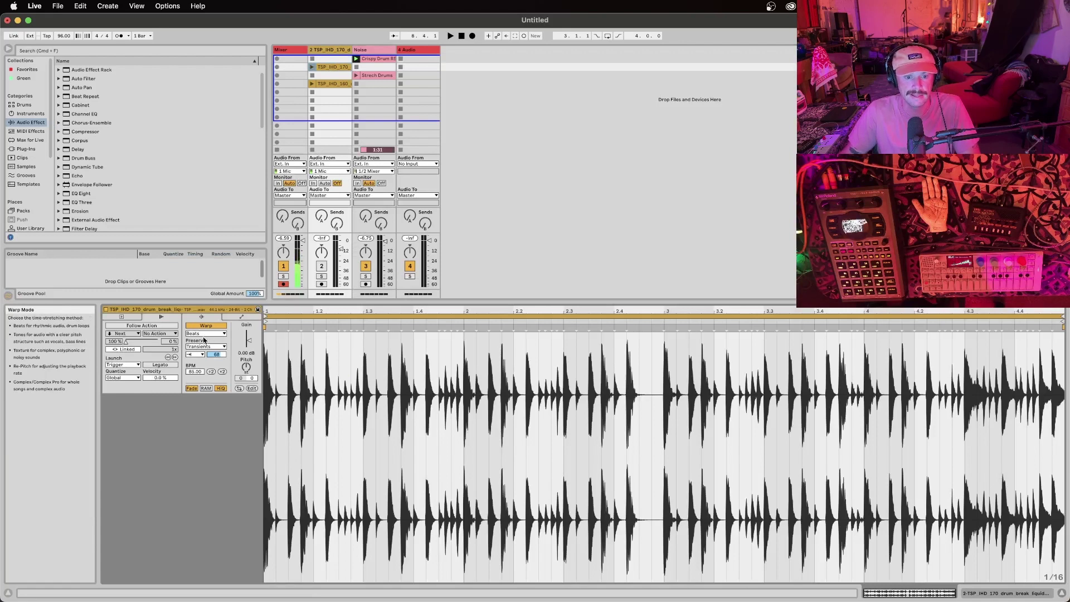
left_click(192, 355)
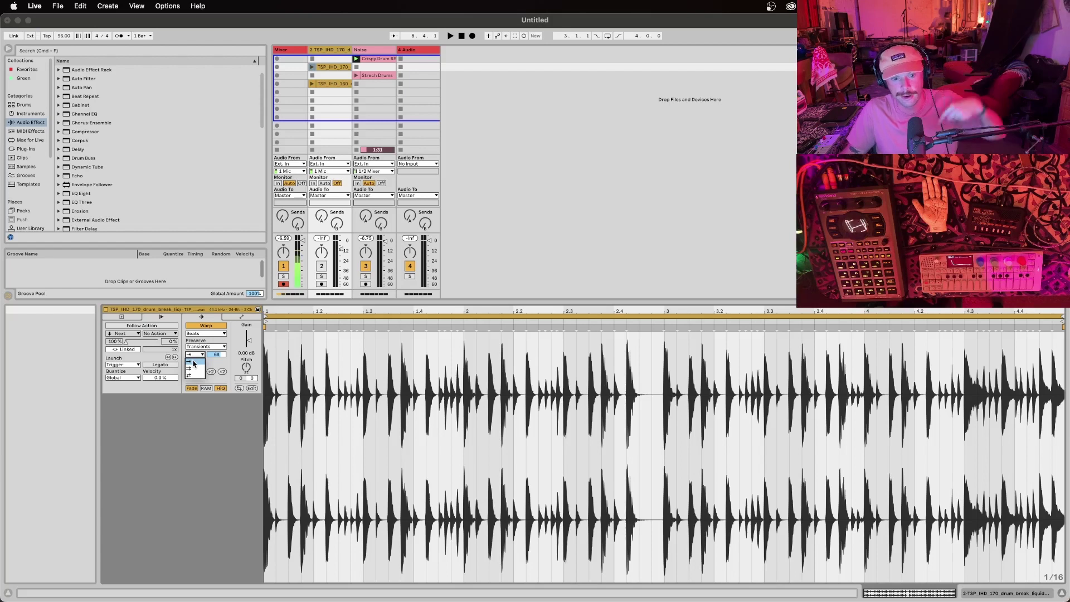
left_click(194, 363)
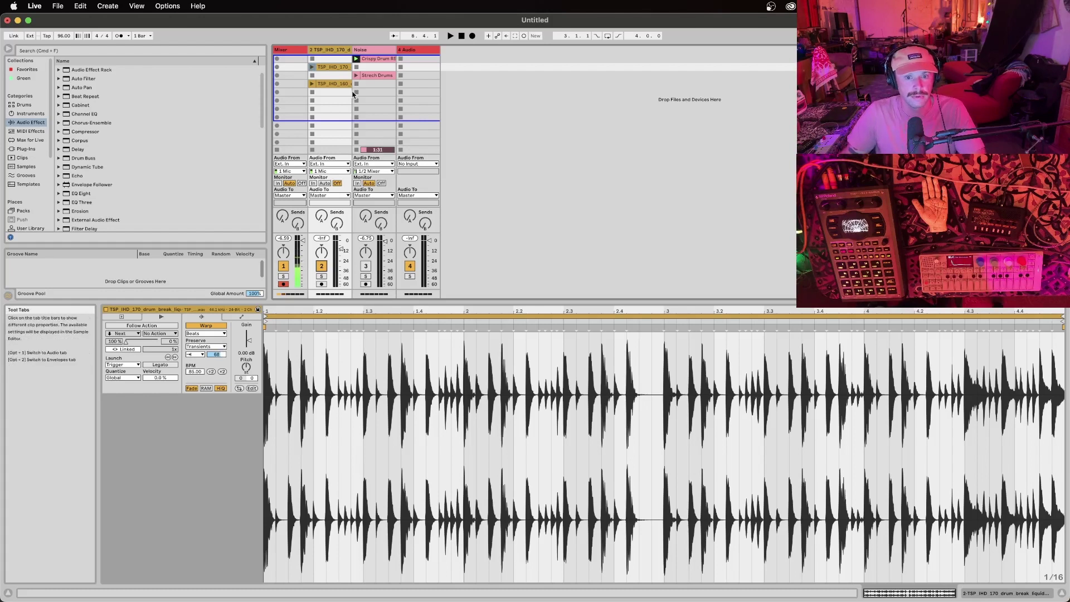
key("space")
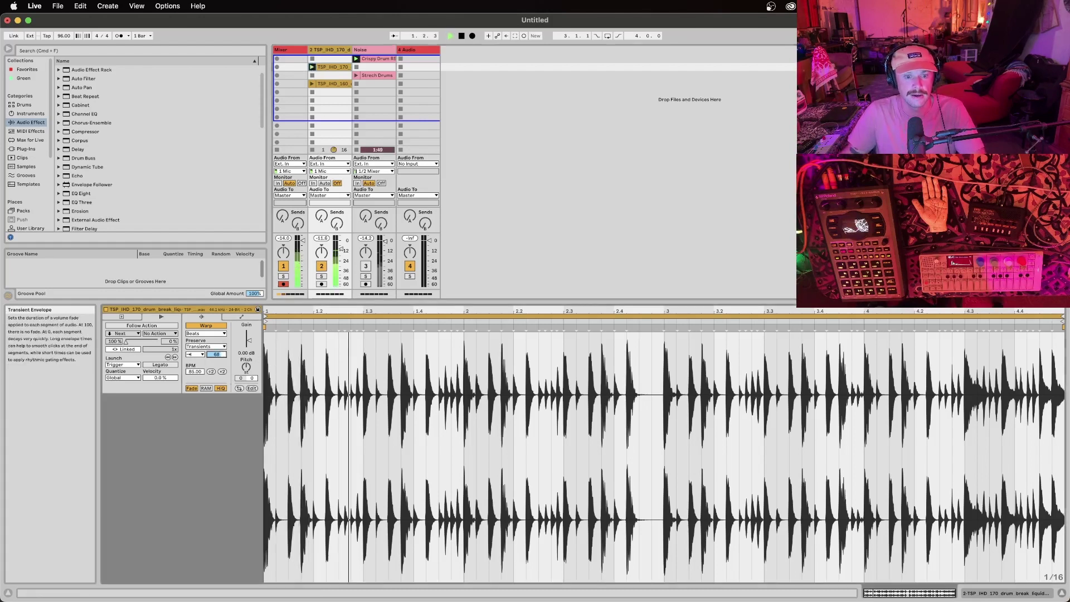
Lower the 170 drum break clip's transient envelope to 0 during playback, and stop playback
left_click_drag(221, 359, 220, 421)
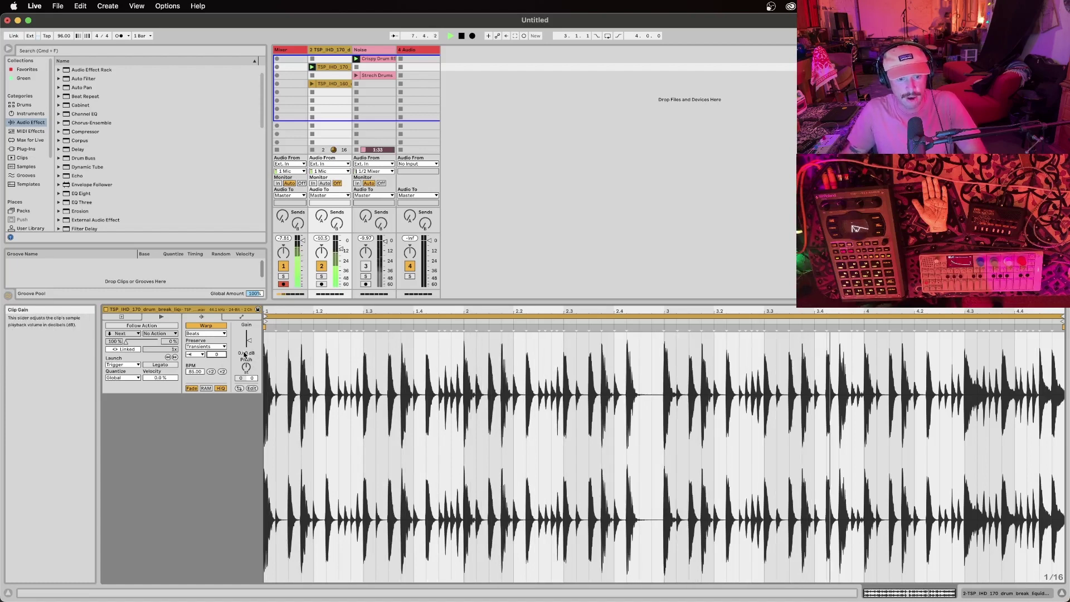
key("space")
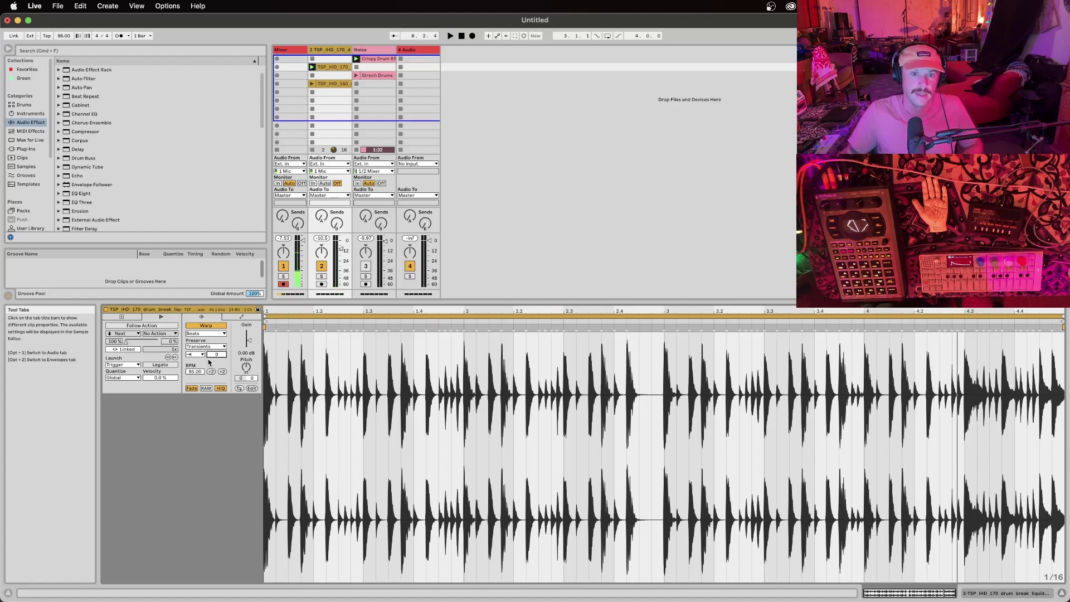
Unmute the Noise track and, during playback, set its Gate's release to about 26 ms and threshold to -18.7 dB
left_click(359, 51)
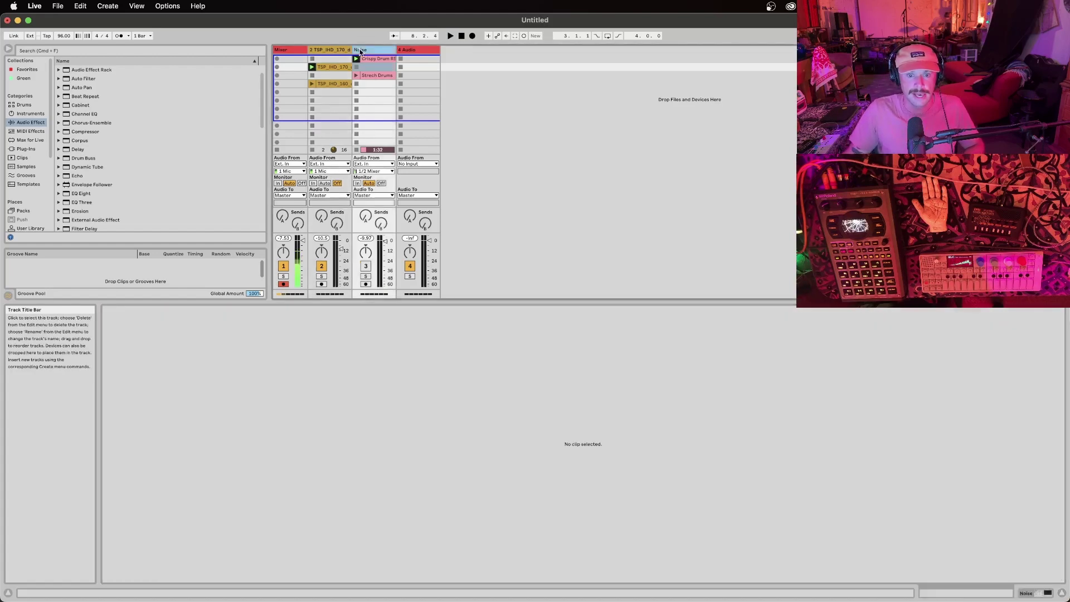
left_click(366, 58)
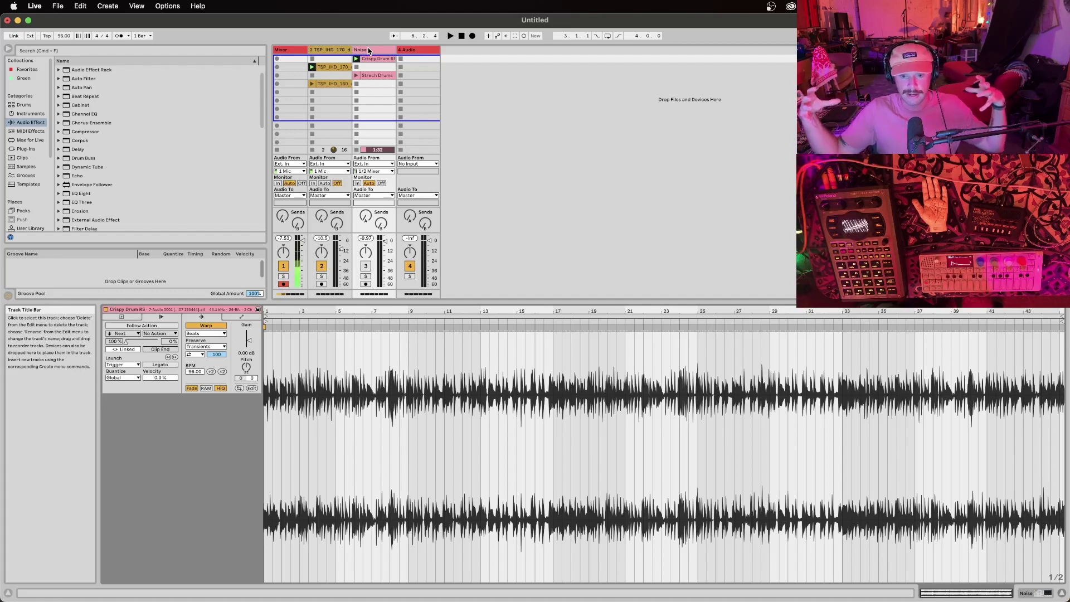
left_click(333, 49)
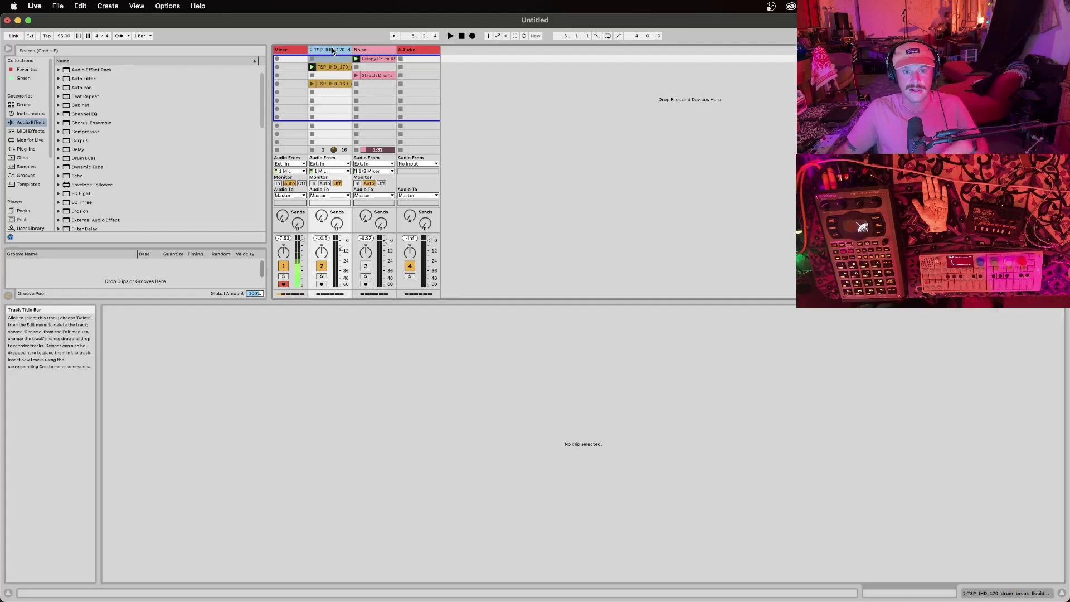
key("Right")
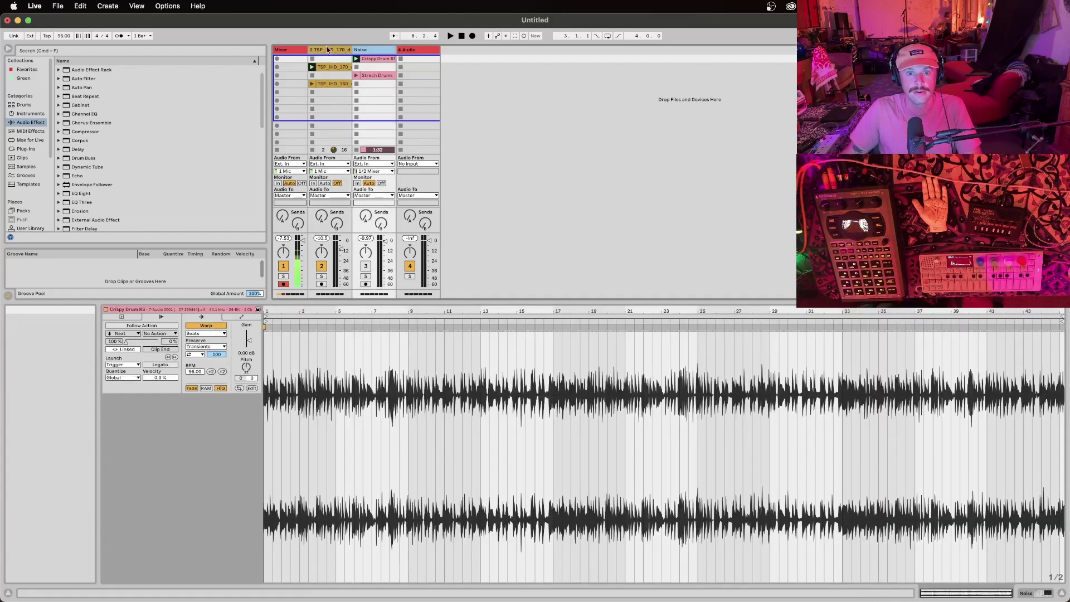
left_click(366, 267)
key("space")
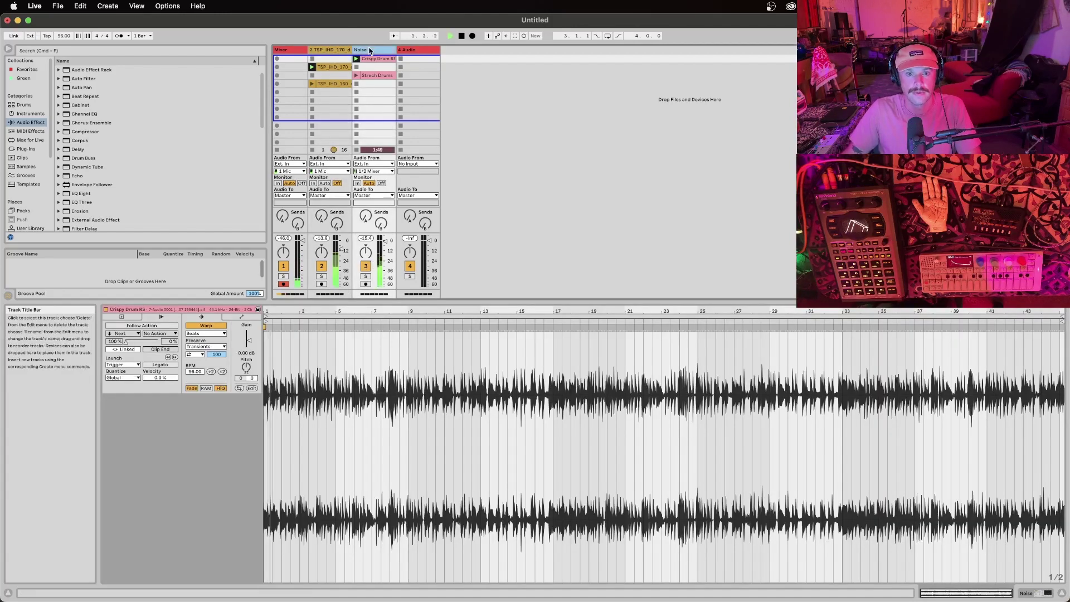
key("shift+Tab")
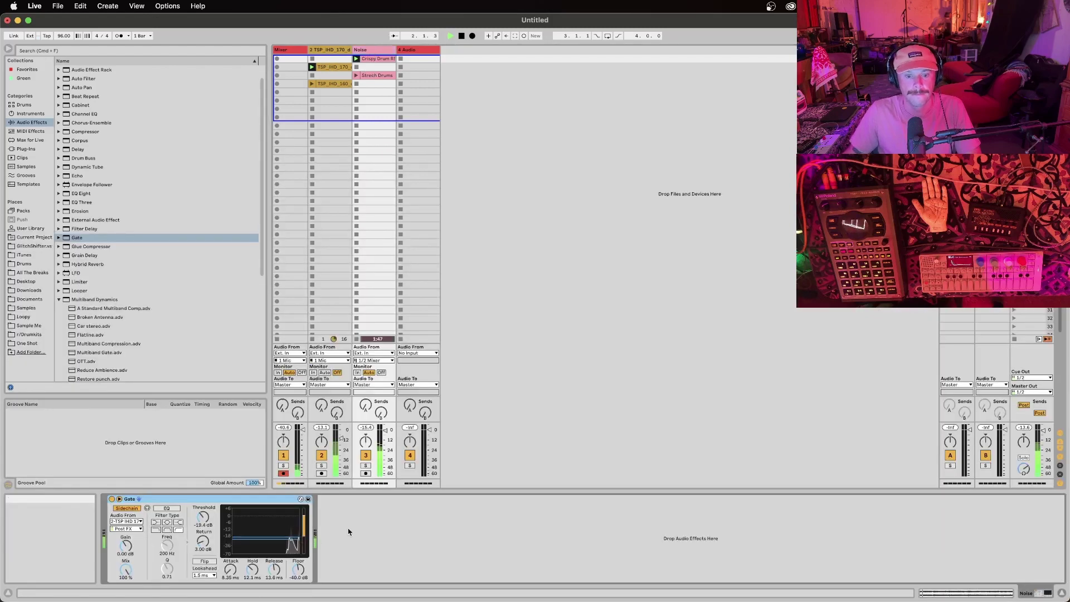
left_click_drag(276, 552, 274, 560)
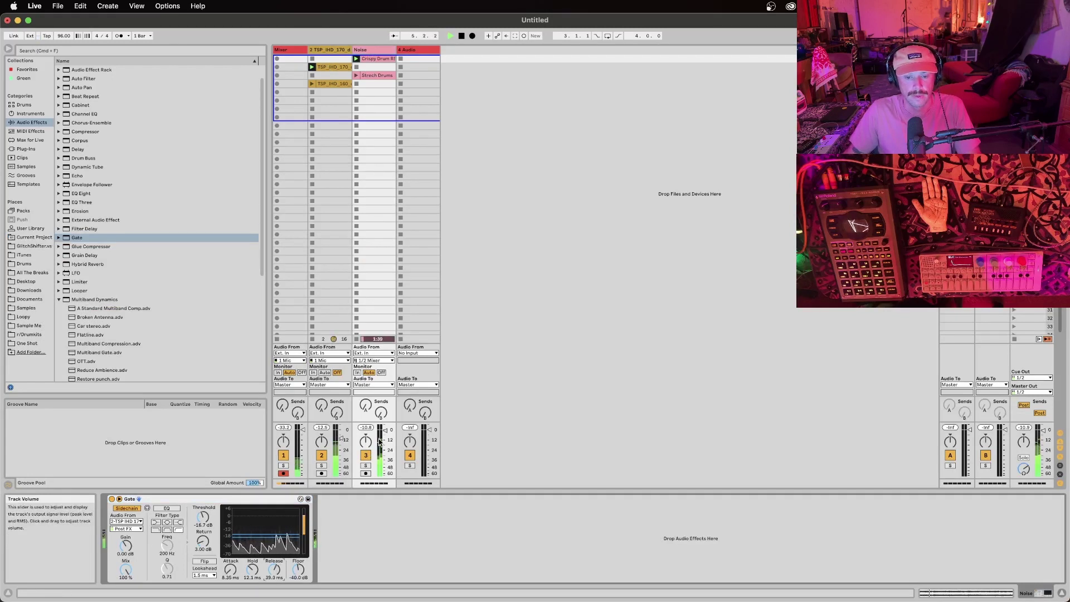
Group the drum break track and the Noise track together
left_click(336, 54)
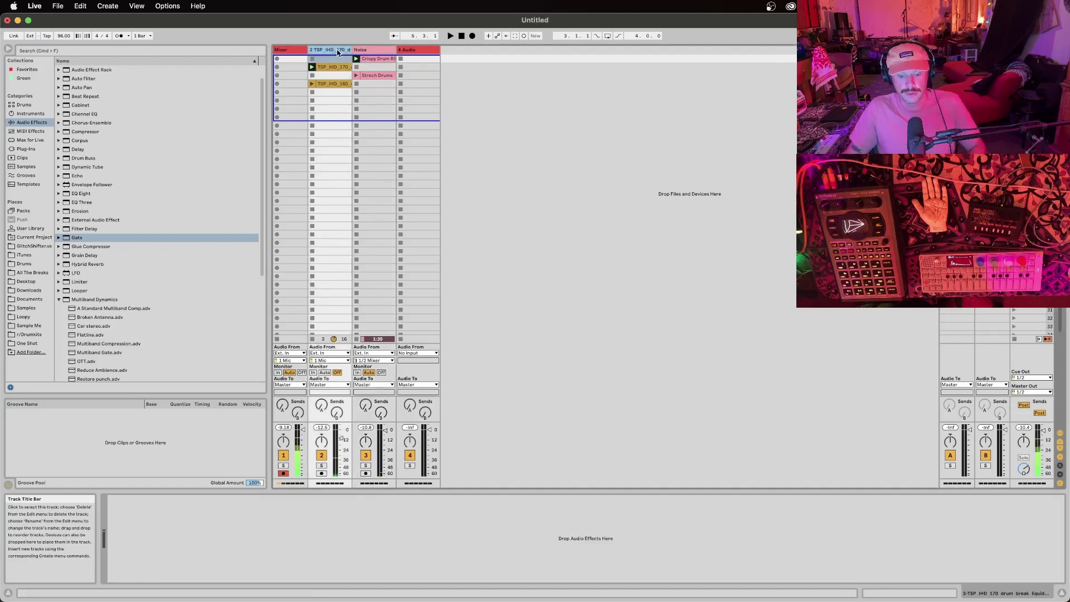
right_click(362, 52)
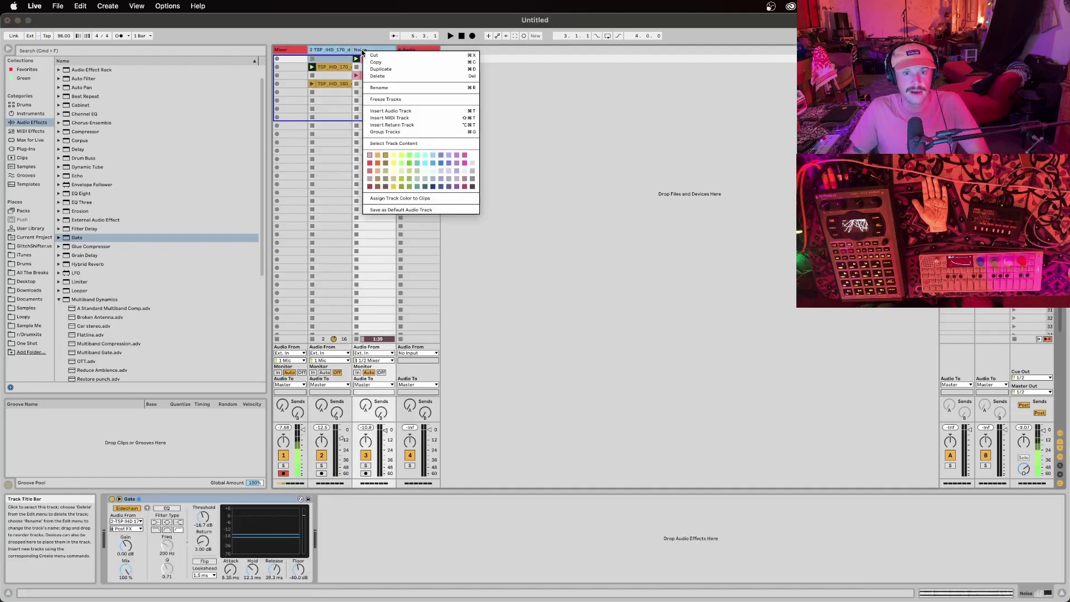
left_click(389, 131)
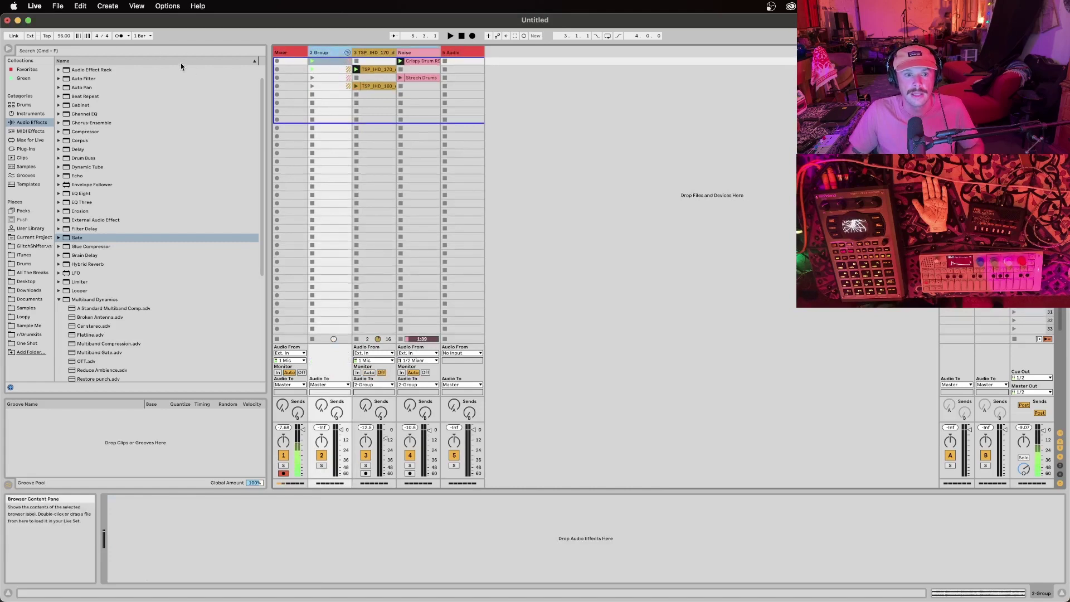
Find the OTT preset by searching for "ott" and add it to the group track
left_click(78, 50)
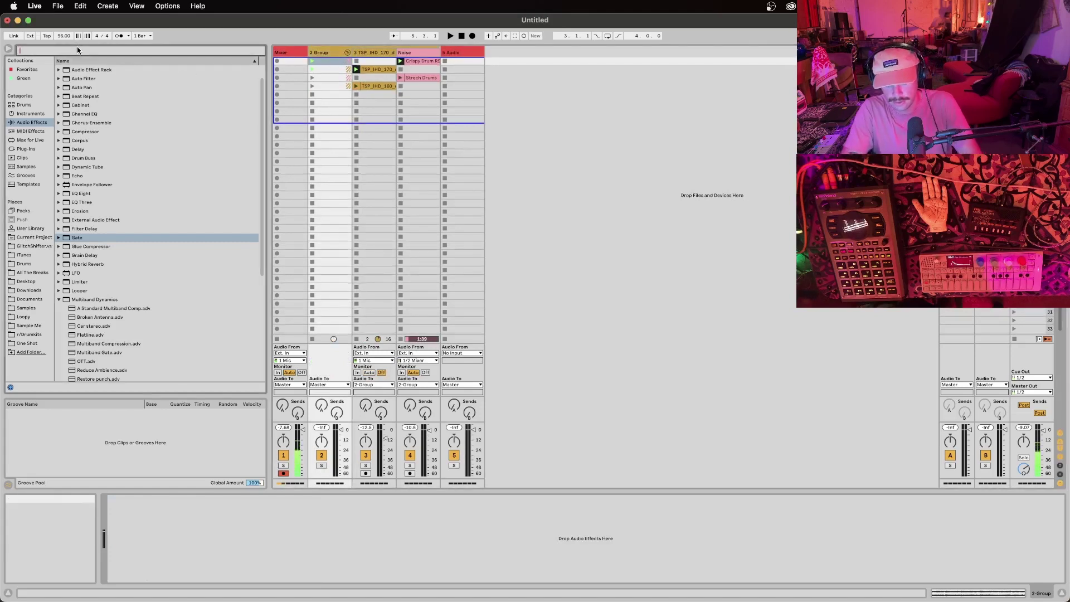
type("ott")
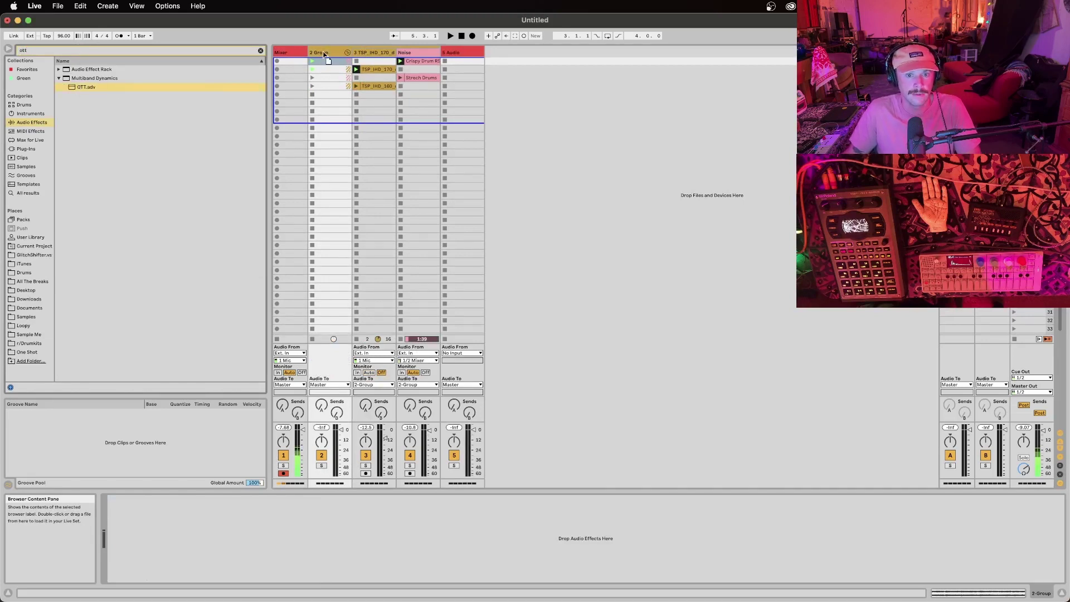
left_click_drag(326, 54, 324, 52)
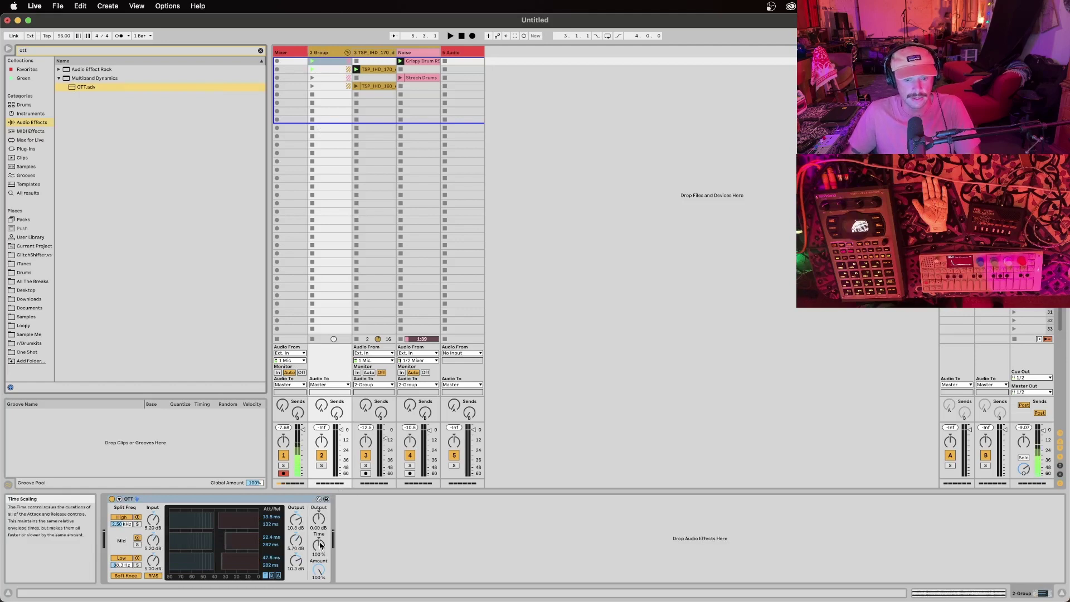
During playback, set OTT's Time to 138 % and the drum break track's volume to -11.0 dB
key("space")
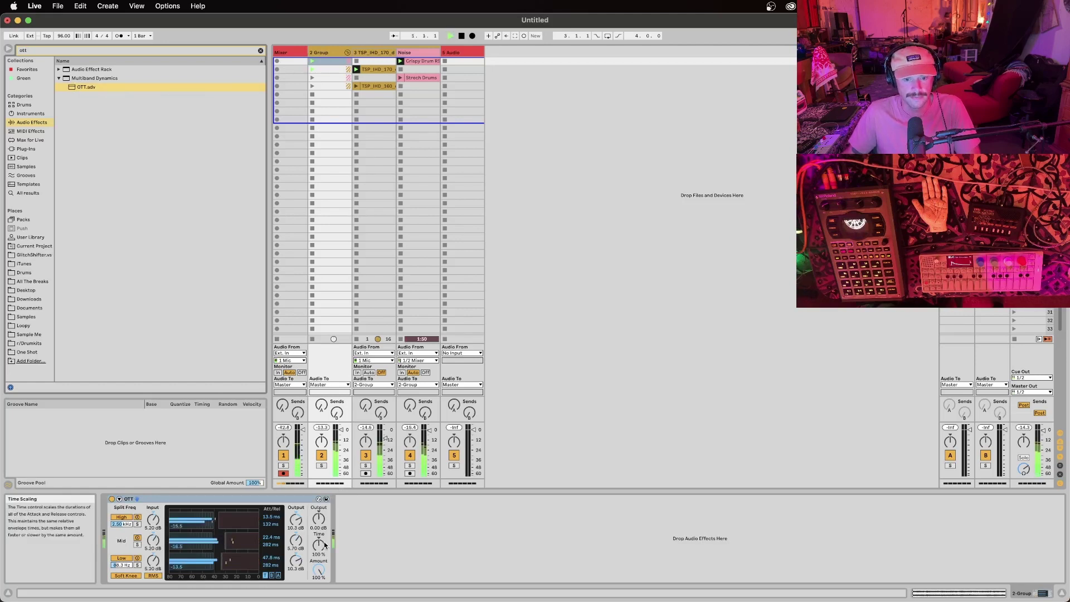
left_click_drag(322, 546, 321, 541)
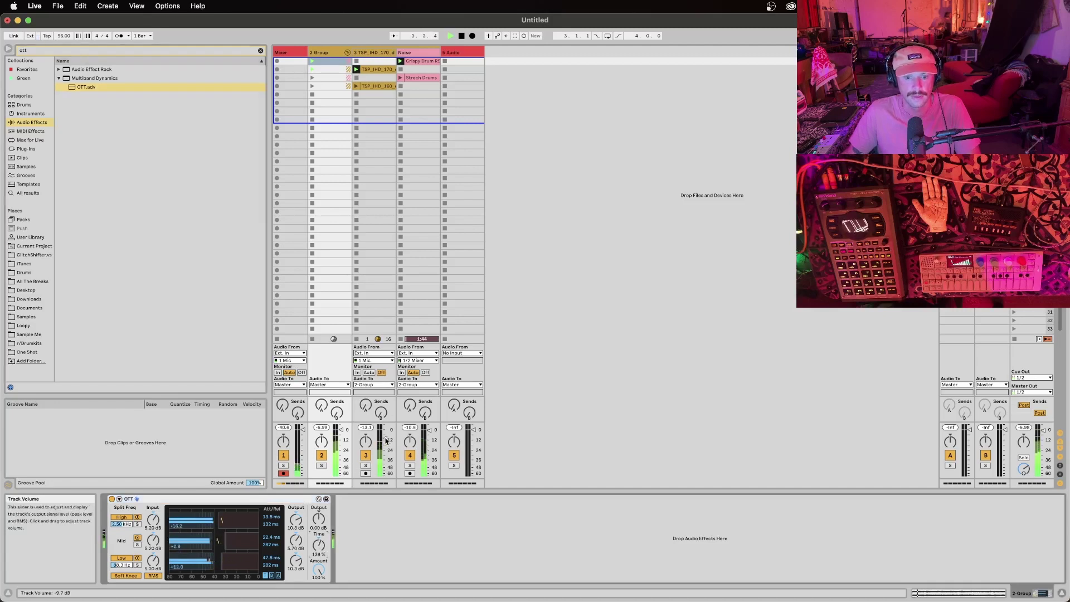
left_click_drag(384, 438, 384, 440)
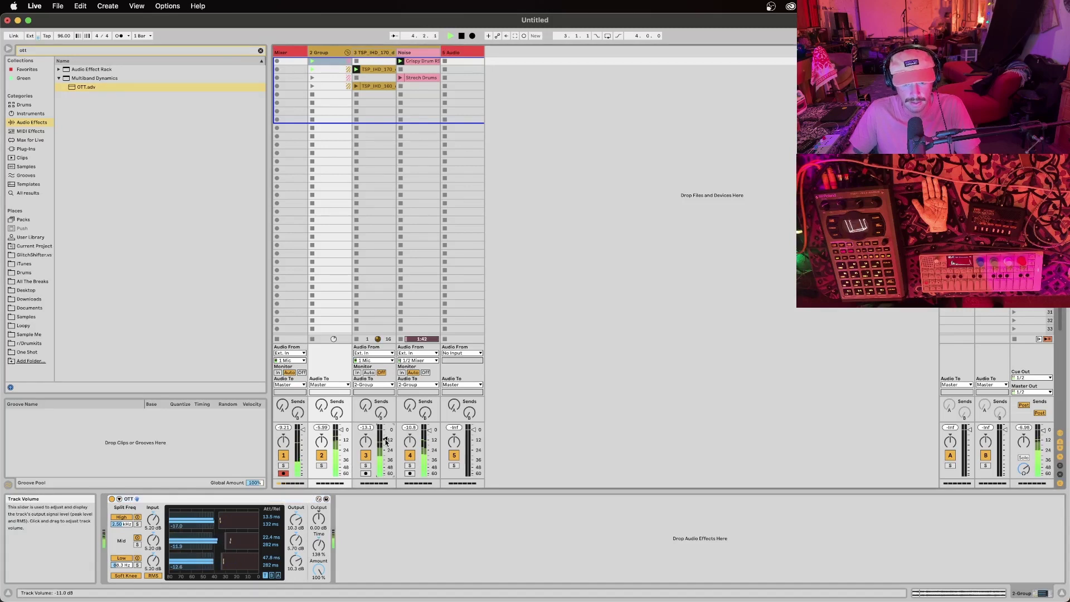
Stop playback, search for "lfo" and add the LFO device after the Gate on the Noise track
left_click(405, 53)
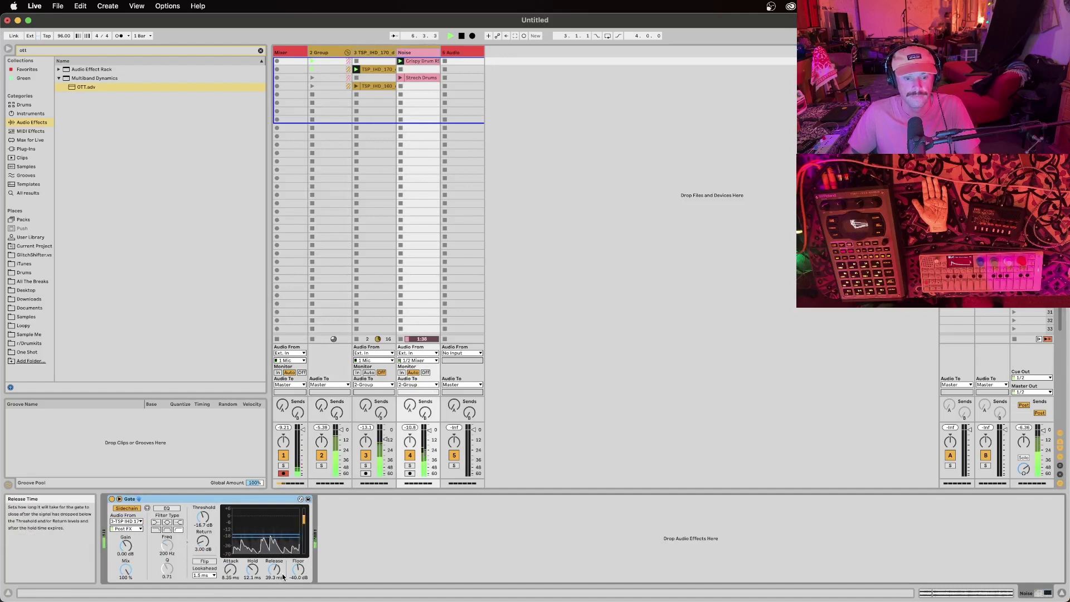
key("space")
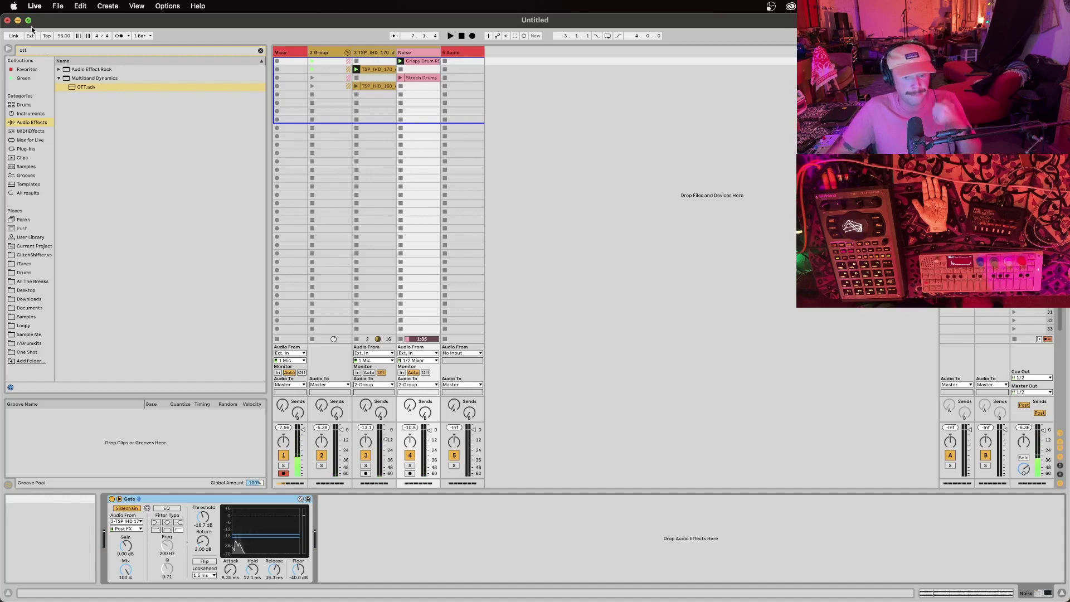
left_click(46, 53)
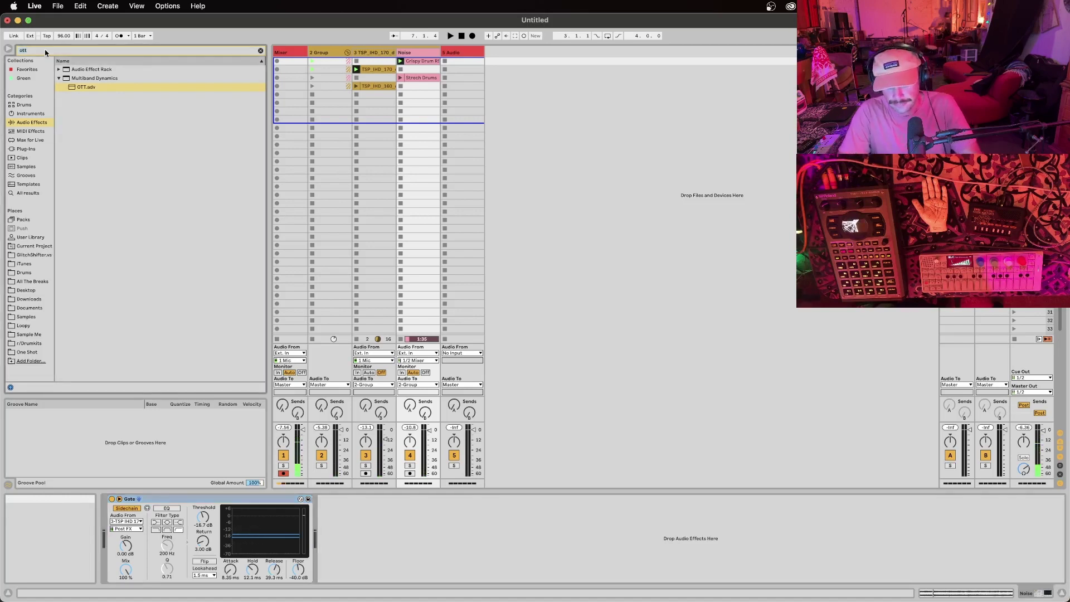
type("lfo")
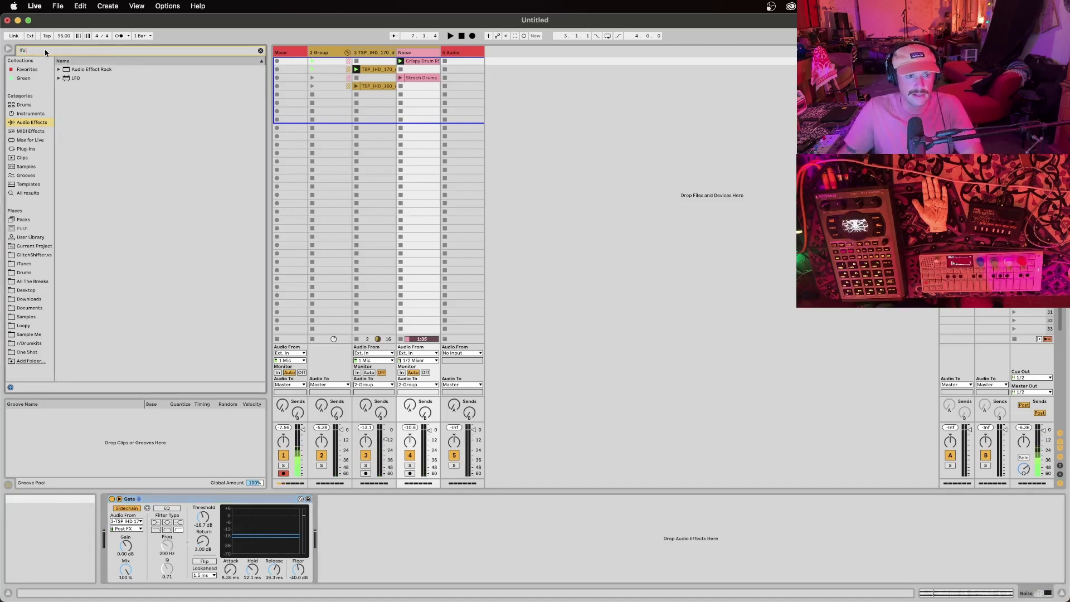
left_click_drag(78, 83, 366, 536)
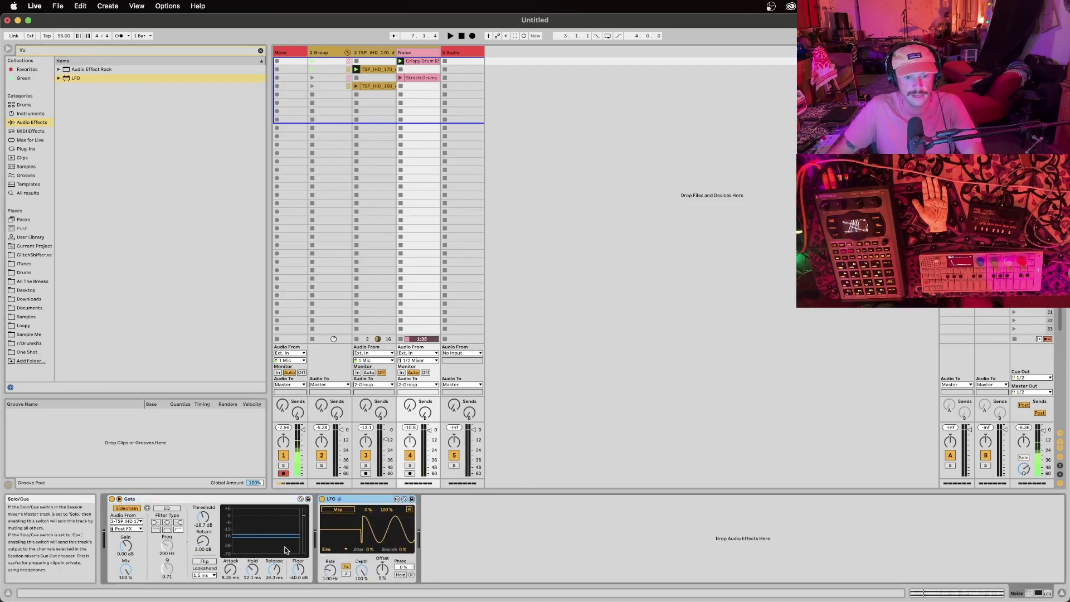
Set the LFO's waveform to Random and map it to the Gate's Release
left_click(336, 550)
left_click(330, 534)
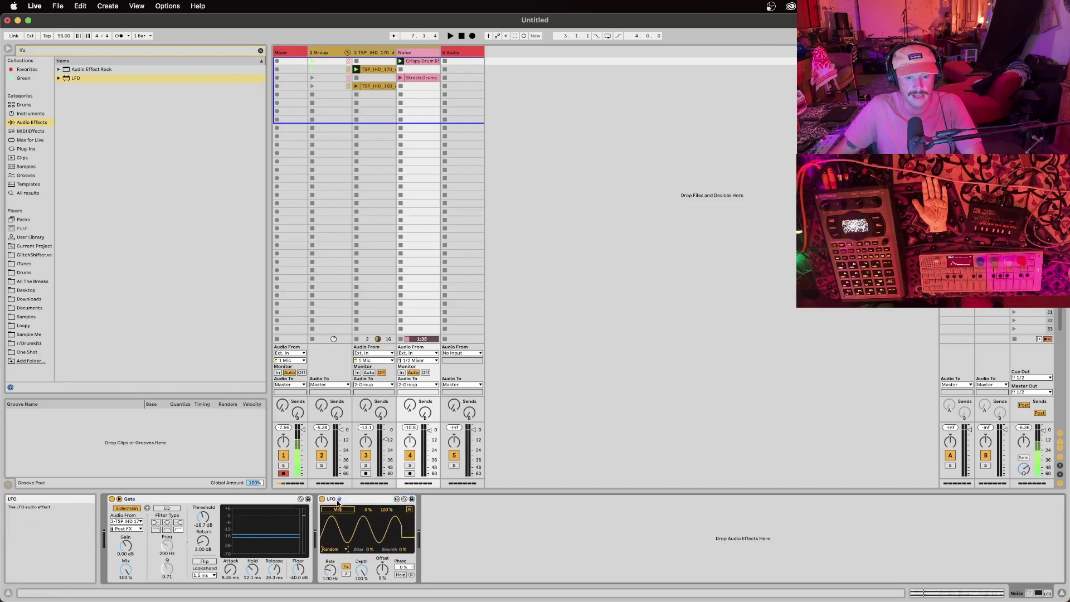
left_click(342, 511)
left_click(274, 569)
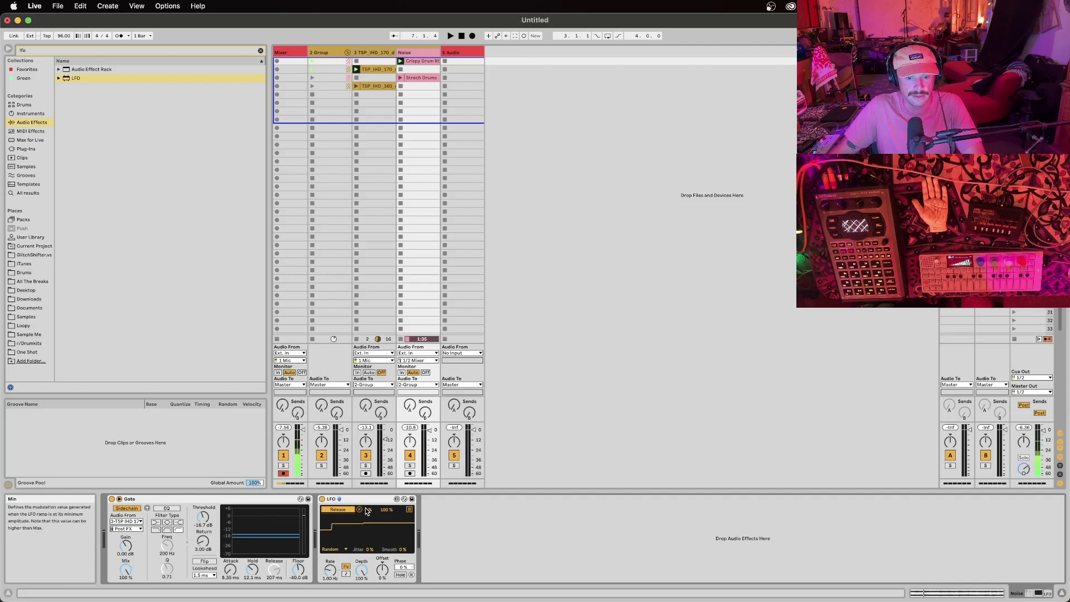
Raise the LFO's minimum modulation value, sync its rate to 1/8 and leave smoothing at 0 % while auditioning the gated texture
left_click_drag(367, 511, 368, 505)
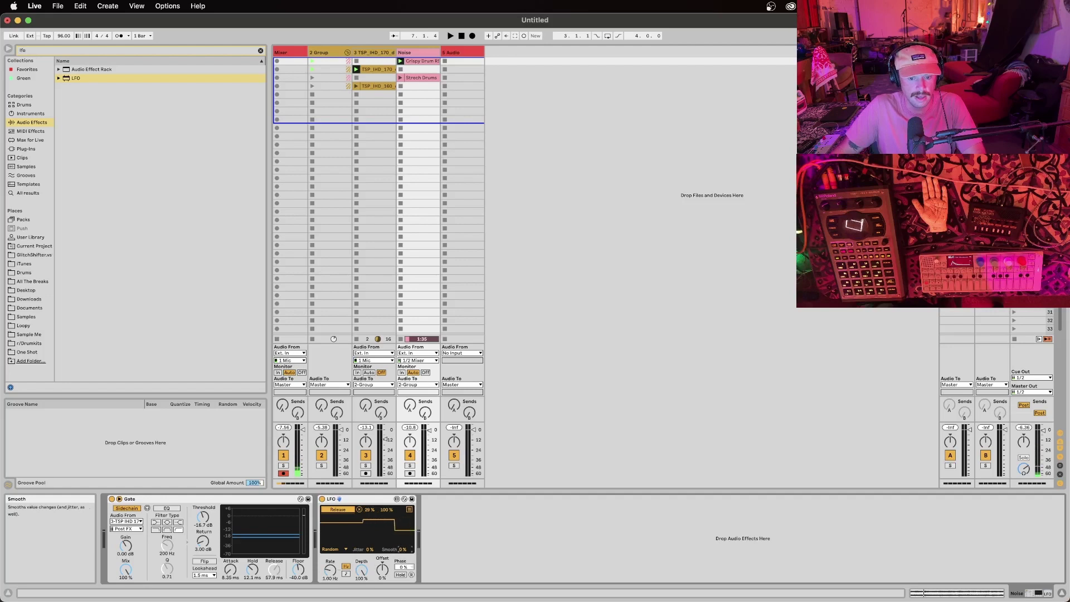
key("space")
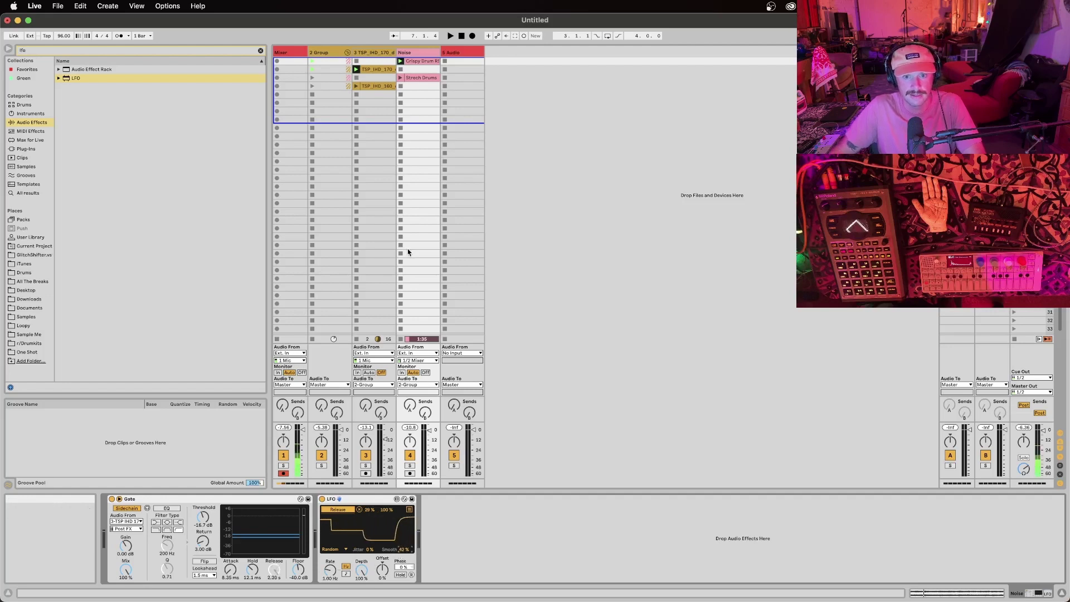
left_click(345, 574)
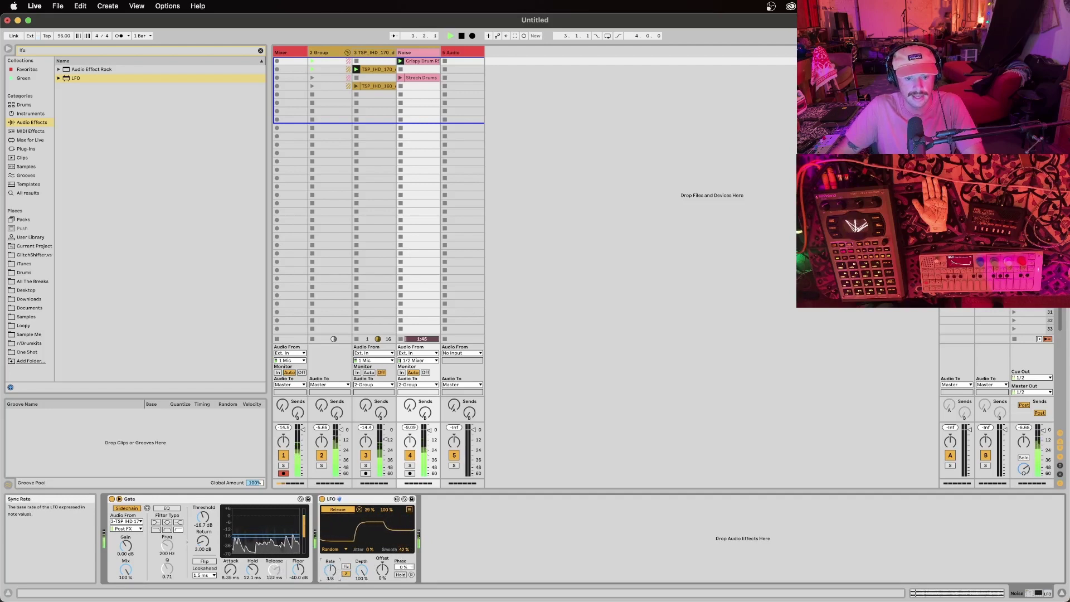
left_click_drag(330, 569, 330, 581)
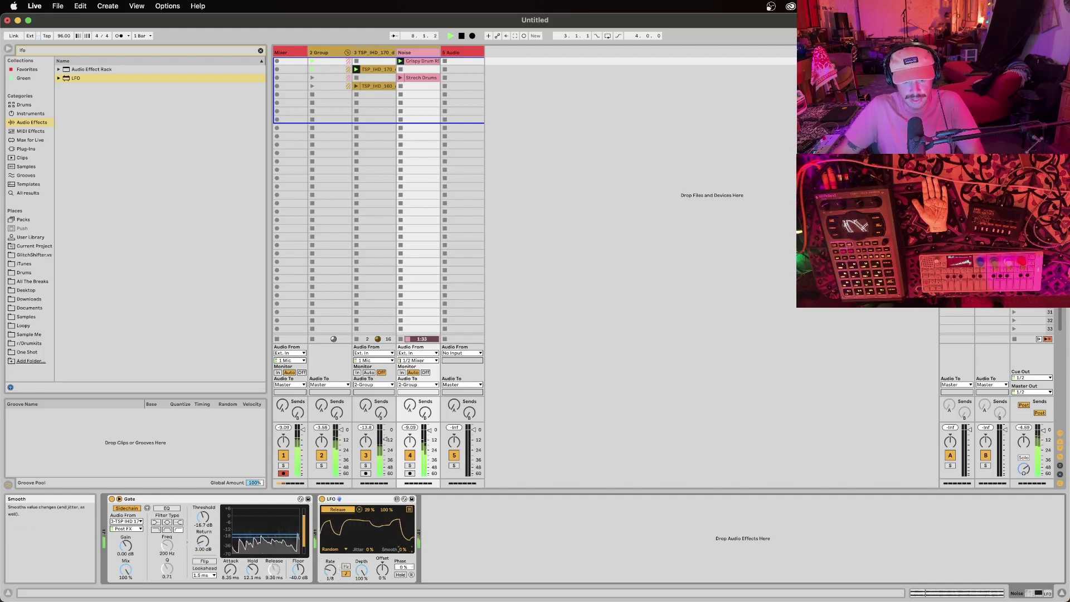
mouse_move(384, 580)
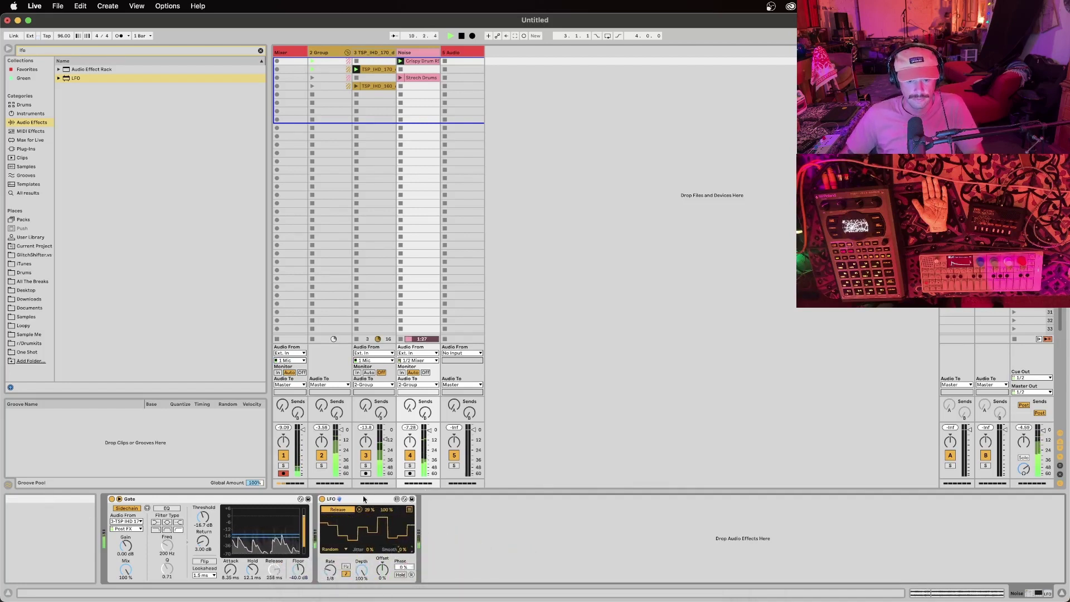
left_click_drag(368, 510, 367, 504)
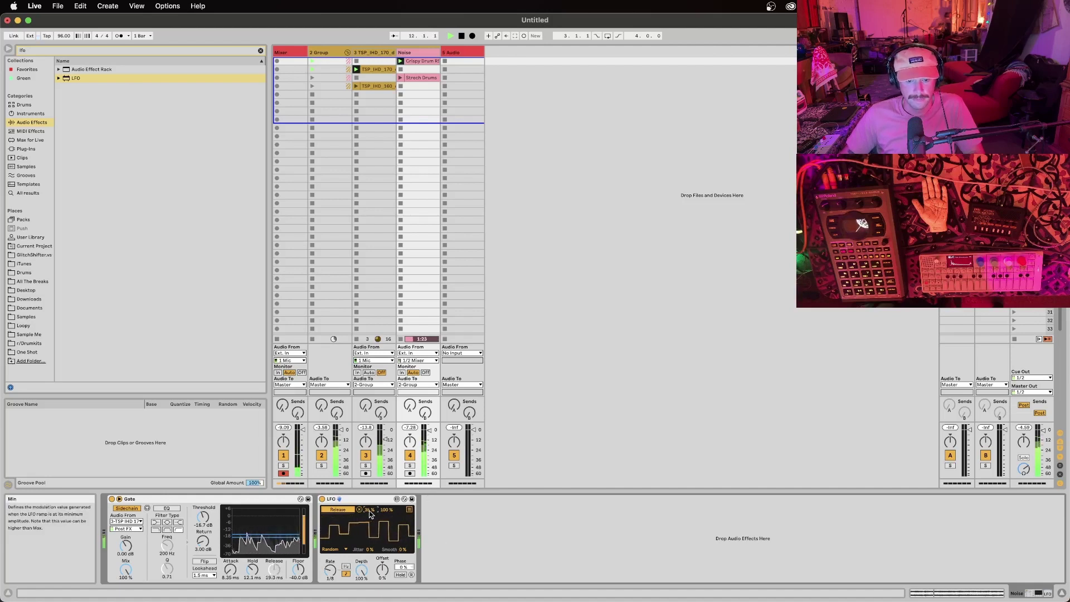
left_click_drag(370, 510, 370, 508)
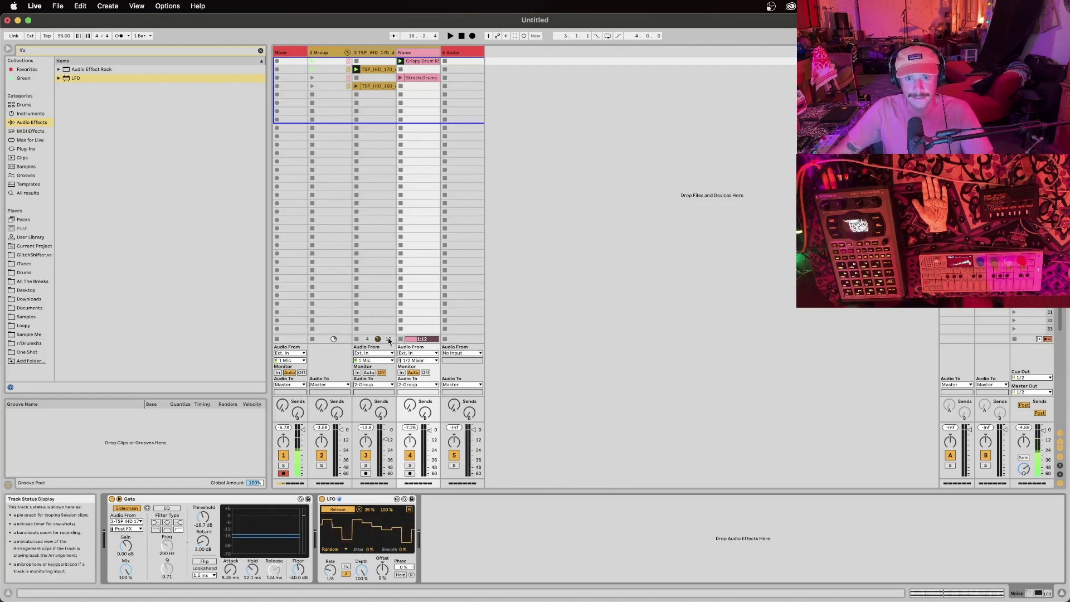
Stop the Noise track's clip and record a new clip in the first slot of the 5 Audio track from the 3/4 Mixer input
left_click(402, 339)
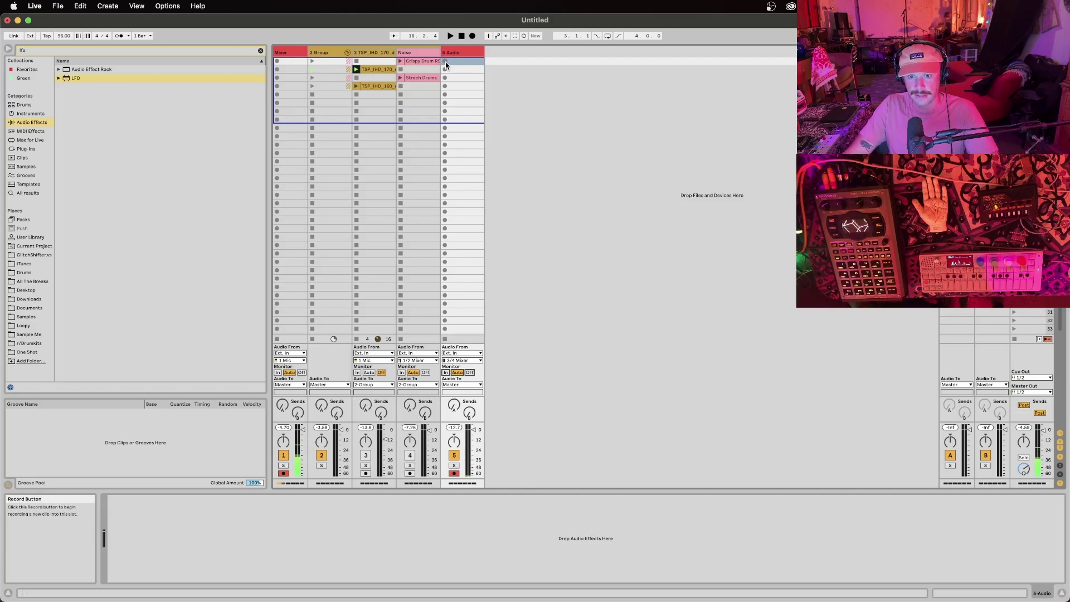
left_click(446, 65)
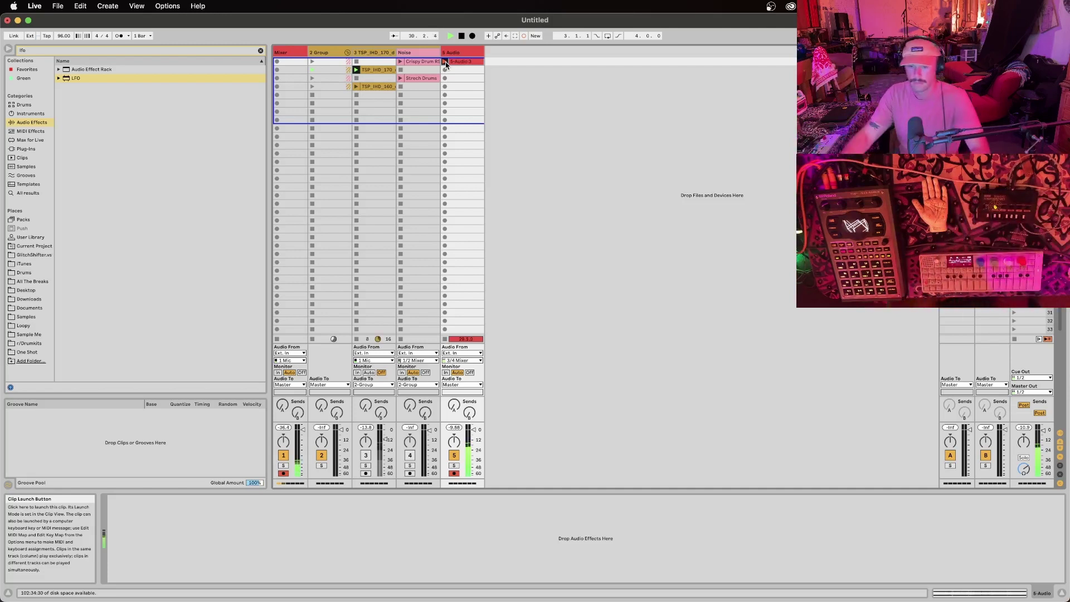
key("space")
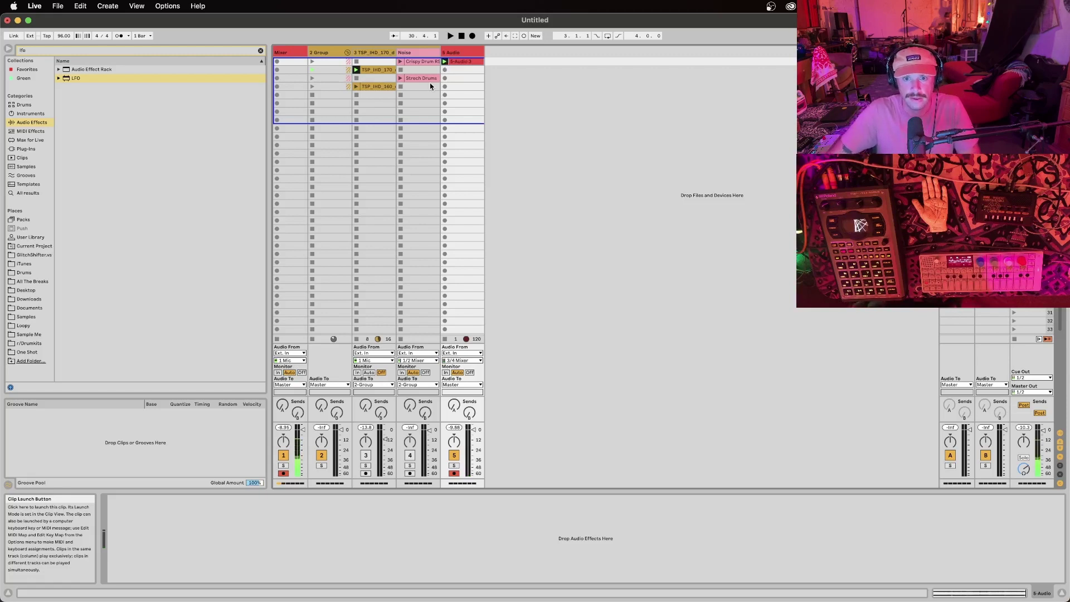
Move the recorded clip from 5 Audio into the Noise track's second slot and delete the LFO device from the Noise track
left_click(418, 52)
left_click(460, 52)
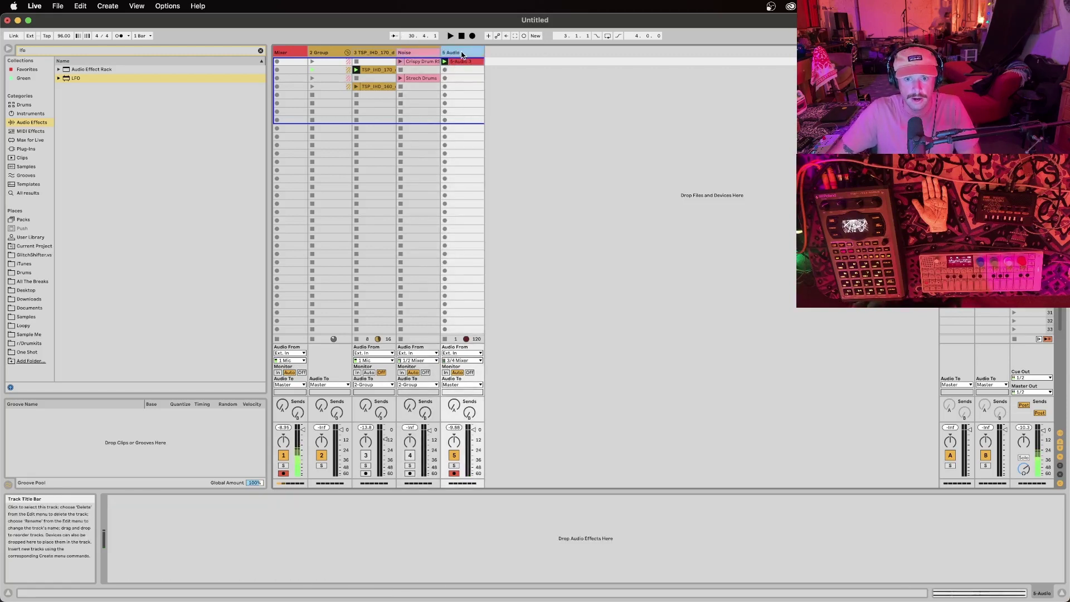
left_click_drag(463, 62, 420, 70)
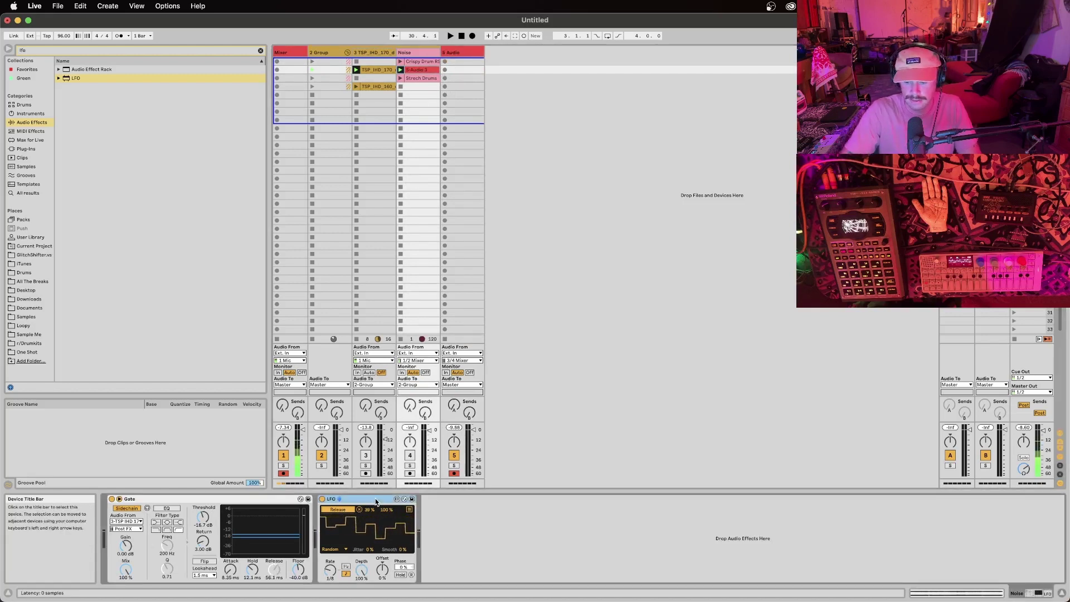
key("Delete")
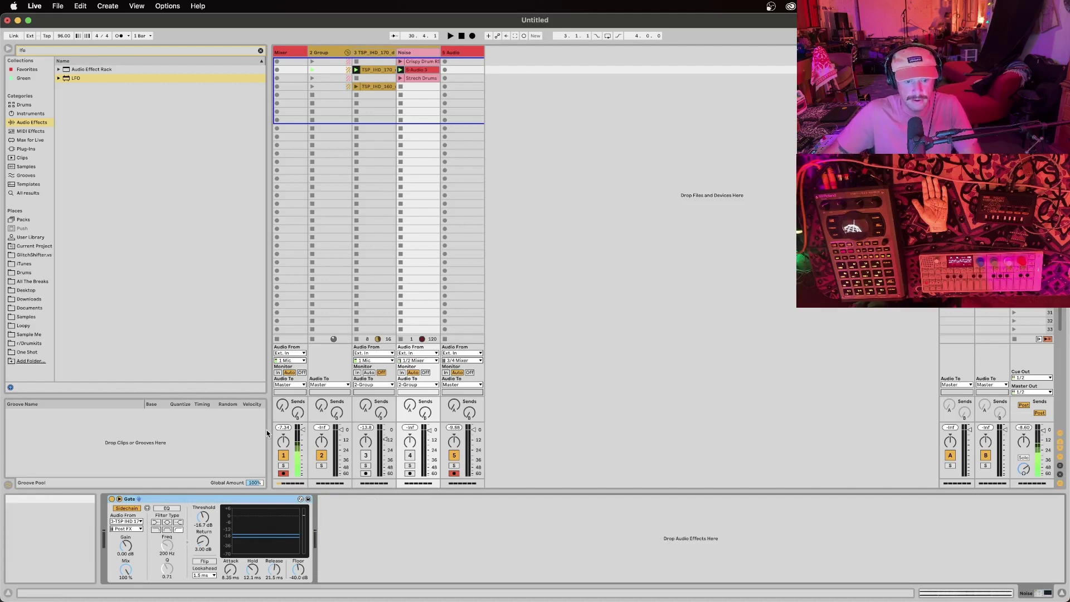
Mute the 5 Audio track and unmute the Noise and drum break tracks
left_click(454, 455)
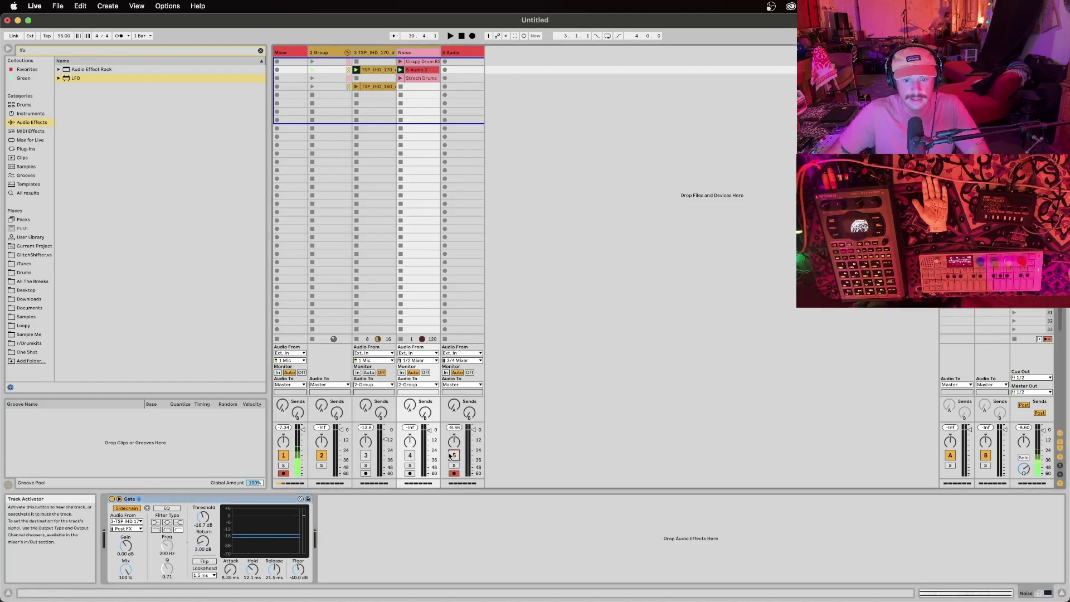
left_click(409, 455)
left_click(366, 456)
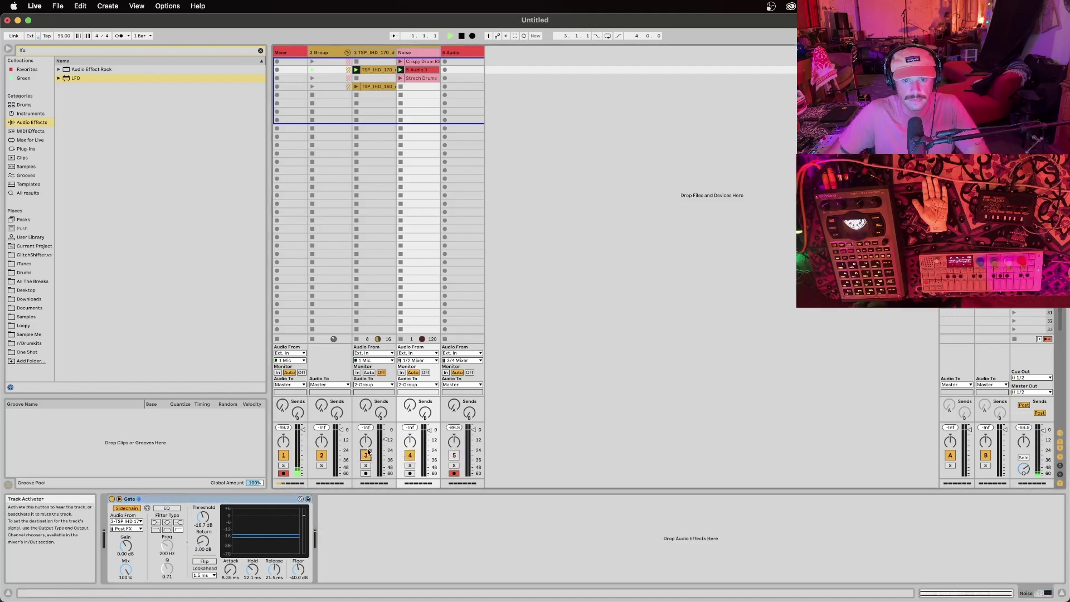
Audition the gated recording with the drum break and set the Noise track Gate's Release to 24.0 ms
key("space")
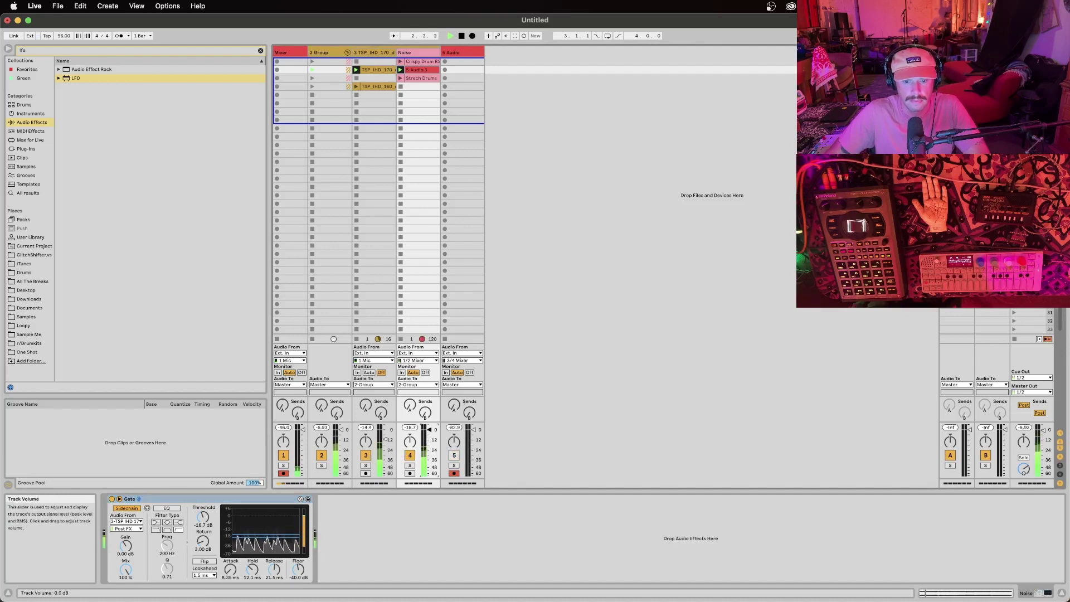
left_click_drag(274, 568, 273, 557)
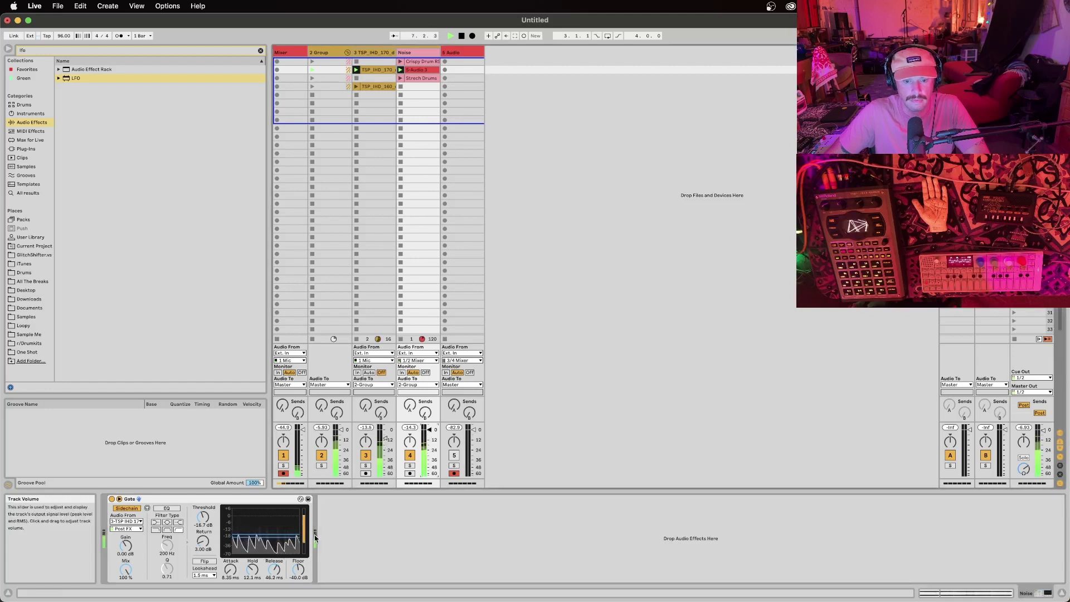
mouse_move(277, 569)
left_mouse_down()
mouse_move(277, 552)
mouse_move(277, 583)
mouse_move(276, 568)
left_mouse_up()
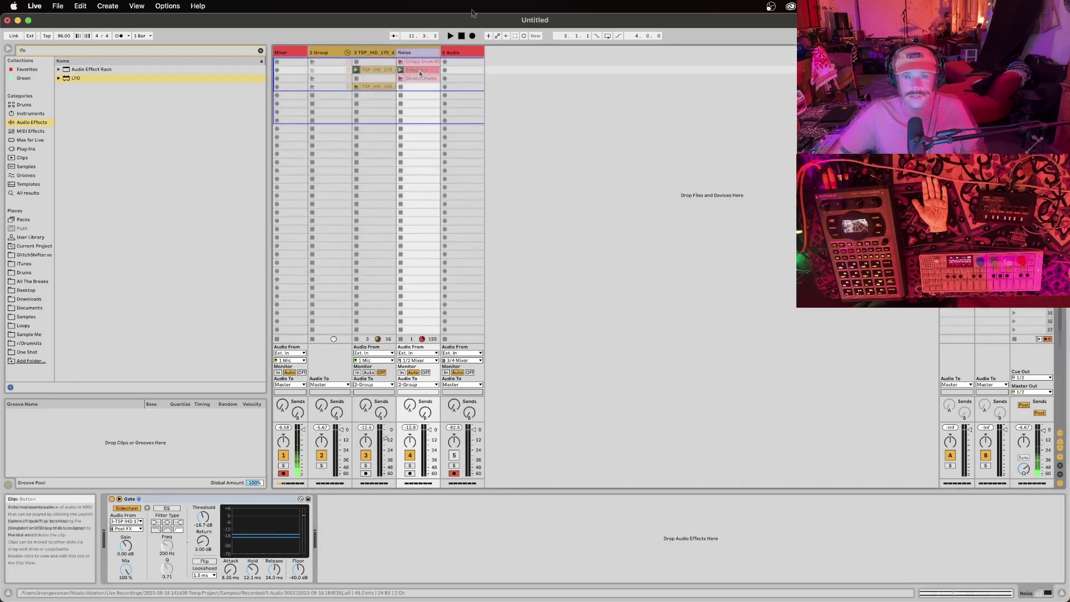
Move the recorded clip from the Noise track to the second slot of 5 Audio and unmute 5 Audio
left_click_drag(419, 70, 463, 69)
left_click(457, 52)
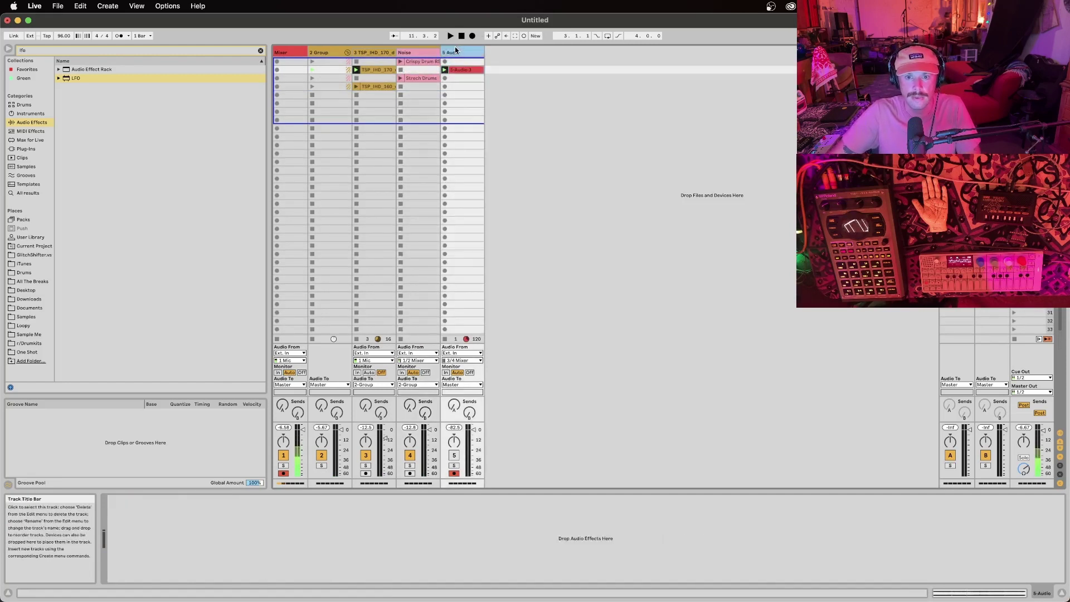
left_click(454, 456)
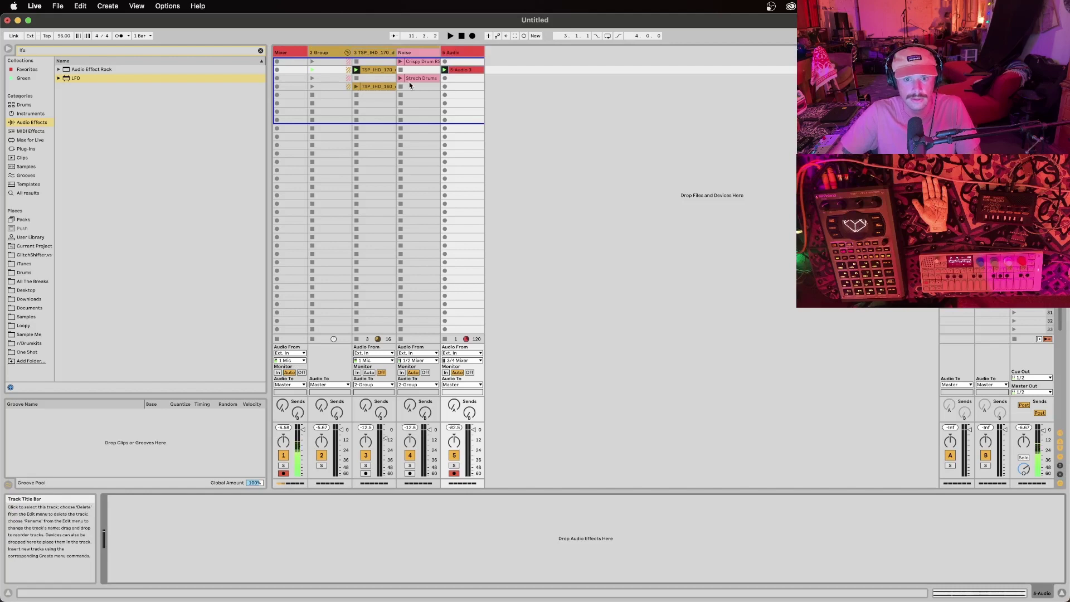
Clear the browser search and add a Grain Delay to the 5 Audio track
left_click(259, 51)
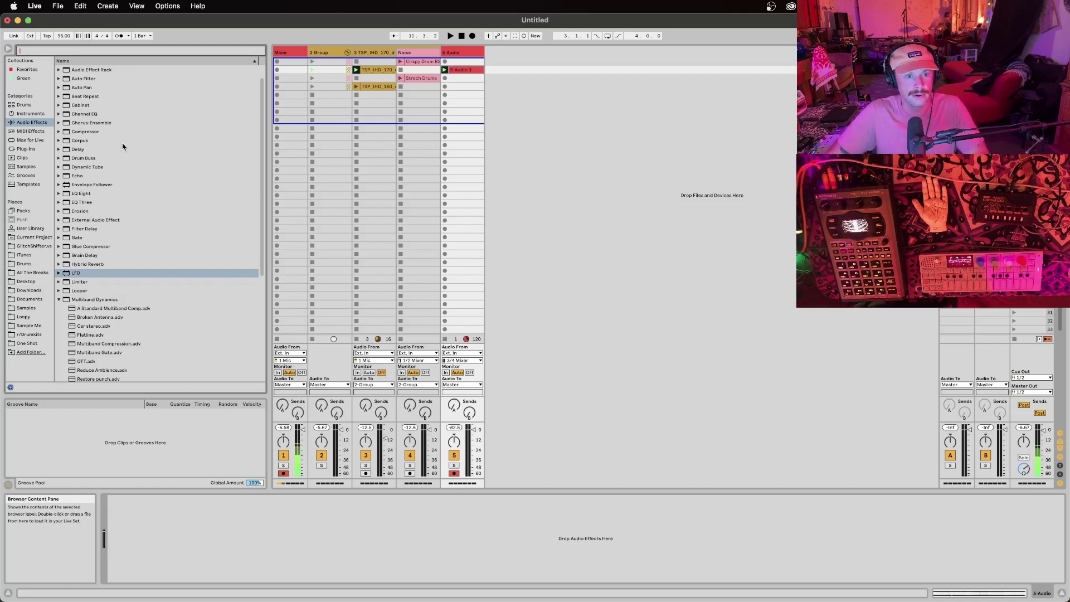
scroll(120, 211, "down", 3)
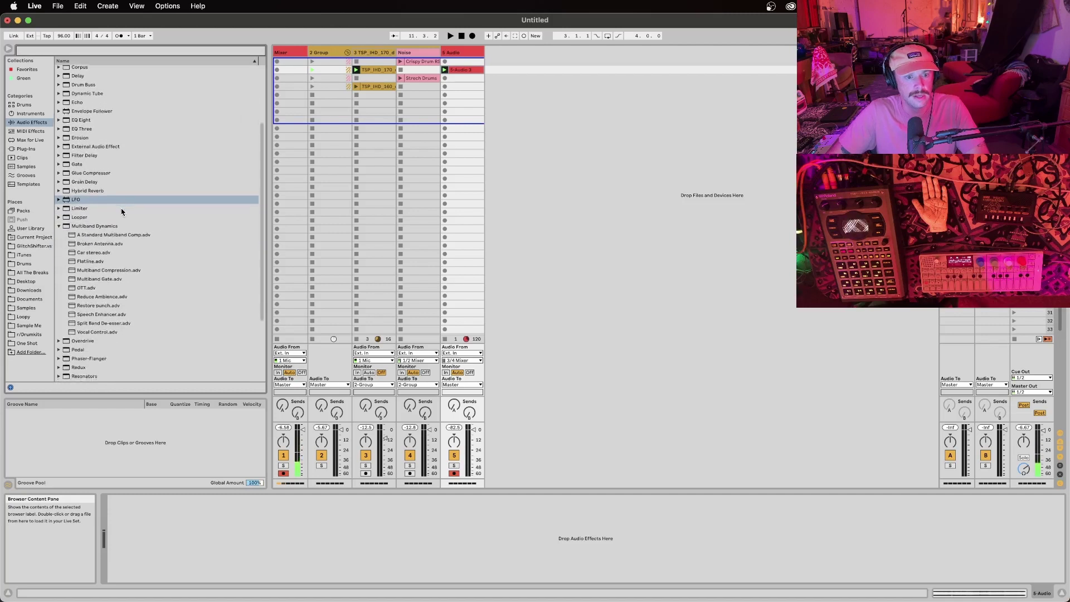
left_click(85, 182)
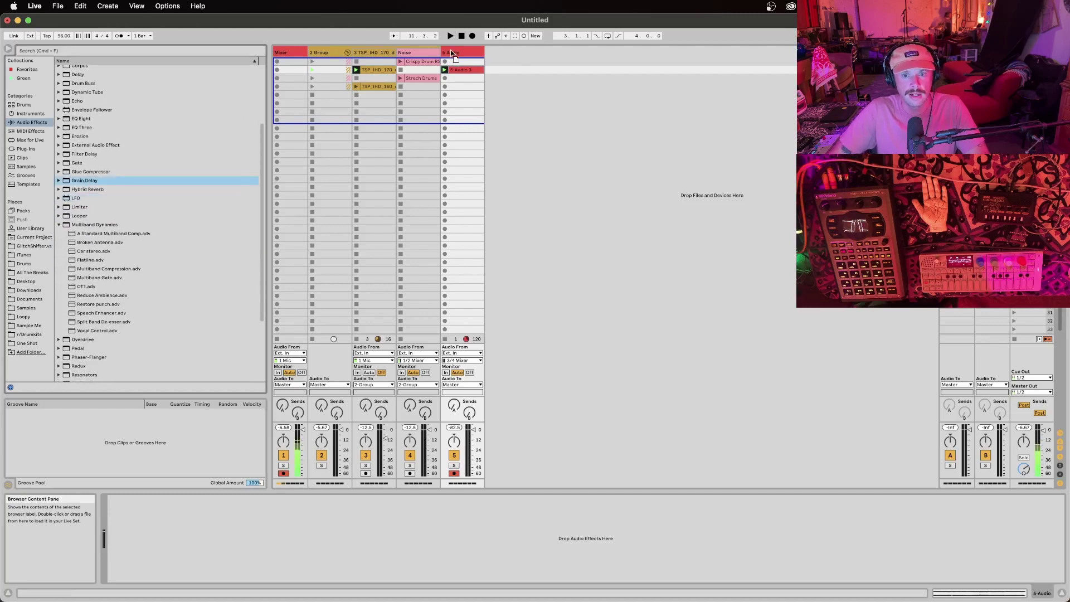
left_click_drag(452, 54, 453, 54)
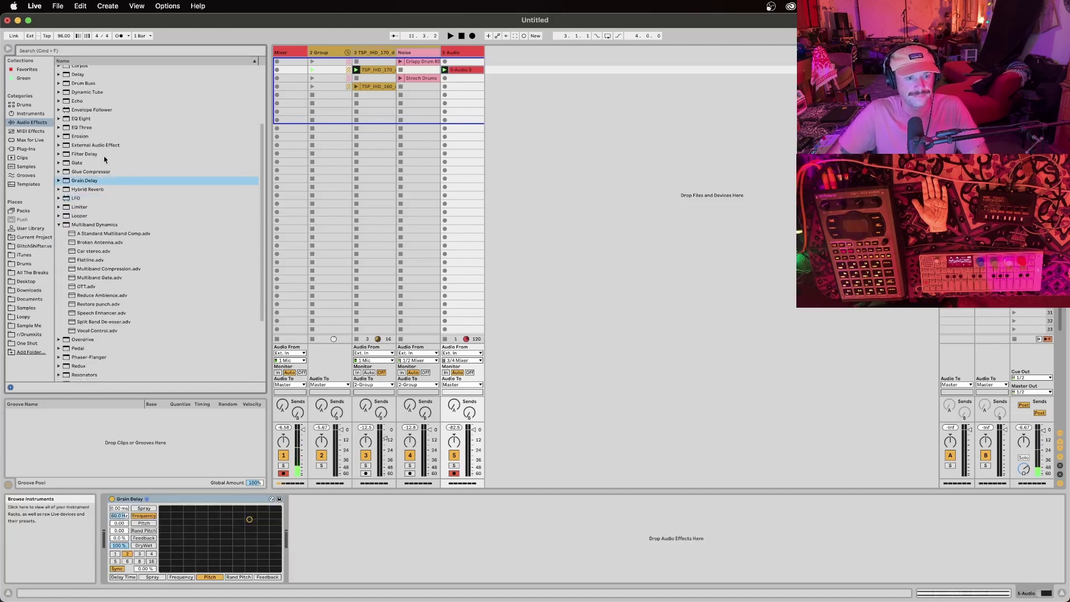
Add an LFO after the Grain Delay on 5 Audio and insert Spectral Time between the two devices
left_click_drag(77, 200, 329, 544)
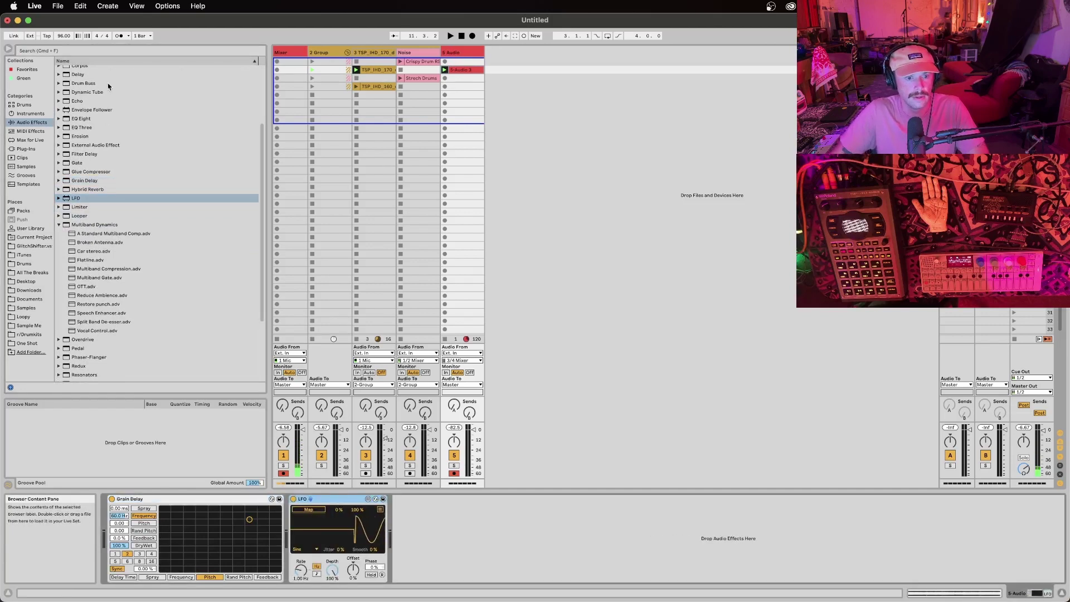
left_click(59, 225)
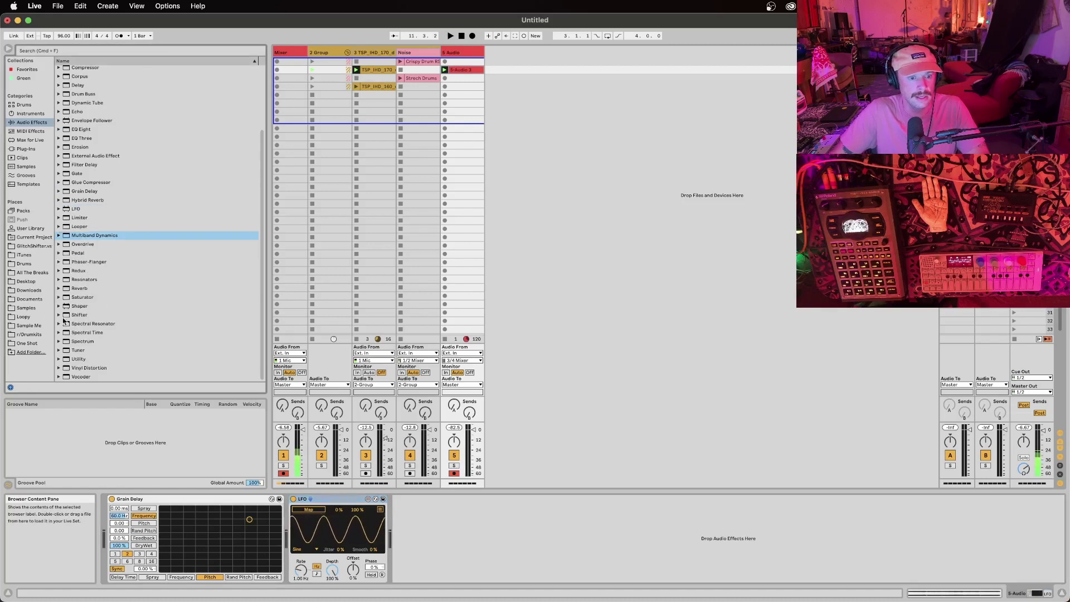
left_click_drag(84, 334, 293, 503)
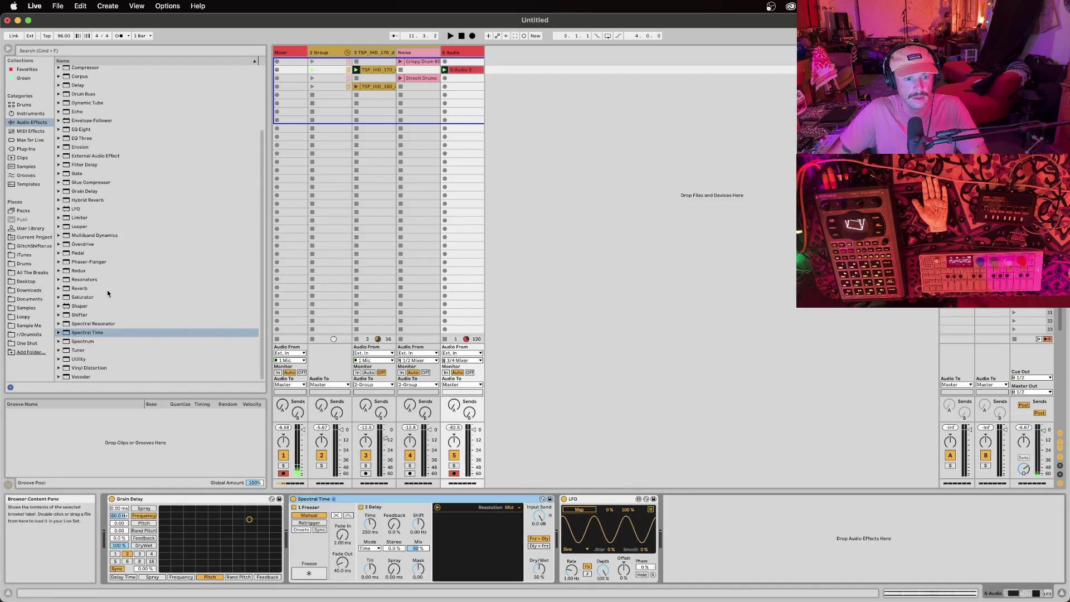
scroll(107, 289, "up", 3)
left_click(40, 48)
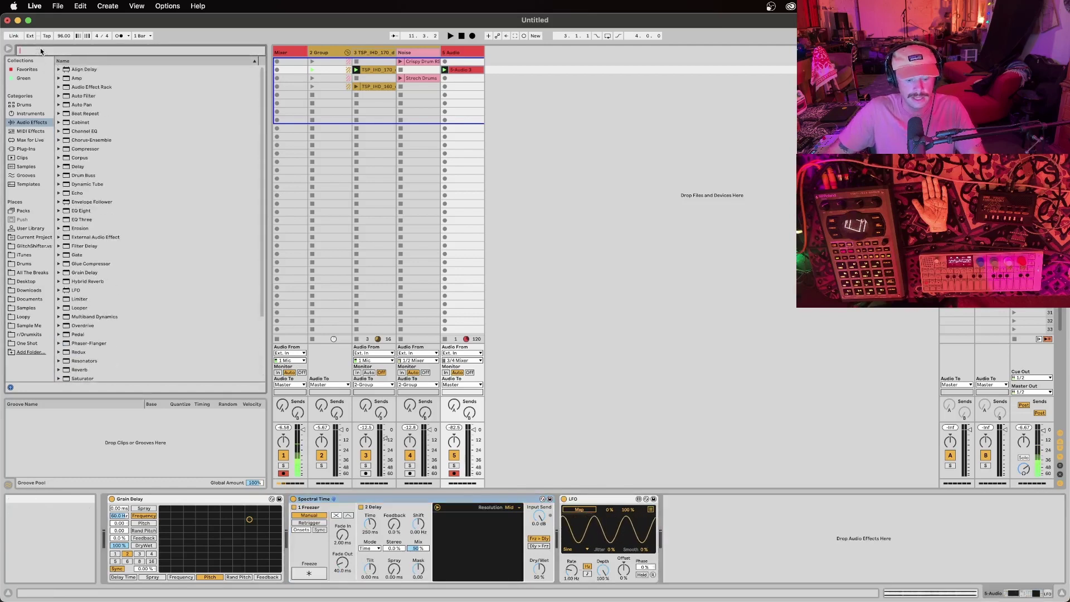
type("ott")
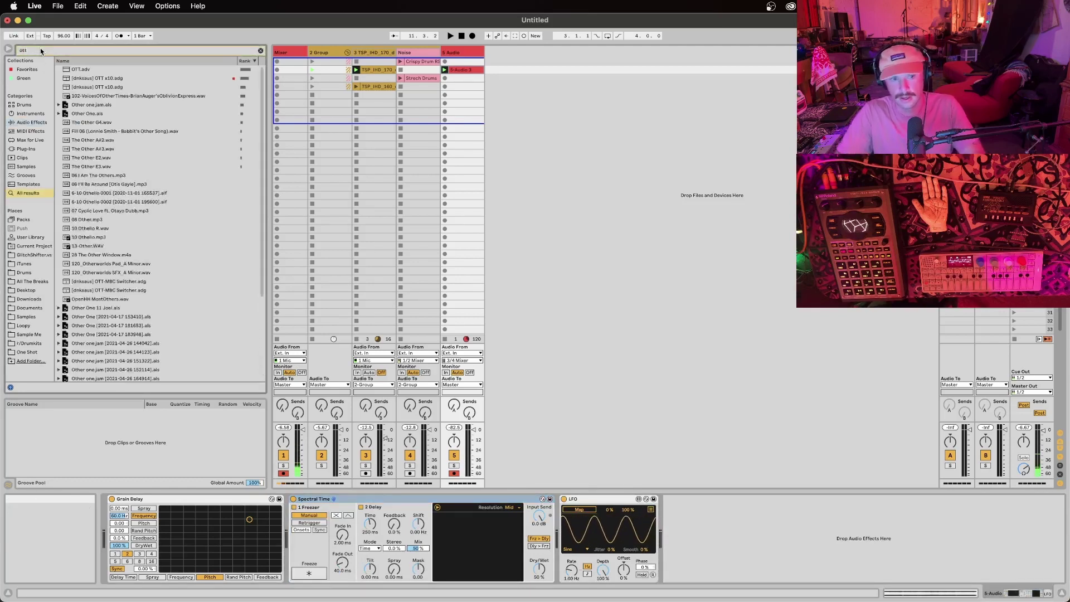
key("Down")
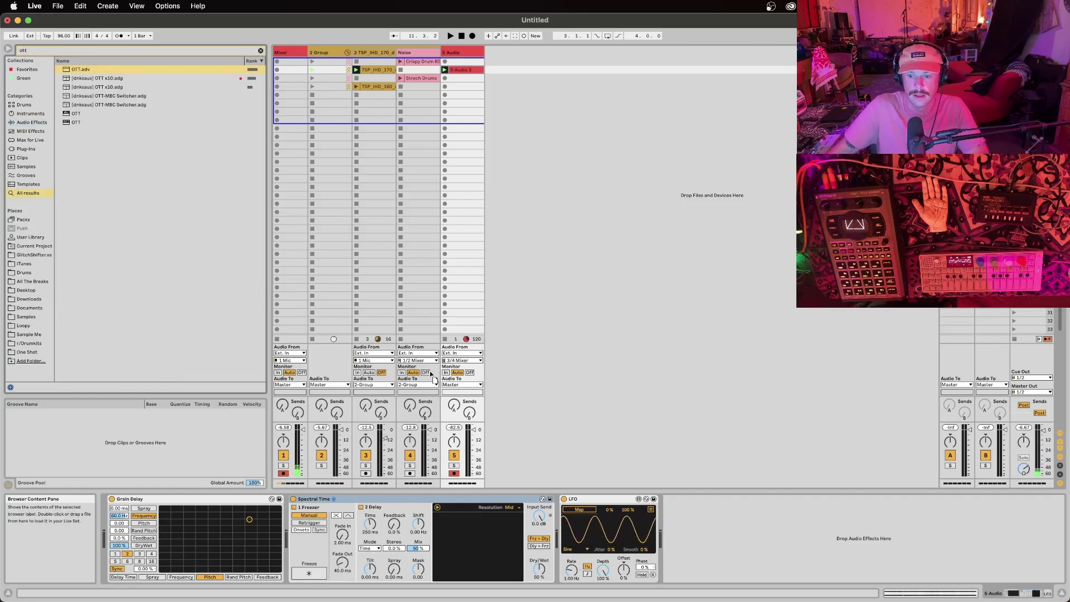
key("Return")
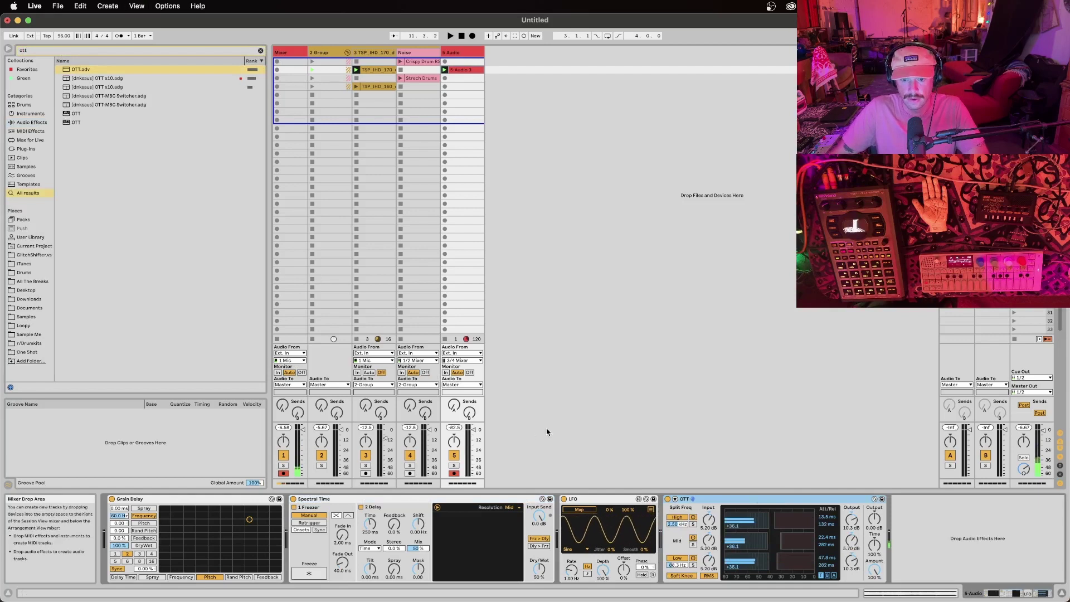
Disarm the 5 Audio track and set its LFO's waveform to Random
left_click(454, 473)
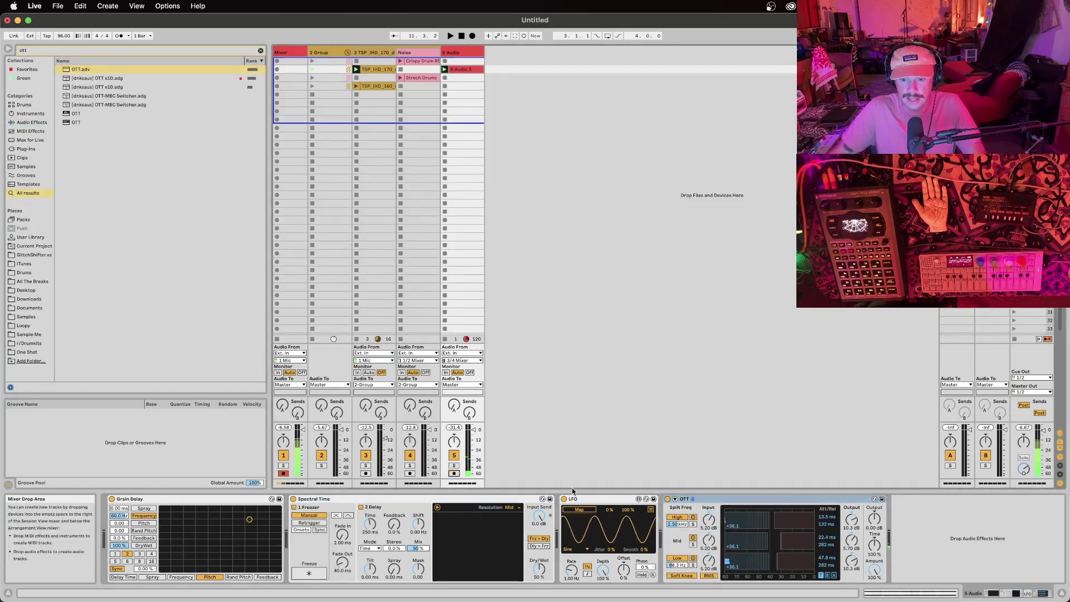
left_click(570, 550)
left_click(574, 538)
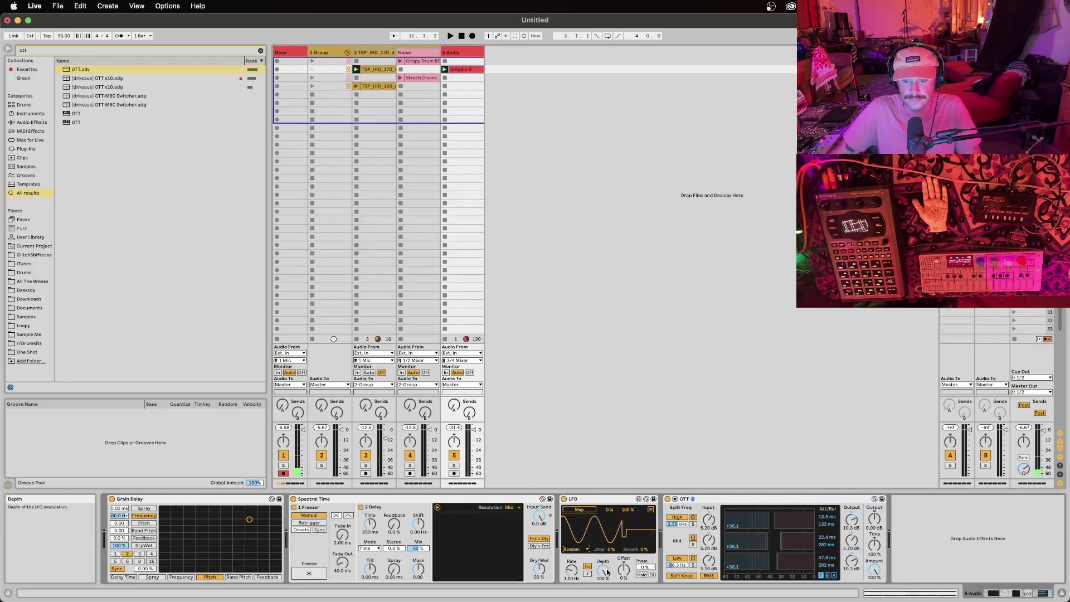
Map the LFO to Spectral Time's delay Time, Tilt and Mask and Grain Delay's Pitch and Frequency, with a 41 % minimum for Pitch
left_click(584, 512)
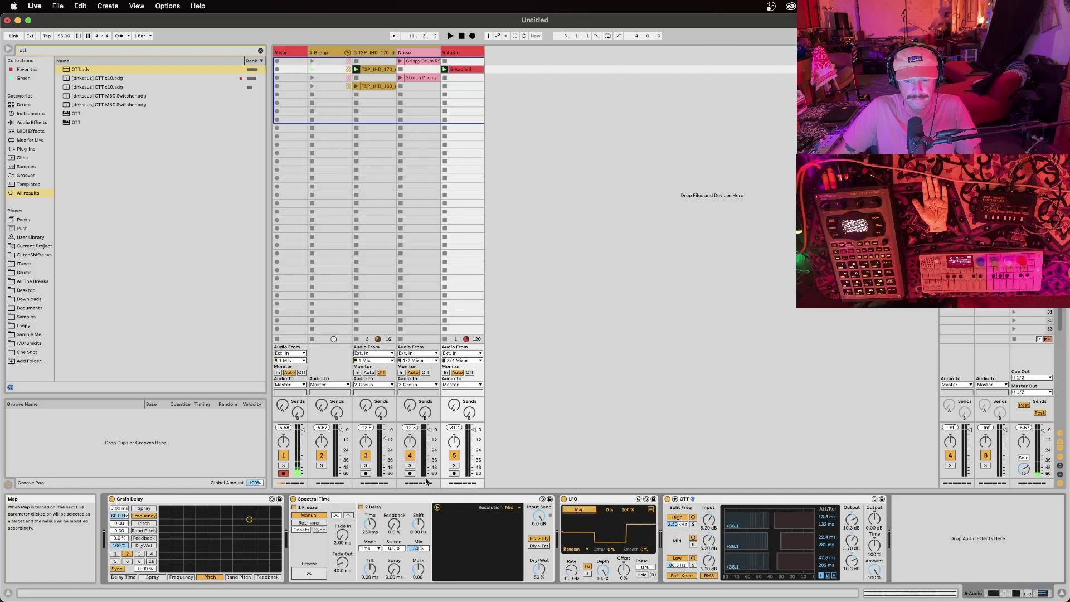
left_click(370, 524)
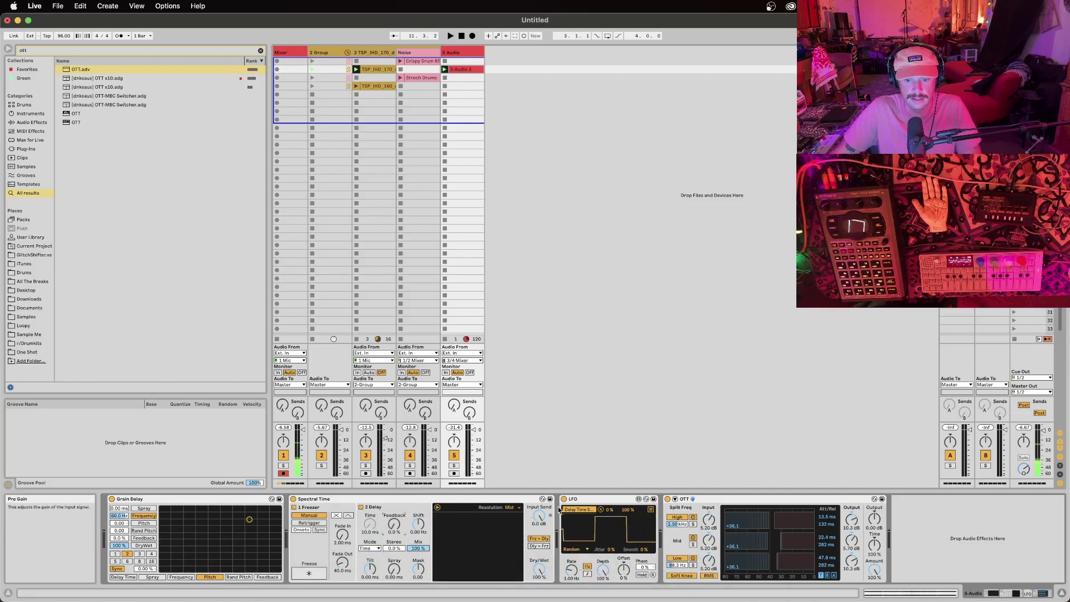
left_click(651, 510)
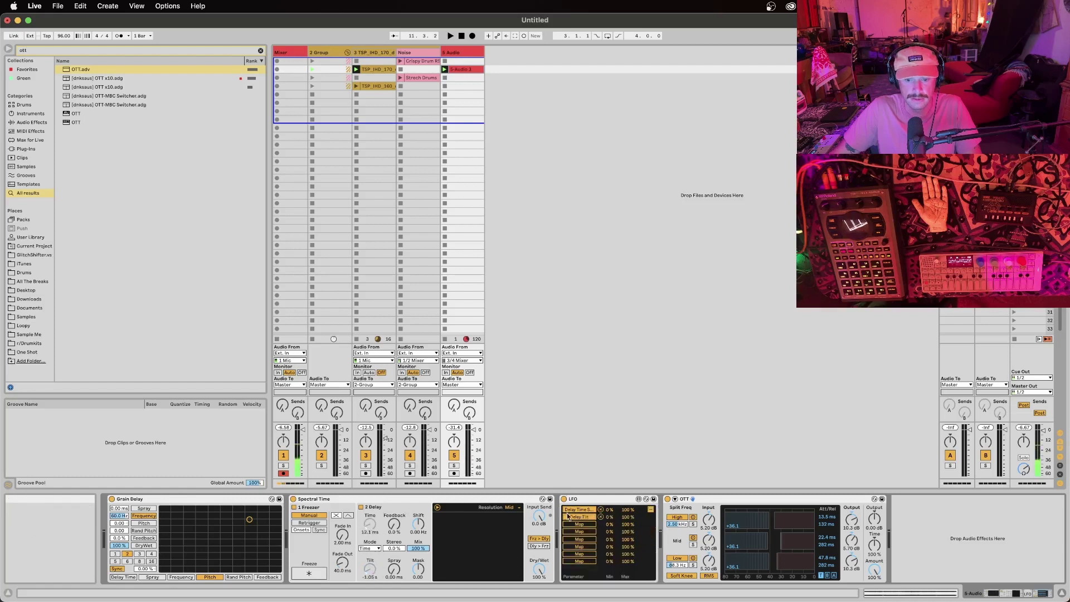
left_click(580, 524)
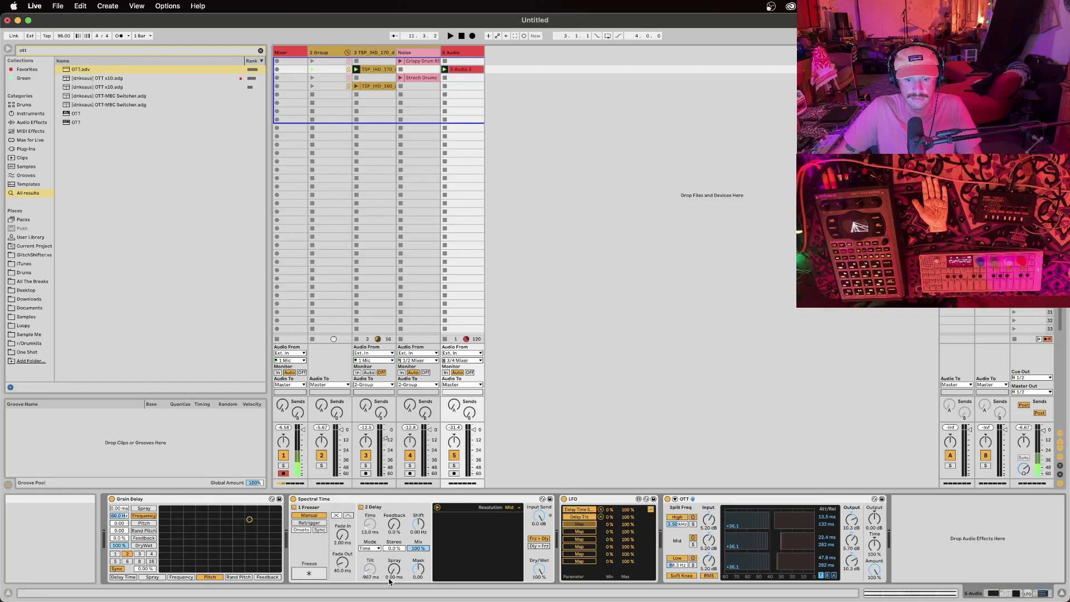
left_click(580, 532)
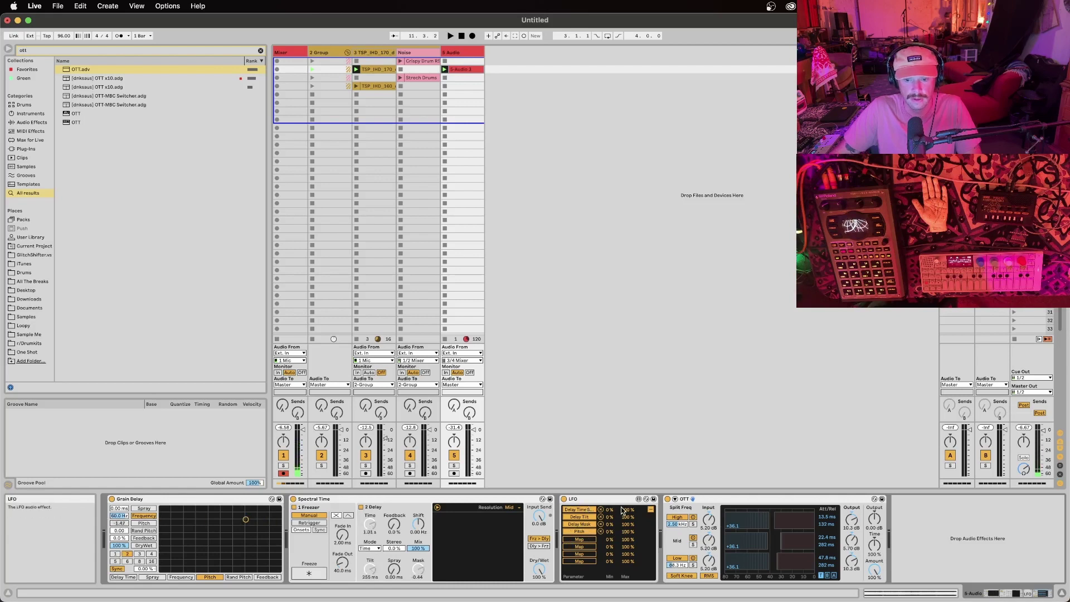
left_click_drag(609, 532, 610, 500)
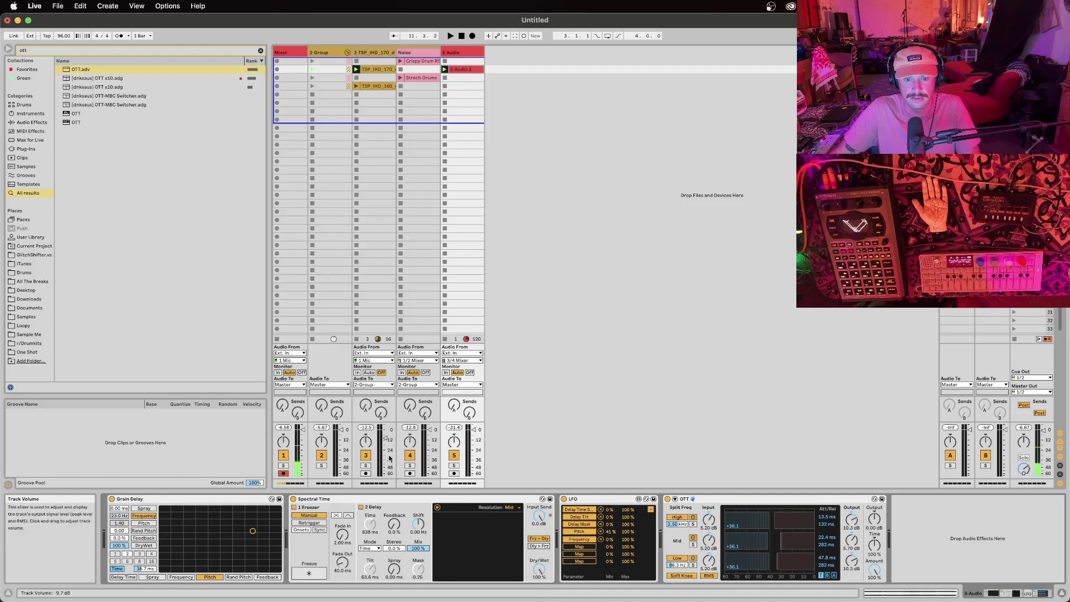
Mute the drum break track, audition the modulated 5 Audio clip, and return the LFO to its waveform view
left_click(366, 456)
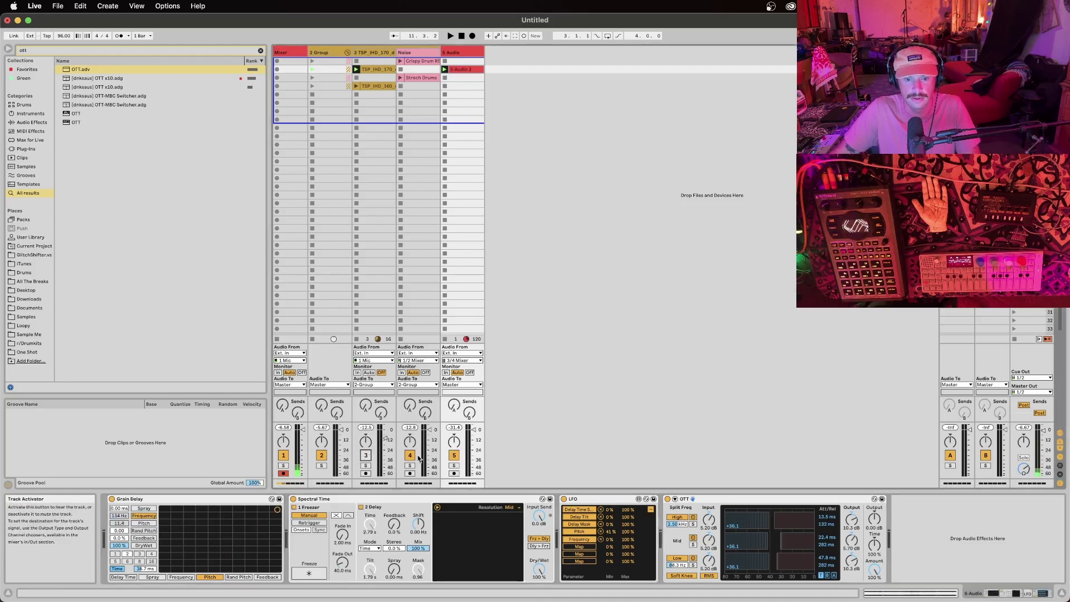
key("space")
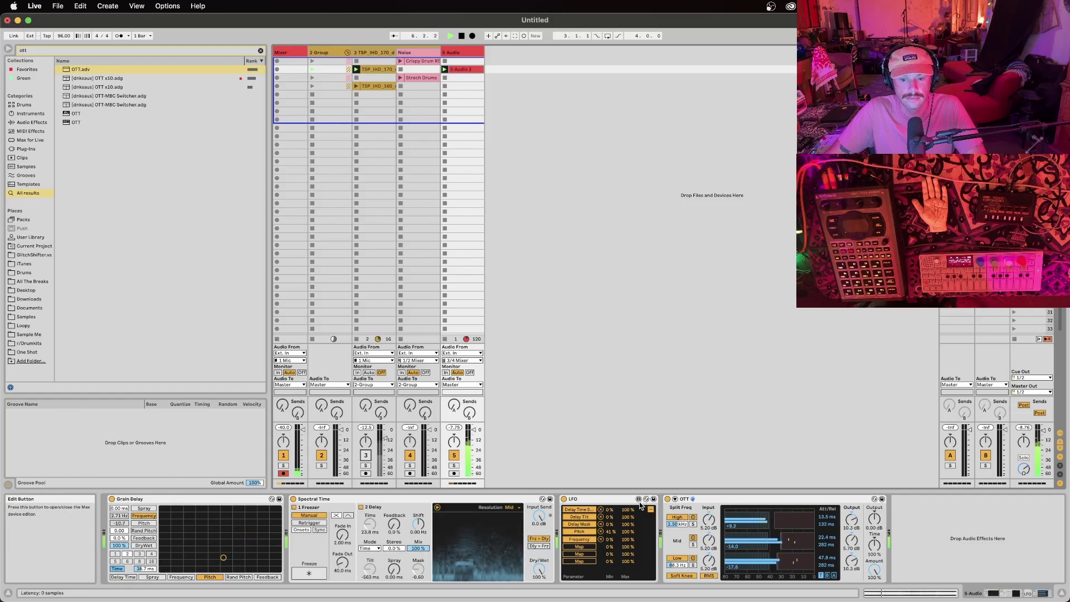
key("space")
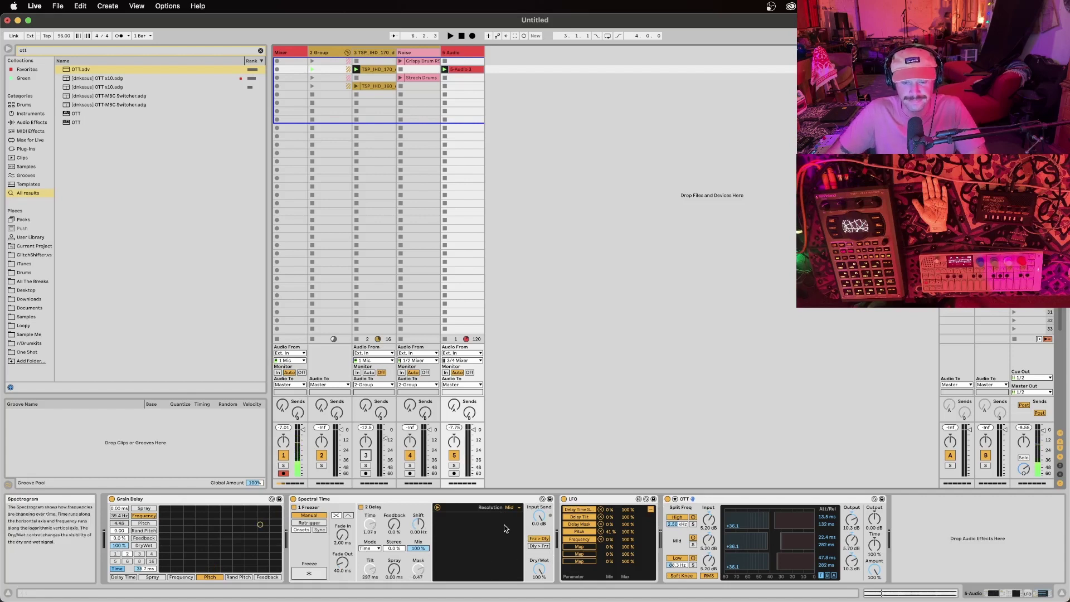
left_click(650, 509)
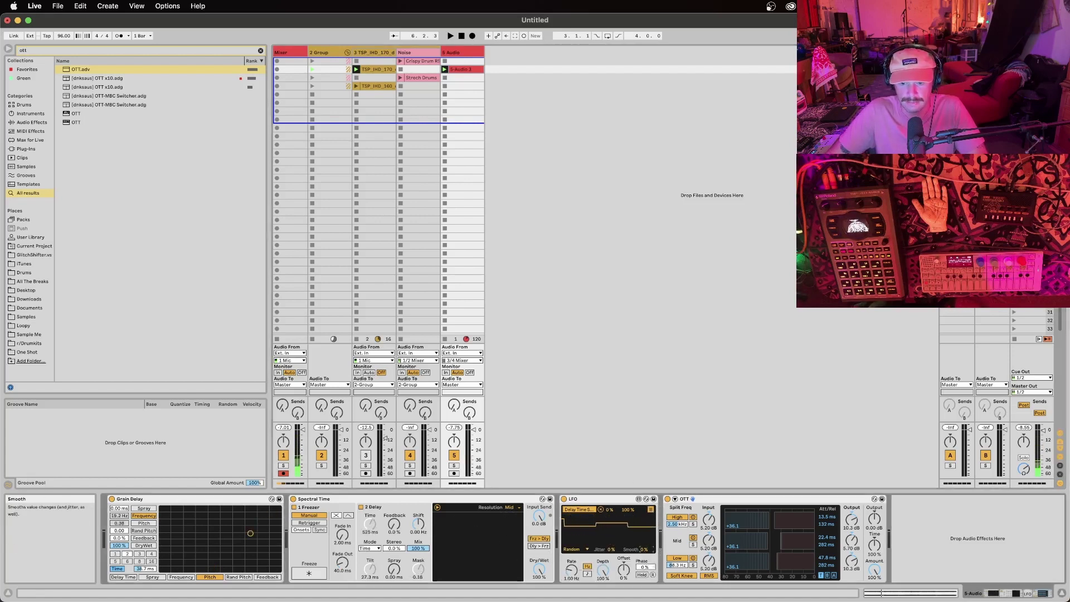
Insert a new audio track after 5 Audio and set its input to 5-Audio, armed for recording
right_click(527, 58)
left_click(543, 62)
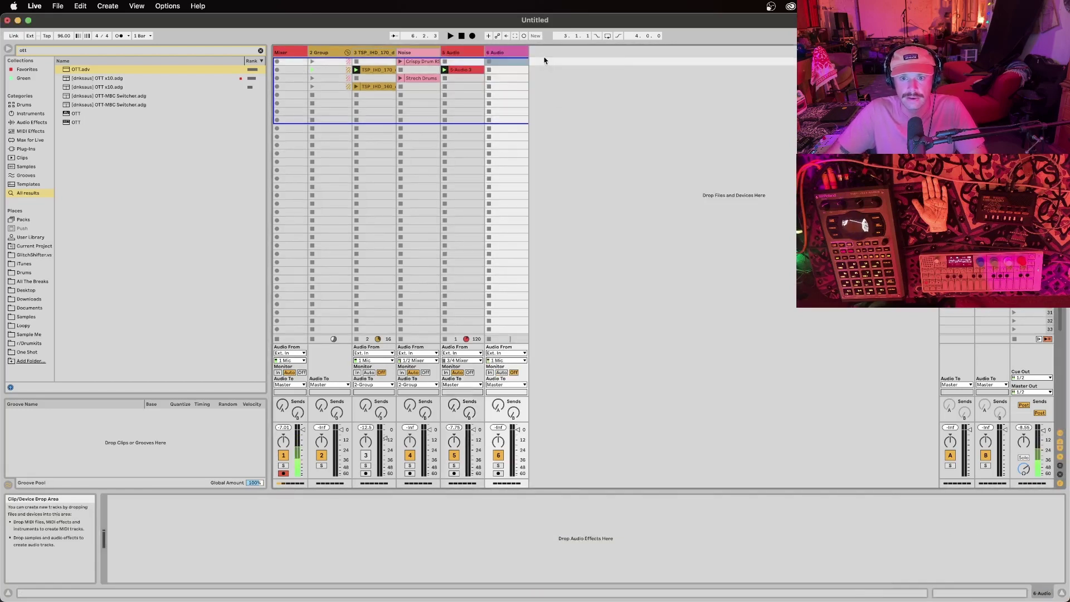
left_click(505, 353)
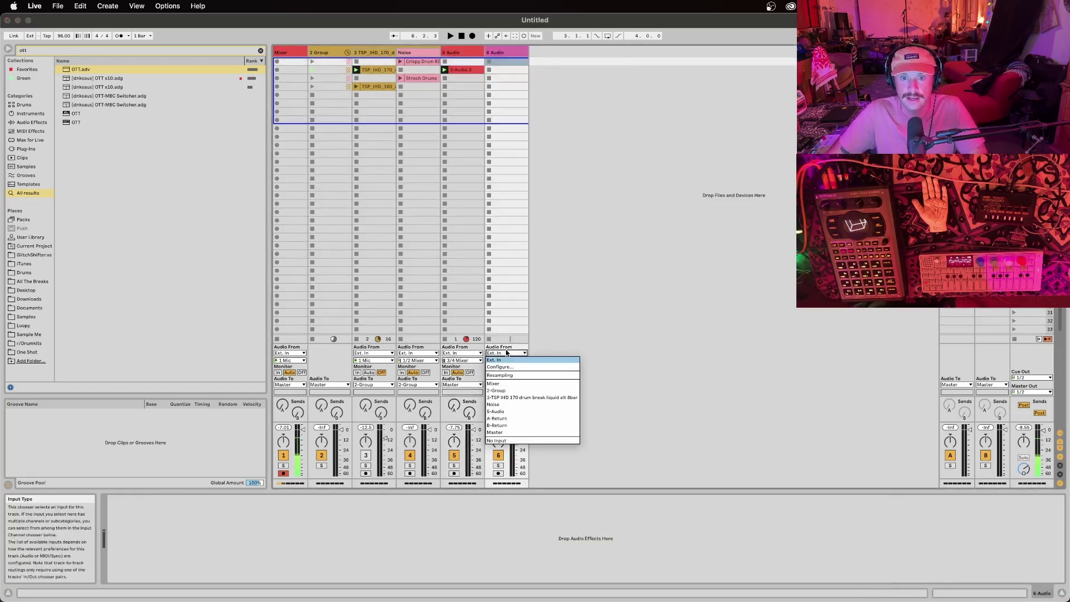
left_click(509, 412)
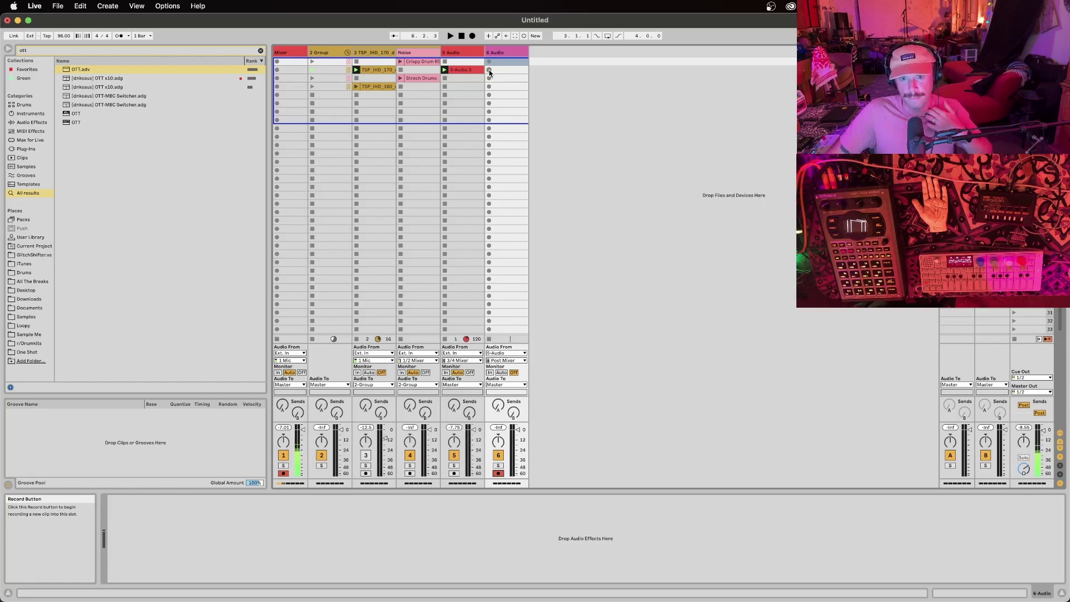
Open the 5 Audio clip, change its Beats warp transient loop mode, and shorten its transient envelope
double_click(472, 71)
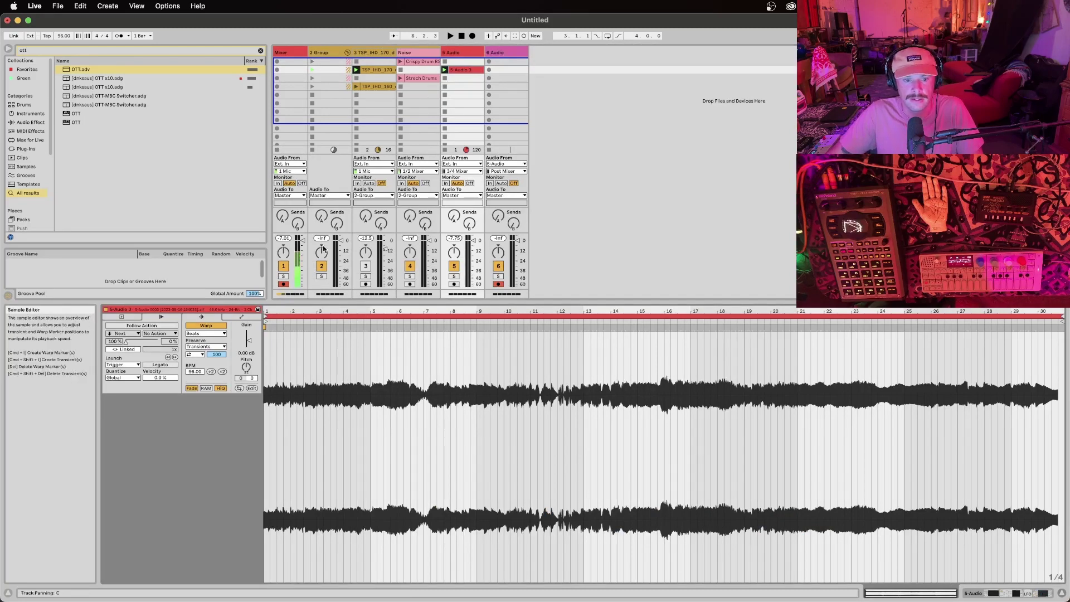
left_click(459, 52)
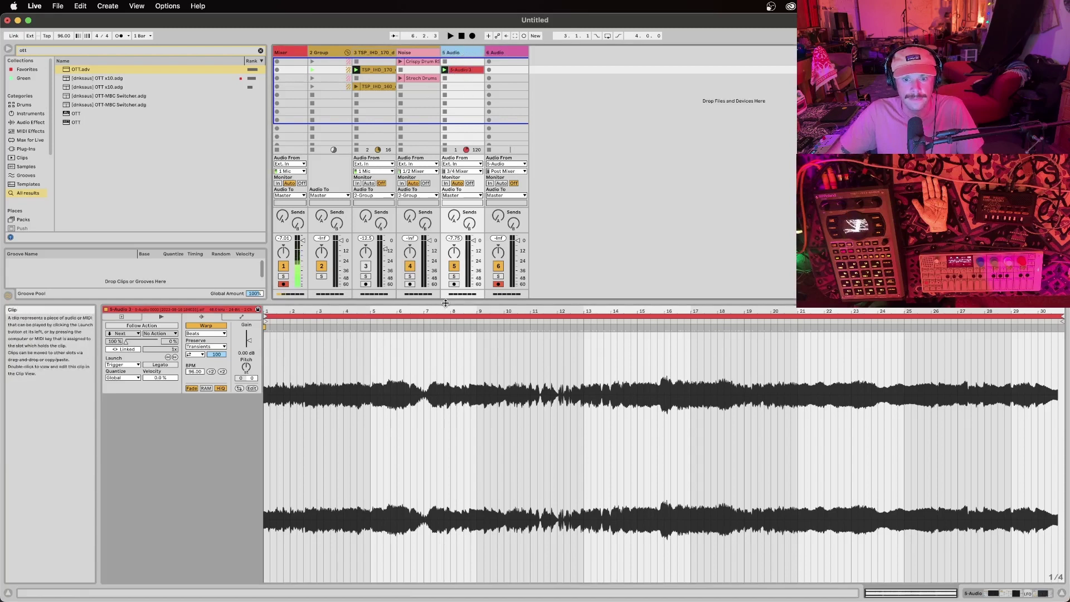
left_click(195, 357)
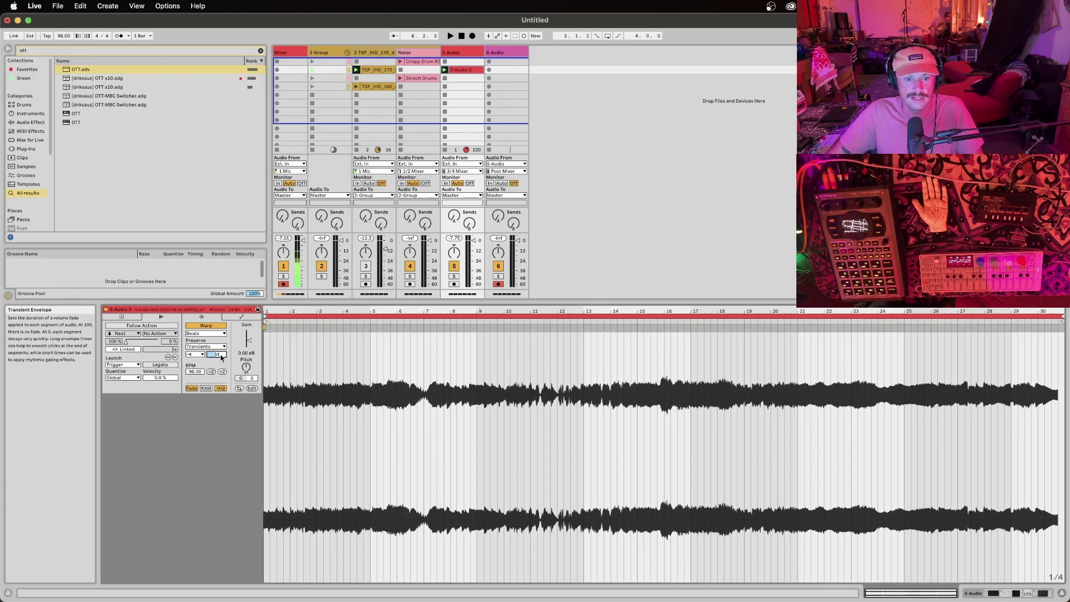
Start recording into 6 Audio's second clip slot and adjust the playing 5 Audio clip's transient envelope
left_click(505, 53)
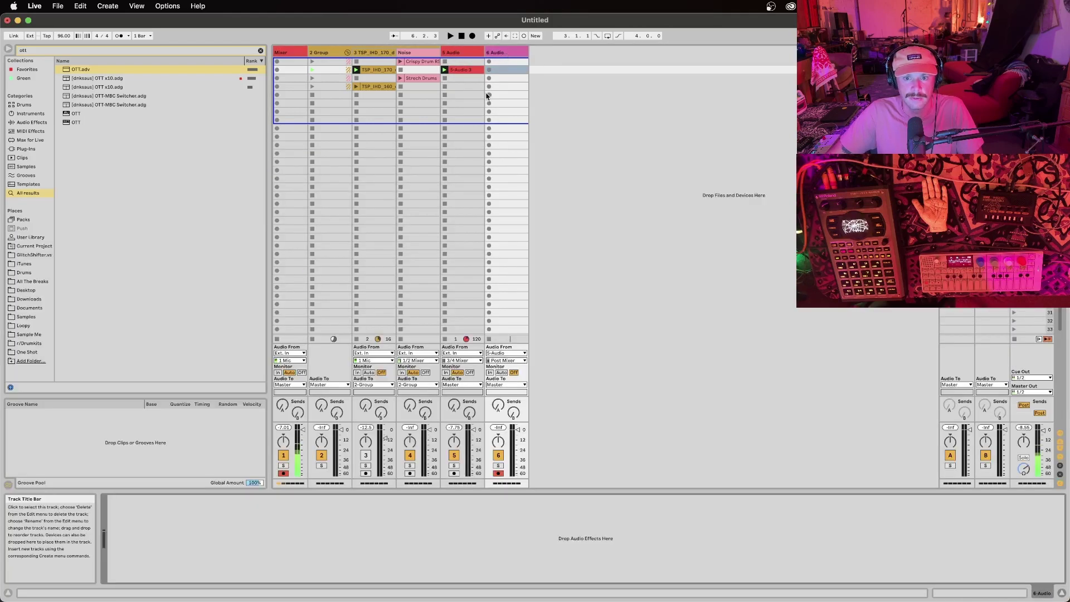
left_click(489, 69)
left_click(463, 51)
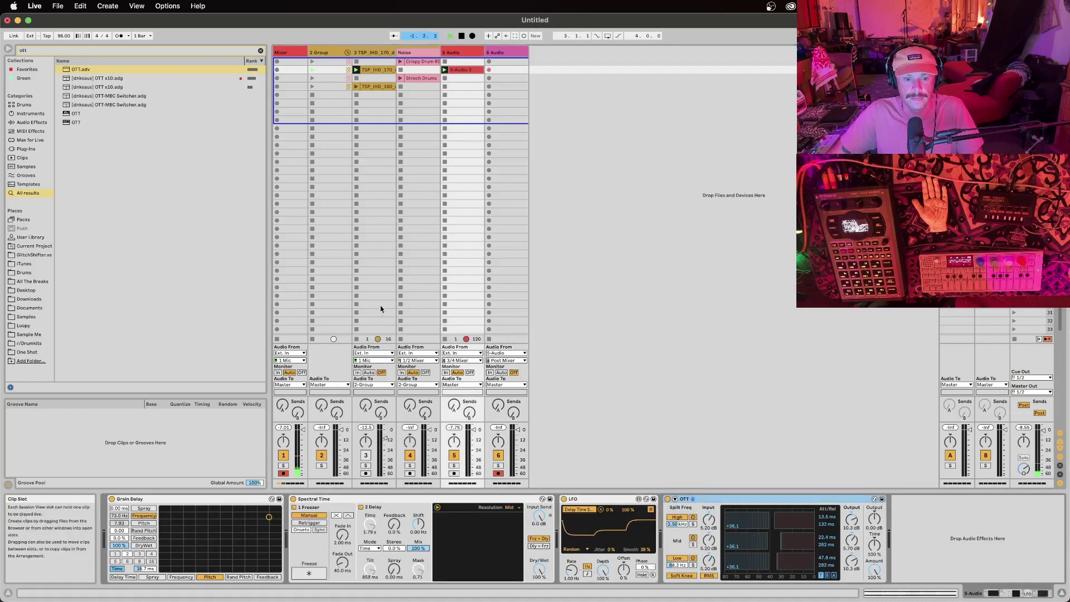
left_click(456, 69)
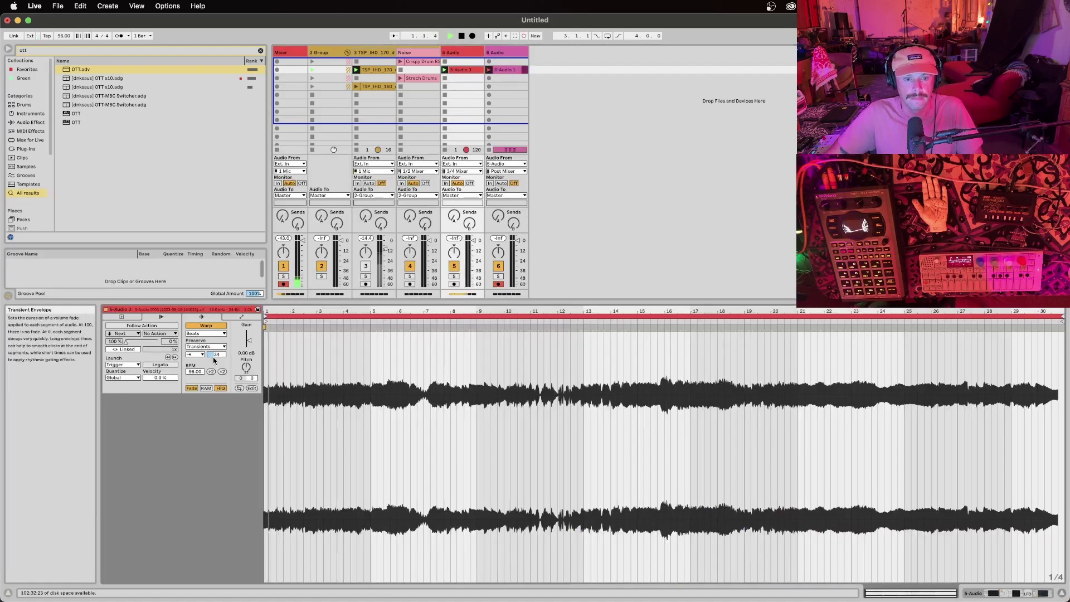
left_click_drag(216, 355, 217, 331)
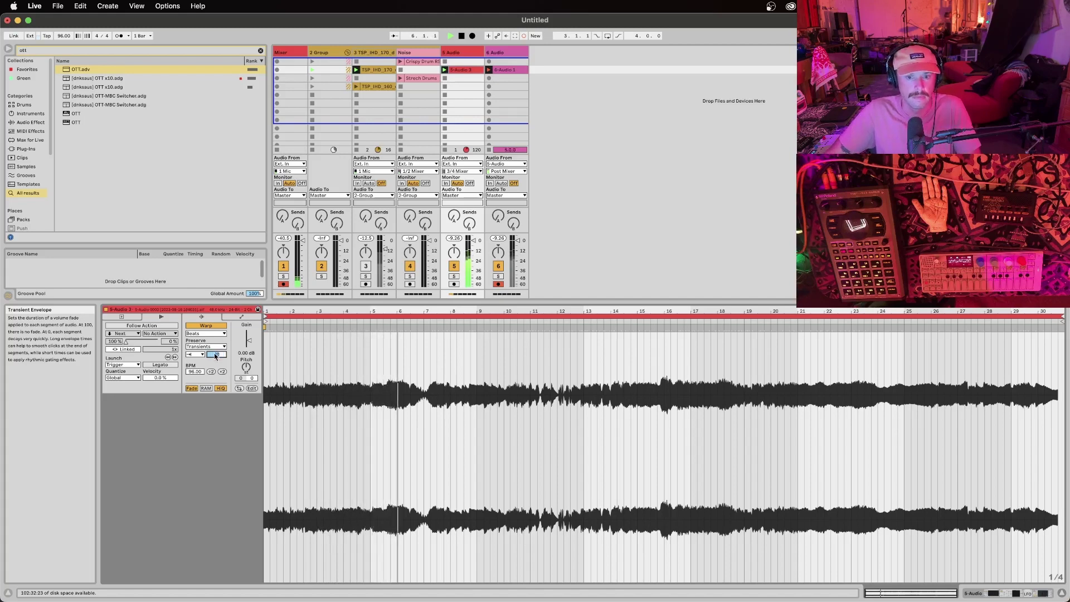
Lower Spectral Time's Dry/Wet to 46 % while recording, and reopen the 5 Audio clip's sample settings
left_click(457, 53)
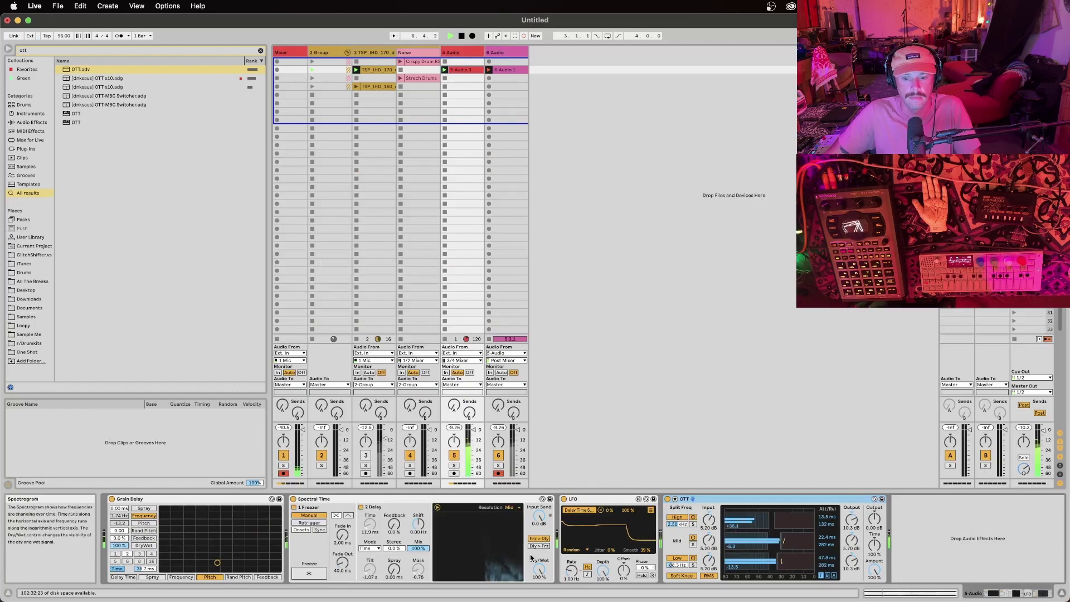
left_click_drag(539, 570, 539, 589)
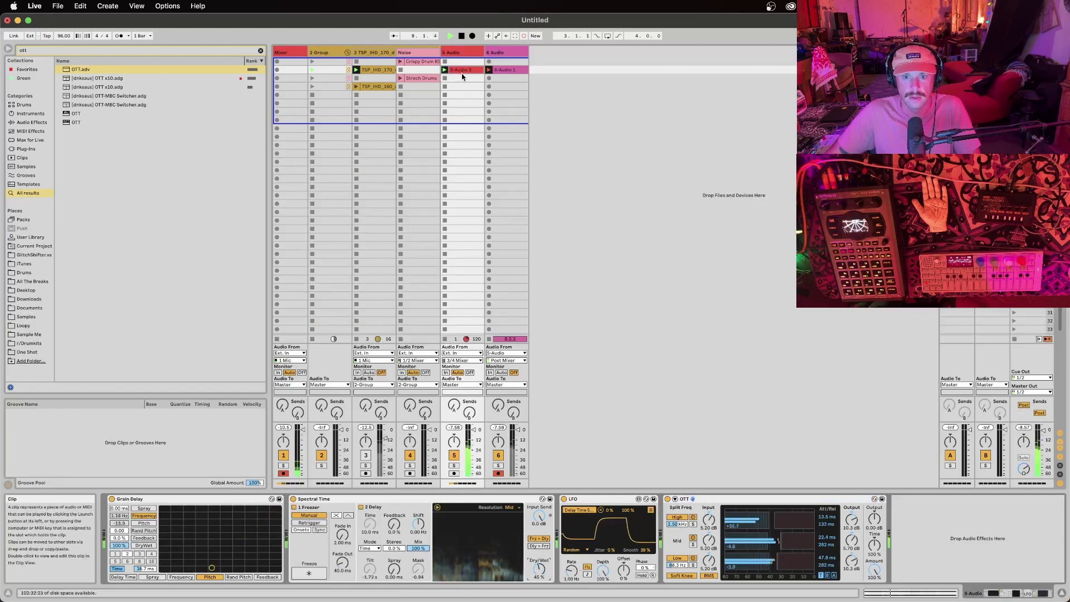
double_click(463, 69)
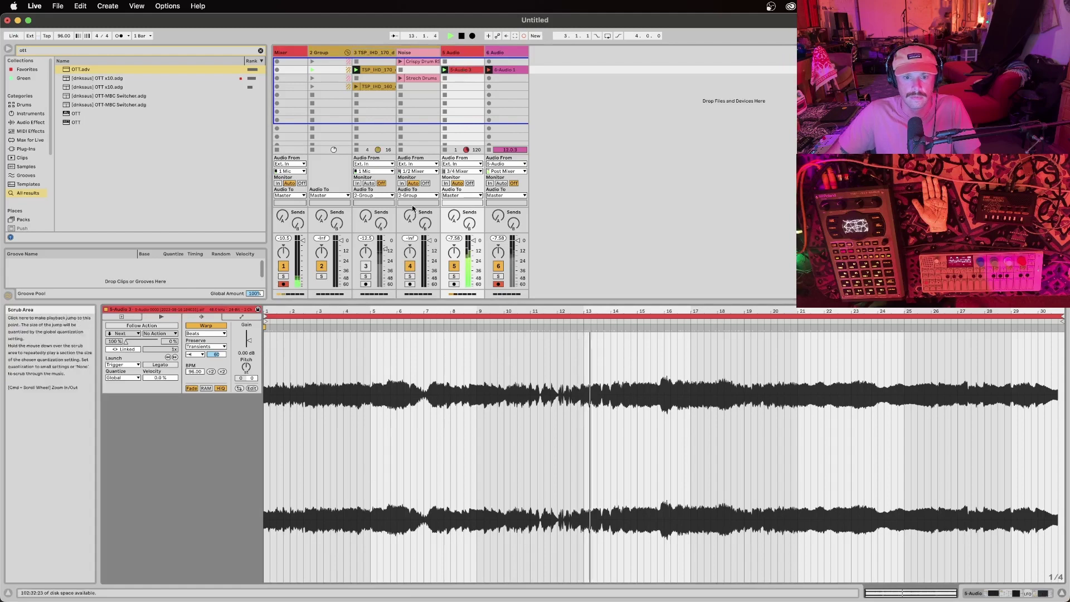
Raise Spectral Time's Dry/Wet again and adjust its delay Spray while the take records
left_click(466, 52)
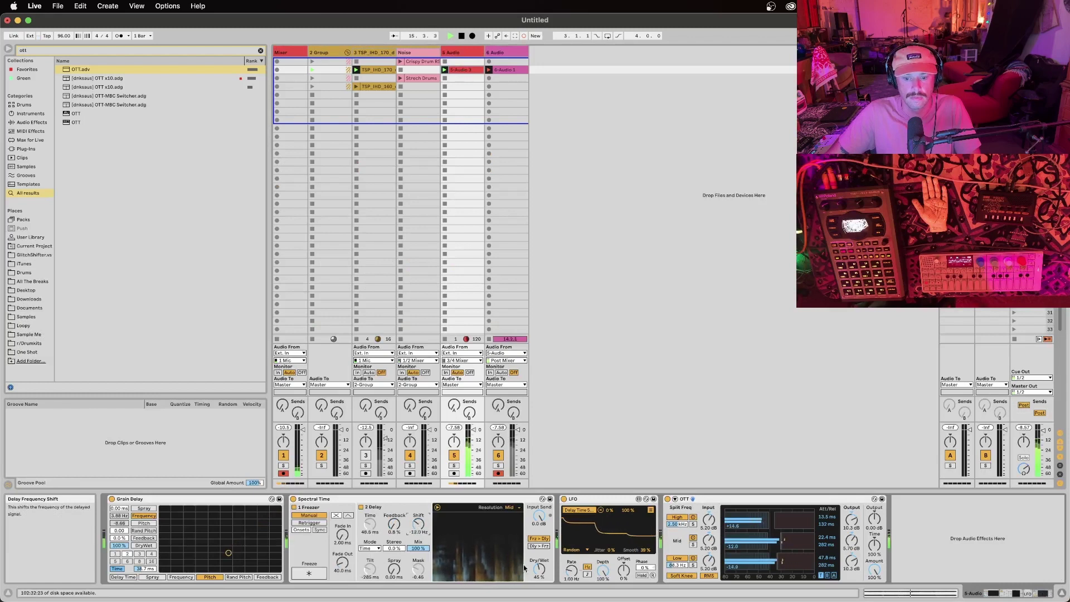
left_click_drag(541, 570, 540, 518)
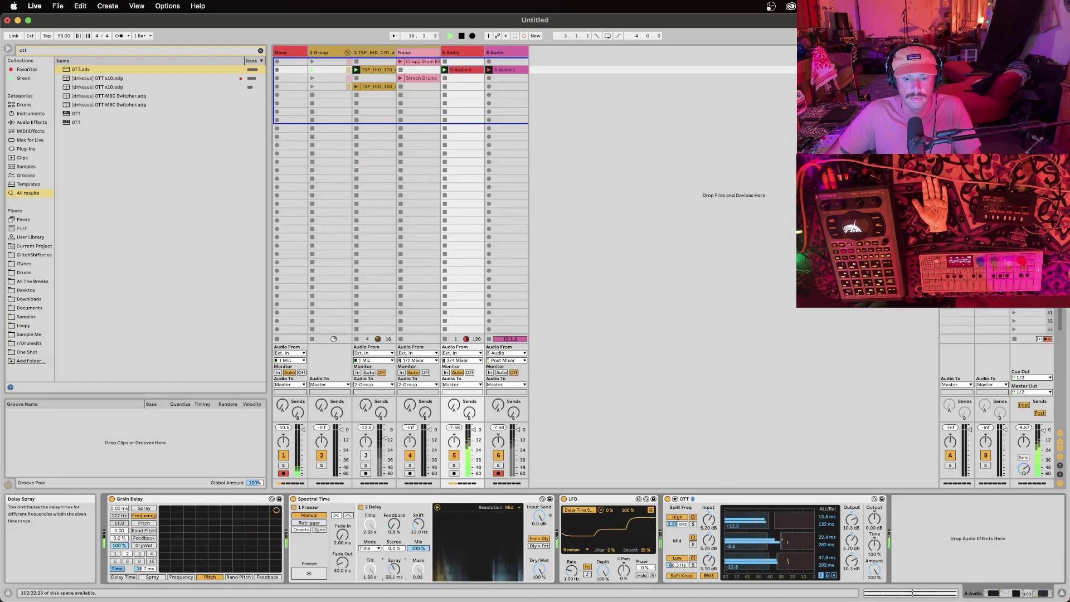
left_click_drag(394, 570, 394, 502)
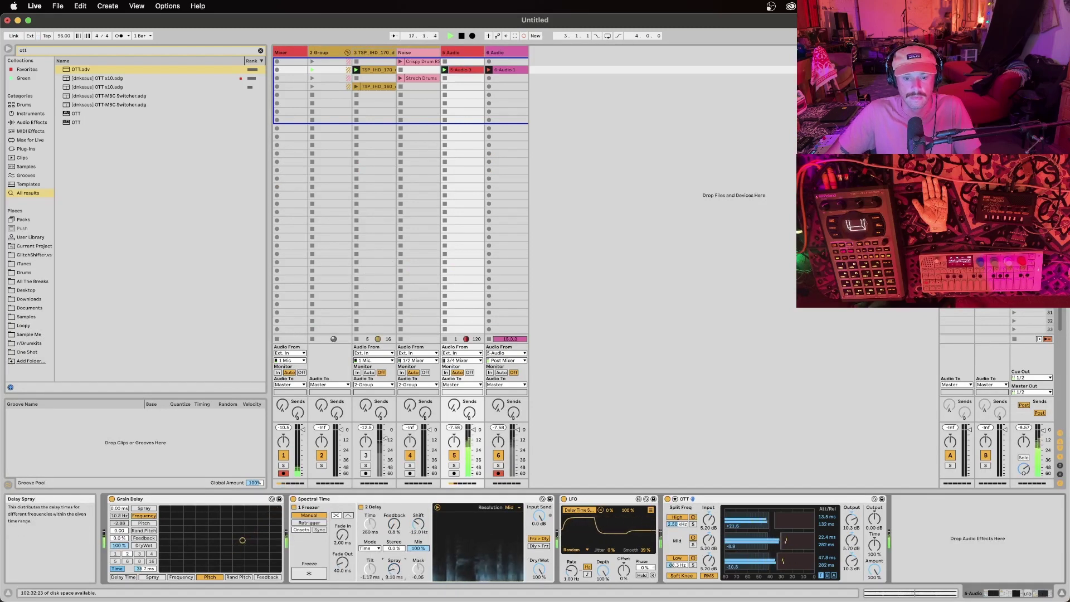
key("space")
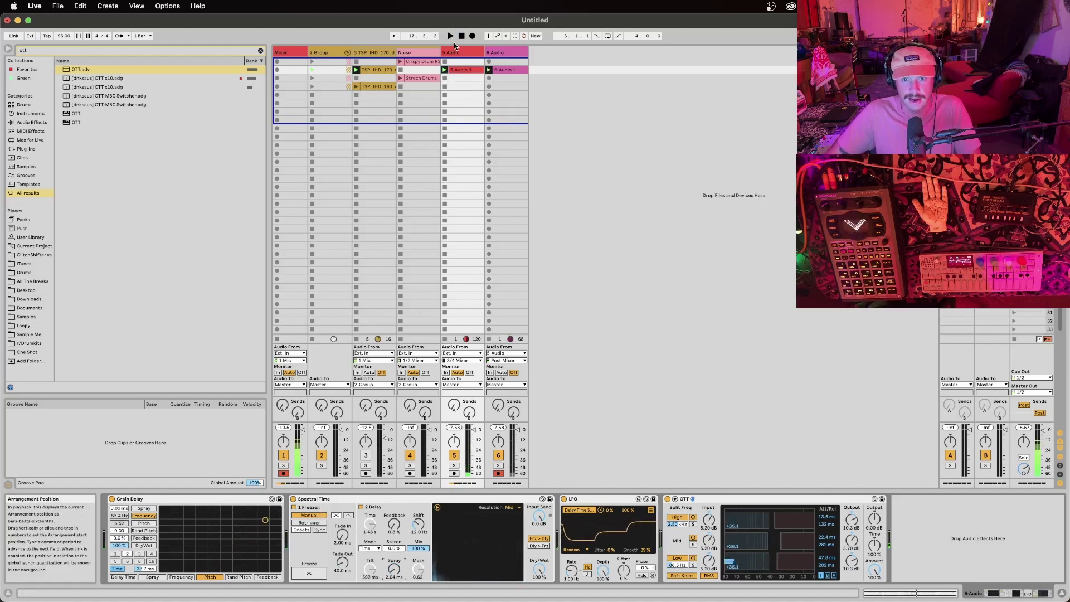
left_click(472, 498)
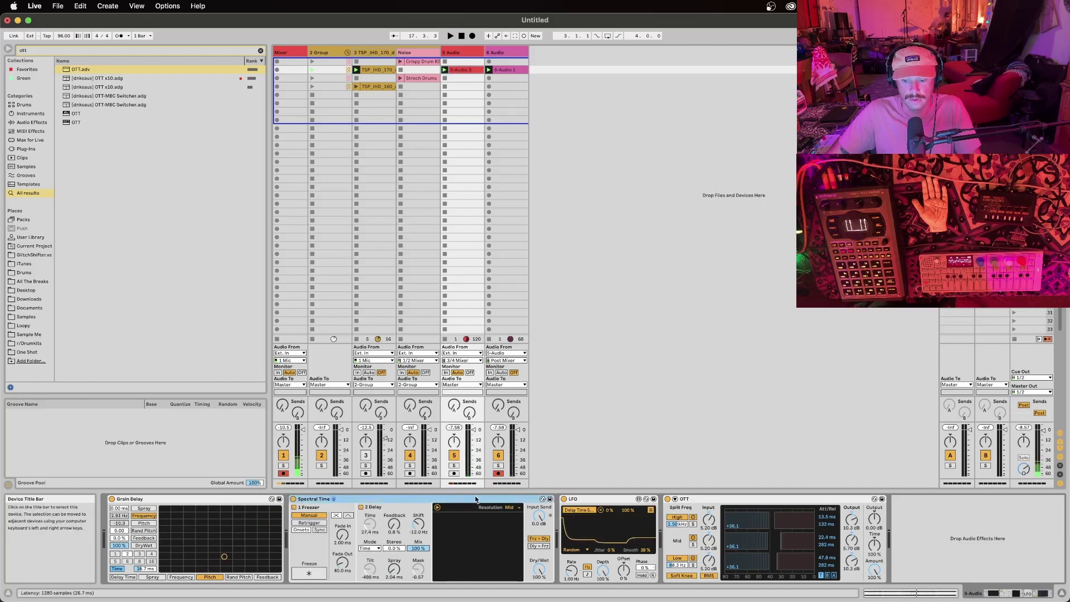
key("Delete")
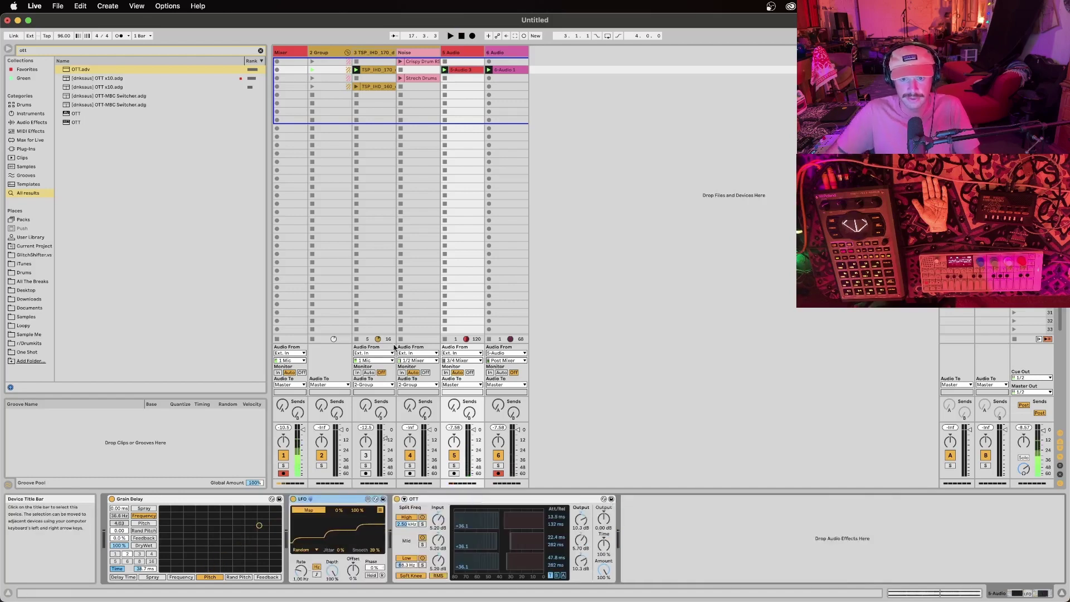
Select the entire 5 Audio clip and quantize its audio to 1/8 at 100 %
double_click(466, 70)
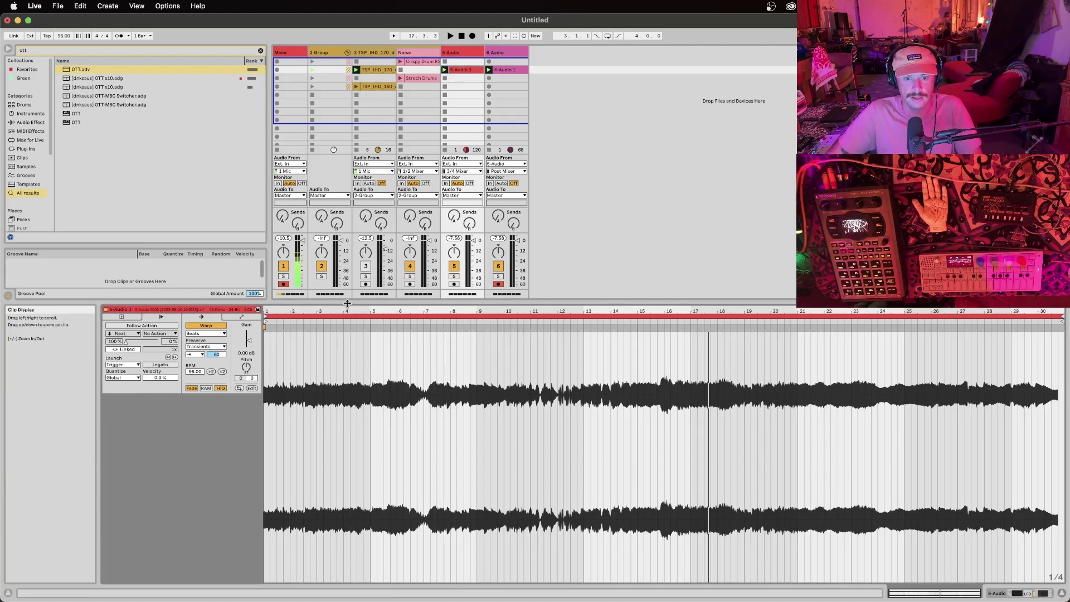
left_click_drag(349, 311, 436, 317)
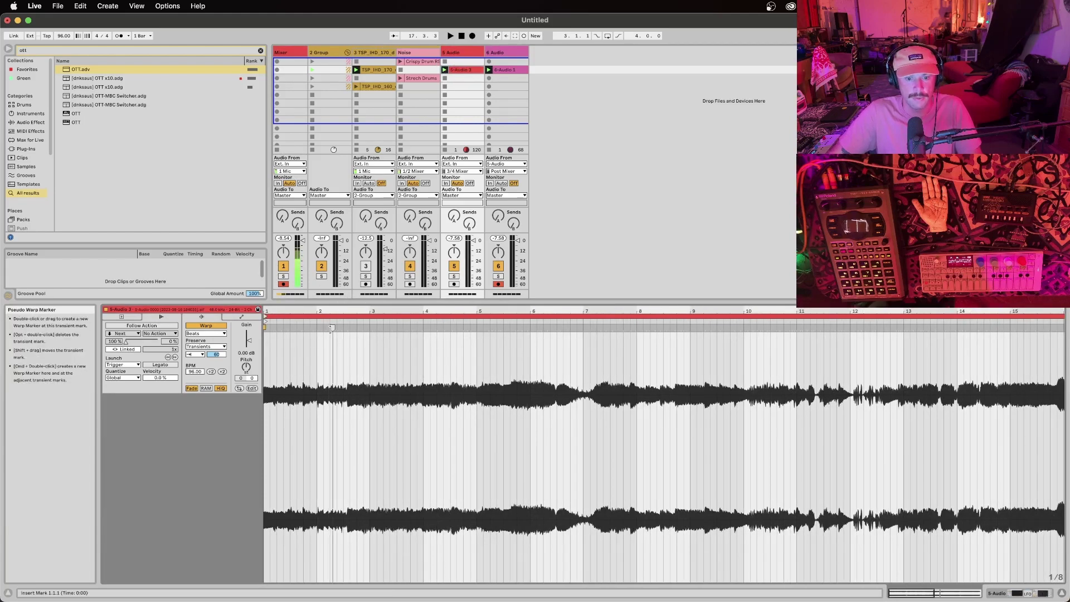
left_click(401, 316)
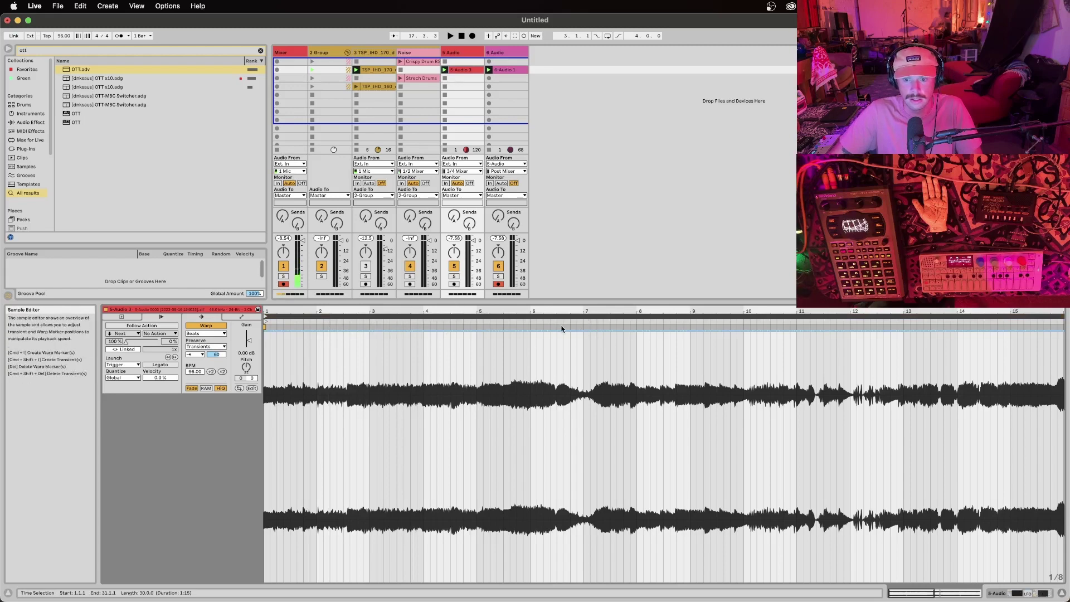
key("super+a")
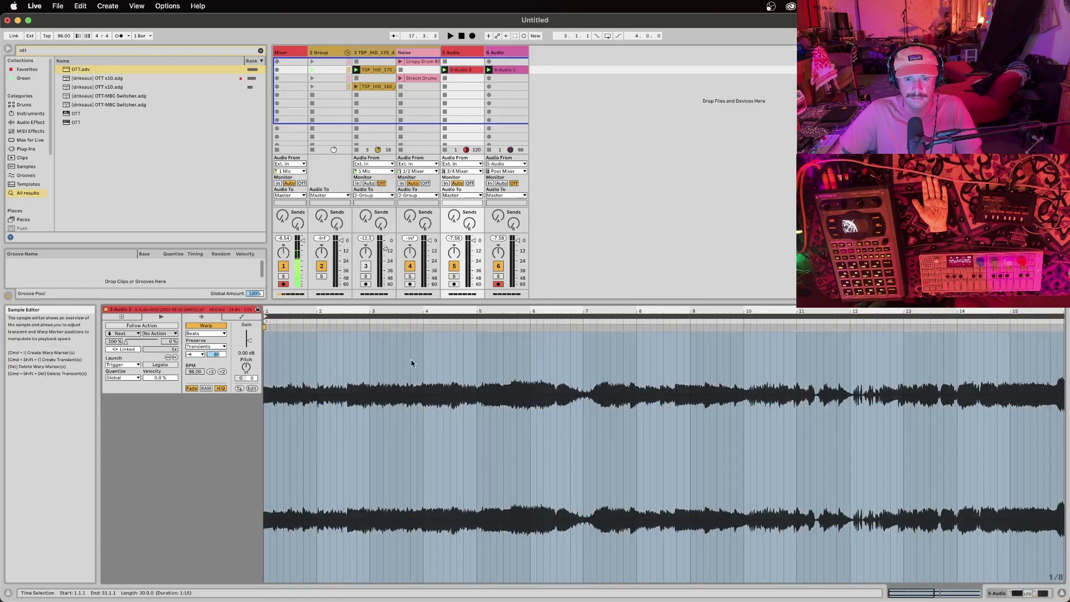
right_click(407, 350)
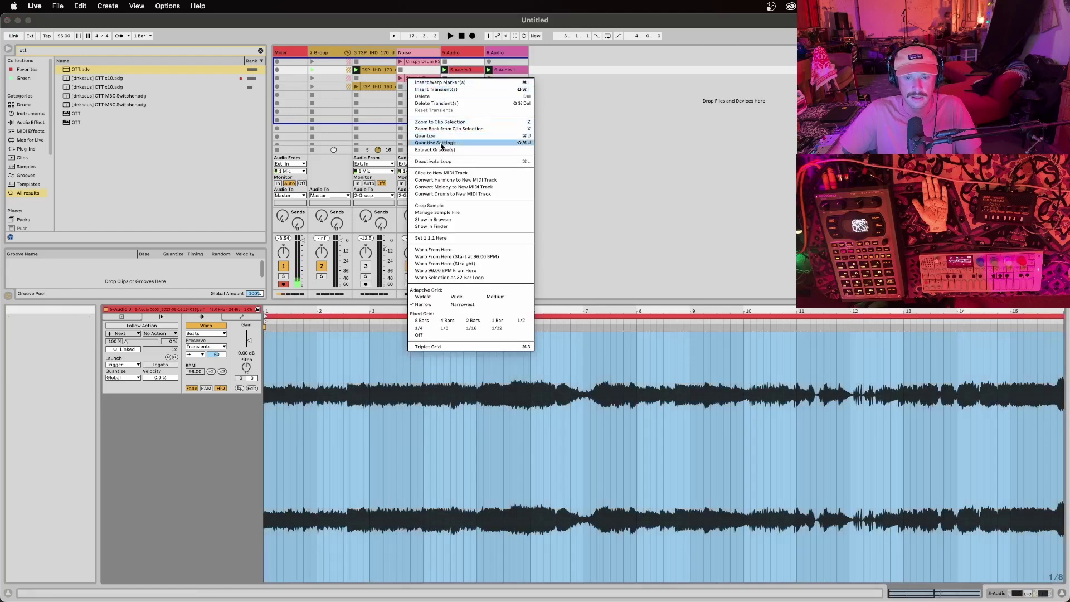
left_click(442, 144)
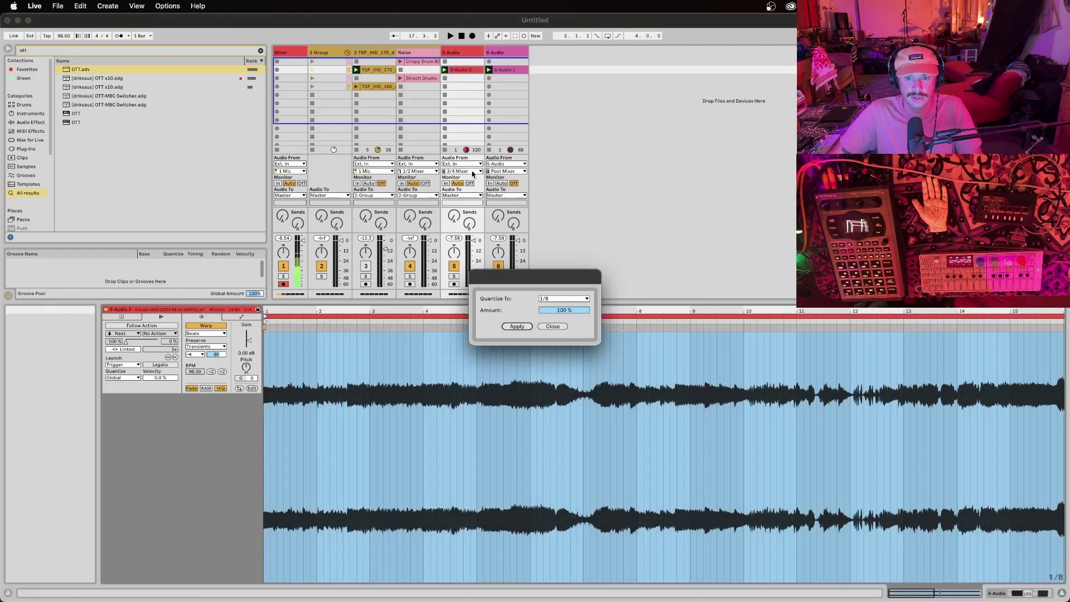
left_click(514, 326)
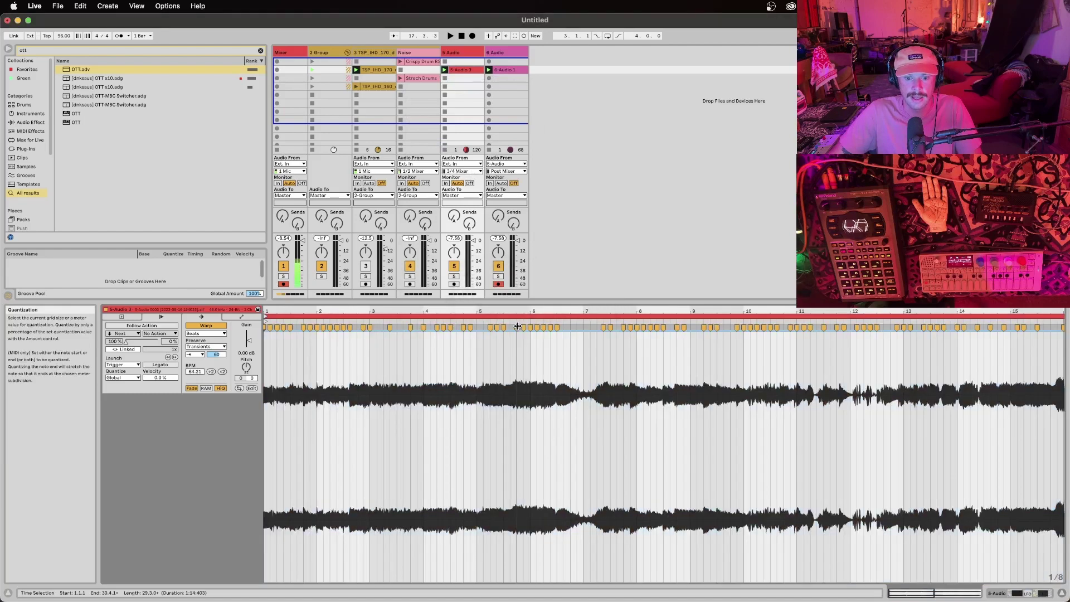
Halve the 5 Audio clip's BPM twice to 16.05 and record a second 6 Audio take while adjusting the transient envelope
left_click(211, 371)
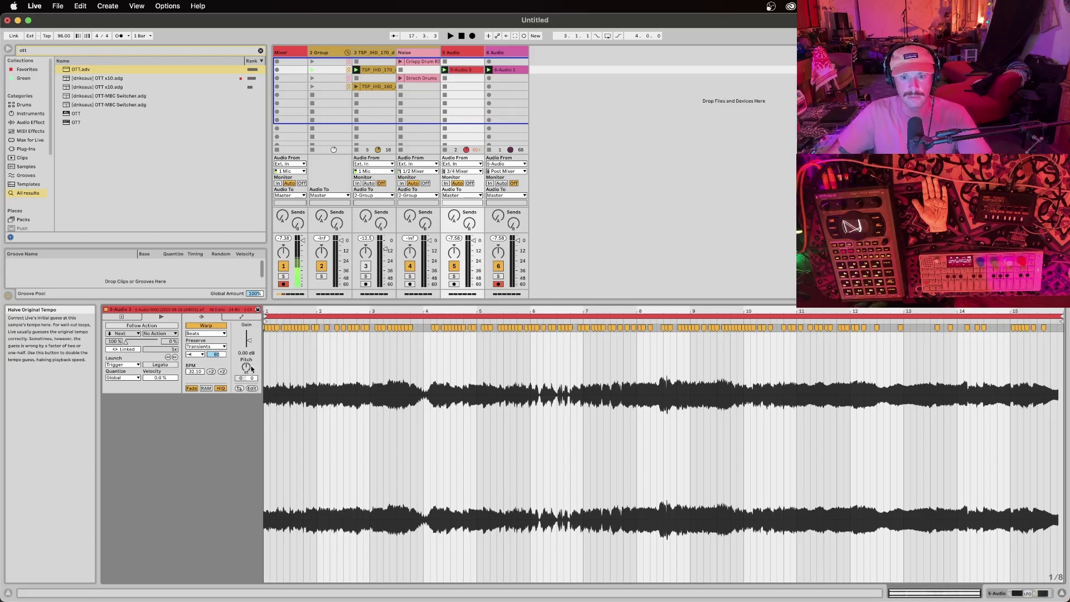
left_click(489, 79)
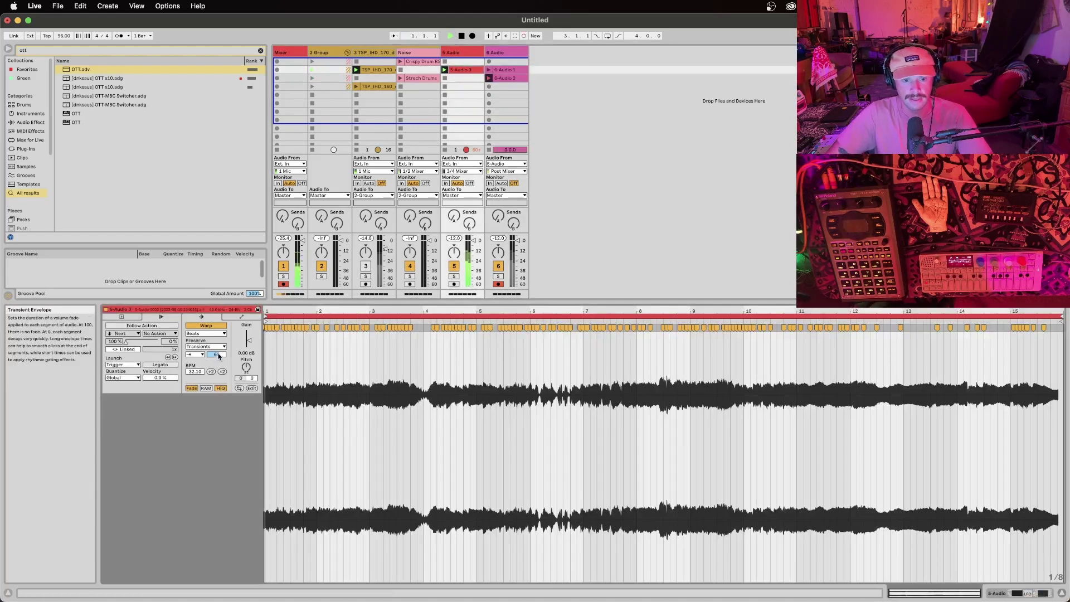
left_click_drag(217, 354, 219, 399)
left_click(212, 372)
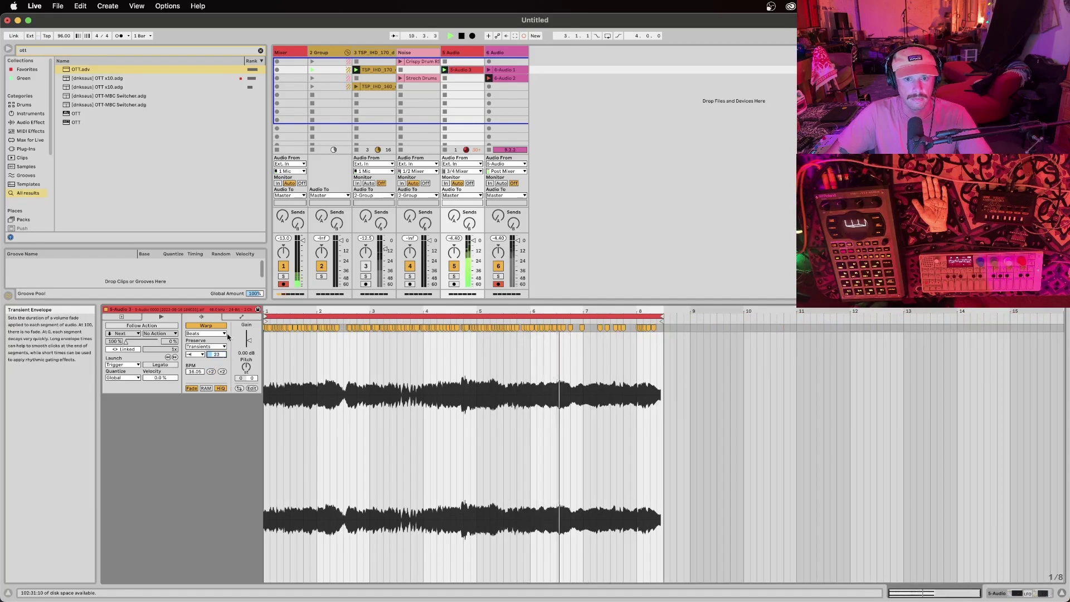
Record a third take into 6 Audio's fourth clip slot while changing the 5 Audio clip's transient envelope
left_click(464, 51)
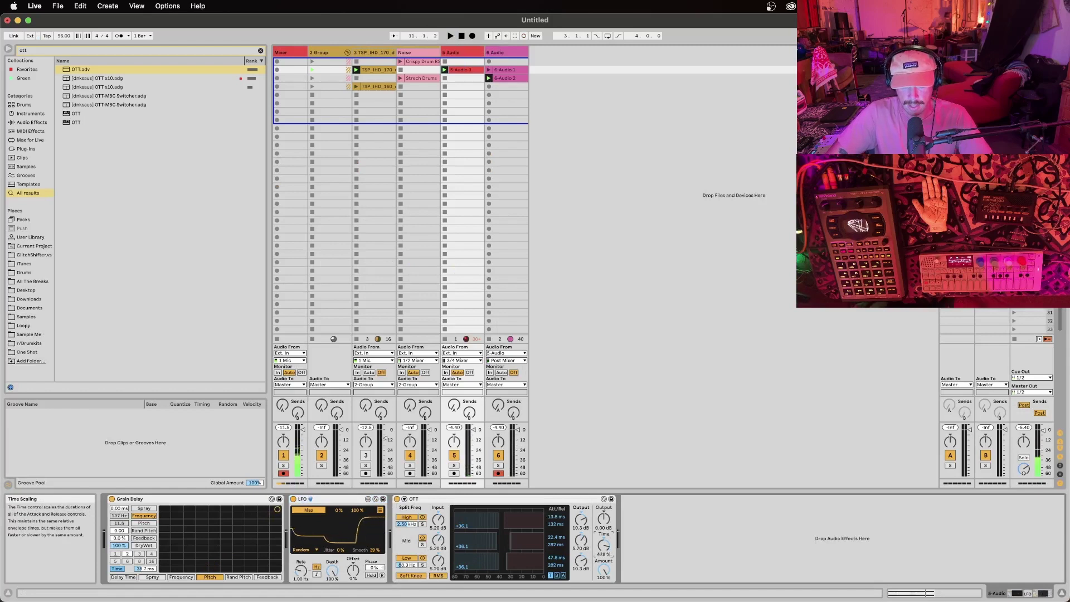
left_click(490, 86)
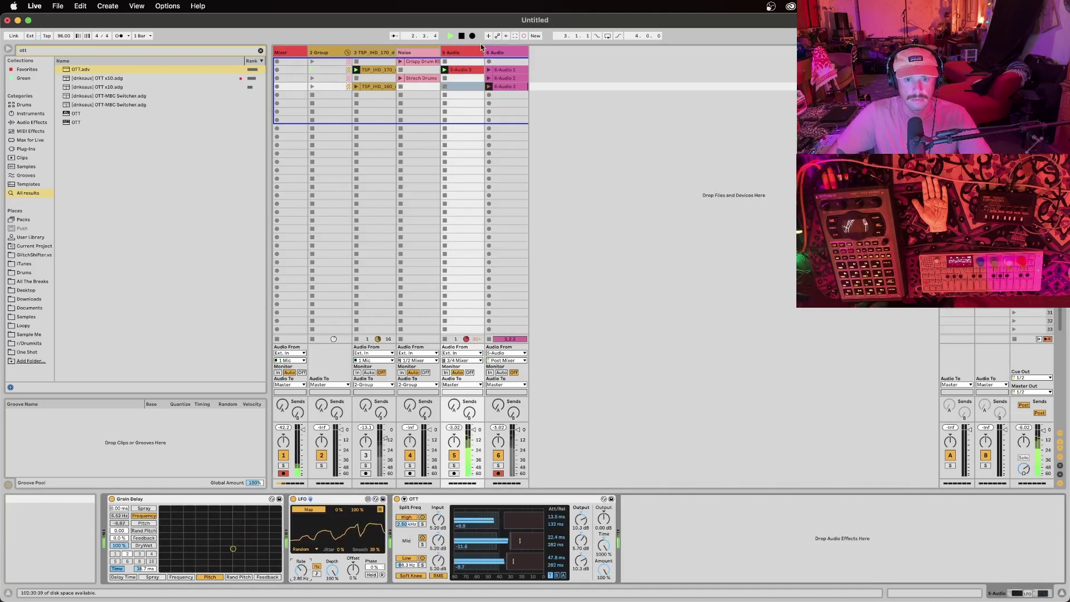
double_click(464, 70)
left_click_drag(217, 355, 216, 332)
Switch the 5 Audio clip's warp mode to Texture with a Grain Size of 263 and a Flux of 3.12
left_click(214, 335)
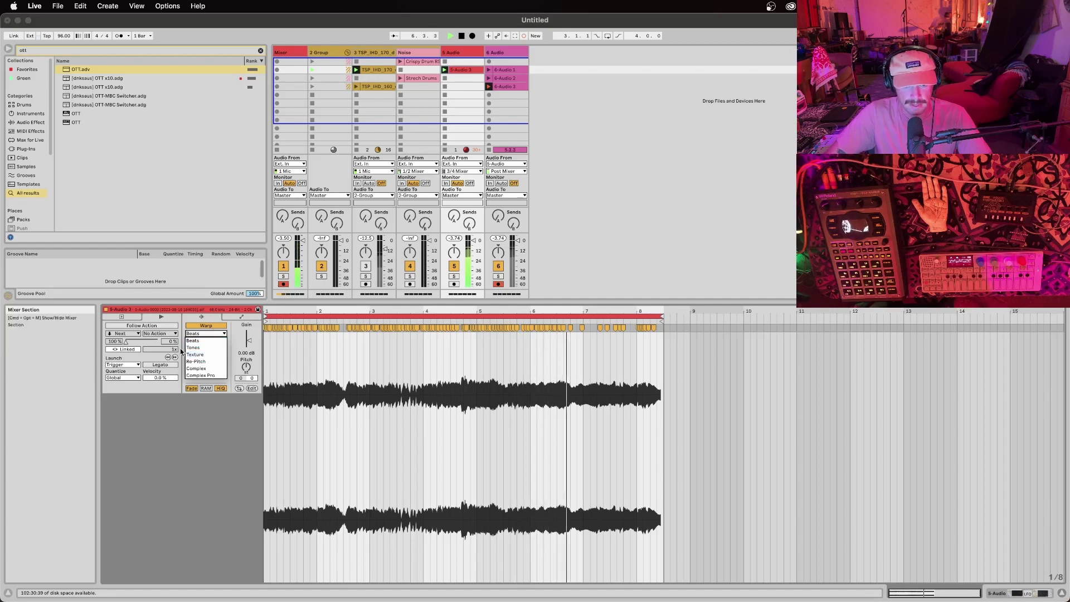
left_click(199, 354)
left_click_drag(198, 347, 199, 312)
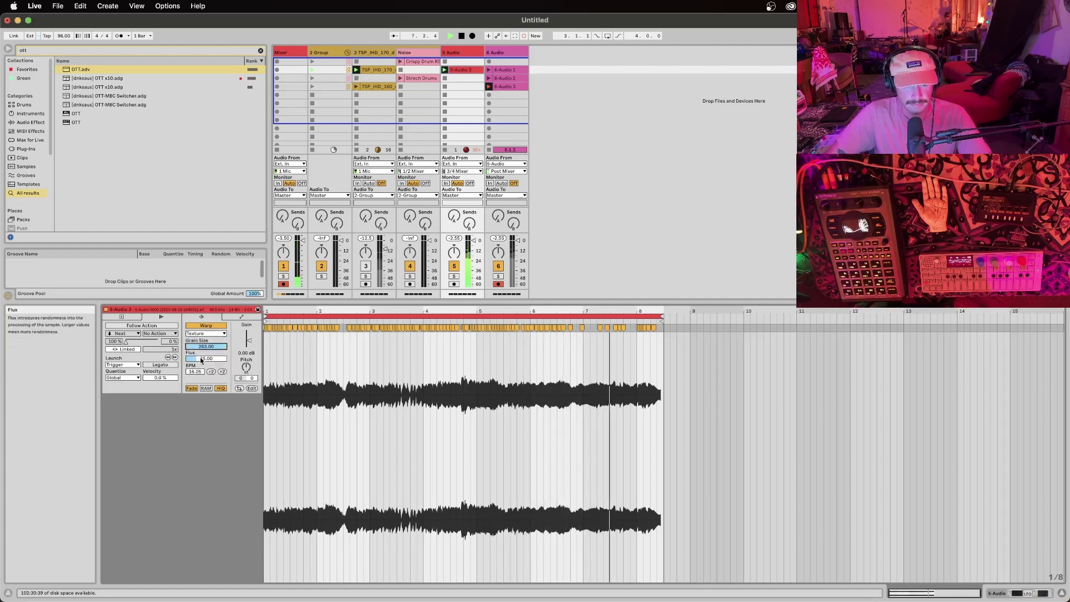
left_click_drag(203, 359, 202, 373)
Double the 5 Audio clip's BPM repeatedly to 256.83 and reduce its Texture Grain Size
left_click(222, 372)
left_click(222, 373)
left_click(222, 373)
left_click(222, 372)
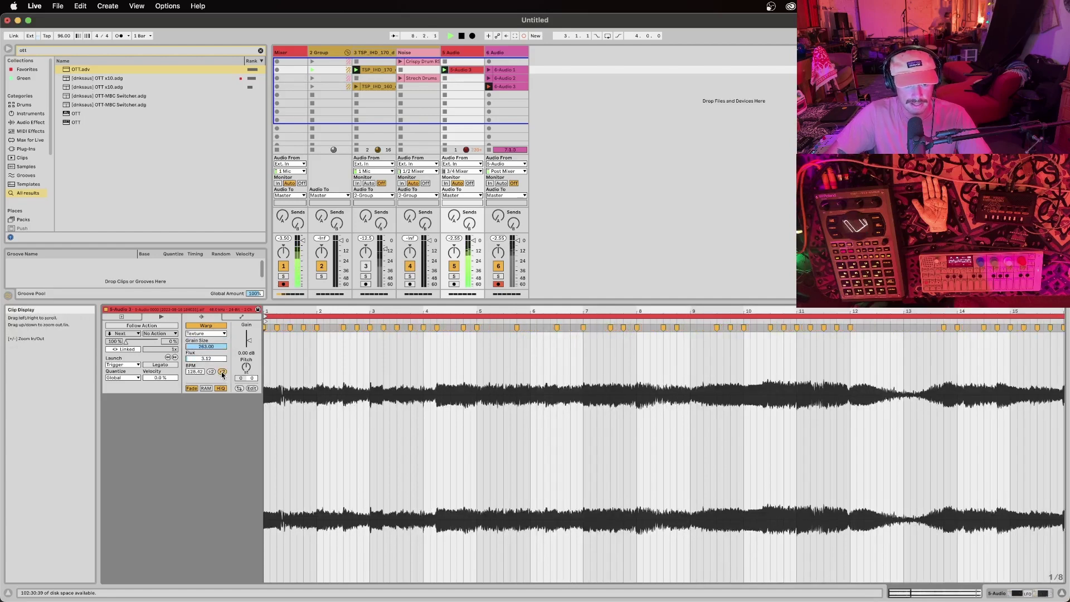
left_click(222, 373)
left_click_drag(206, 346, 206, 356)
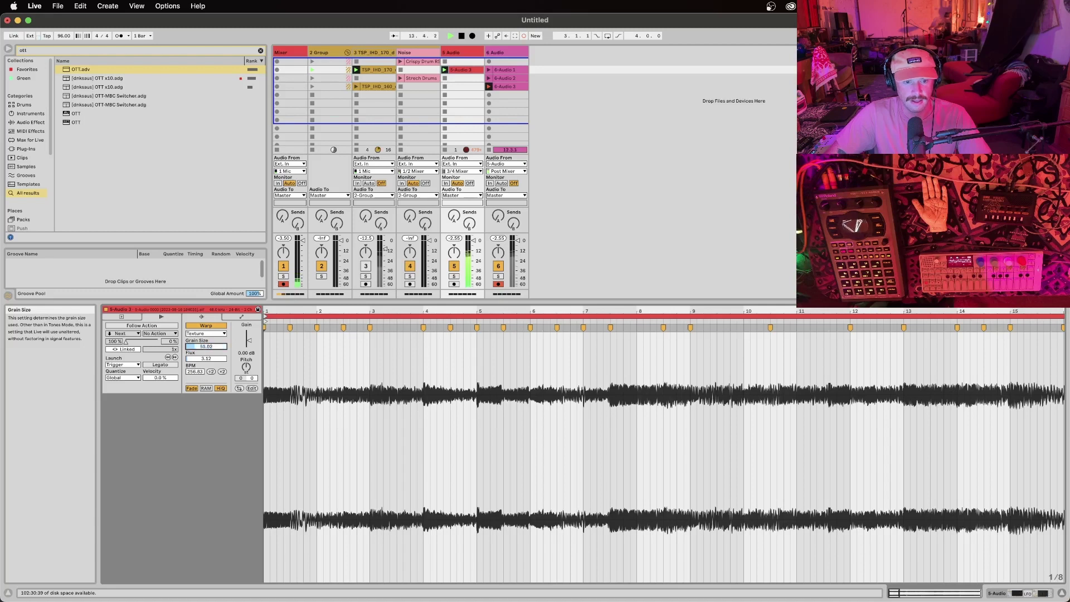
Move the 5 Audio clip and the three 6 Audio takes into the Noise track's fourth to seventh clip slots
left_click(459, 51)
key("shift+Tab")
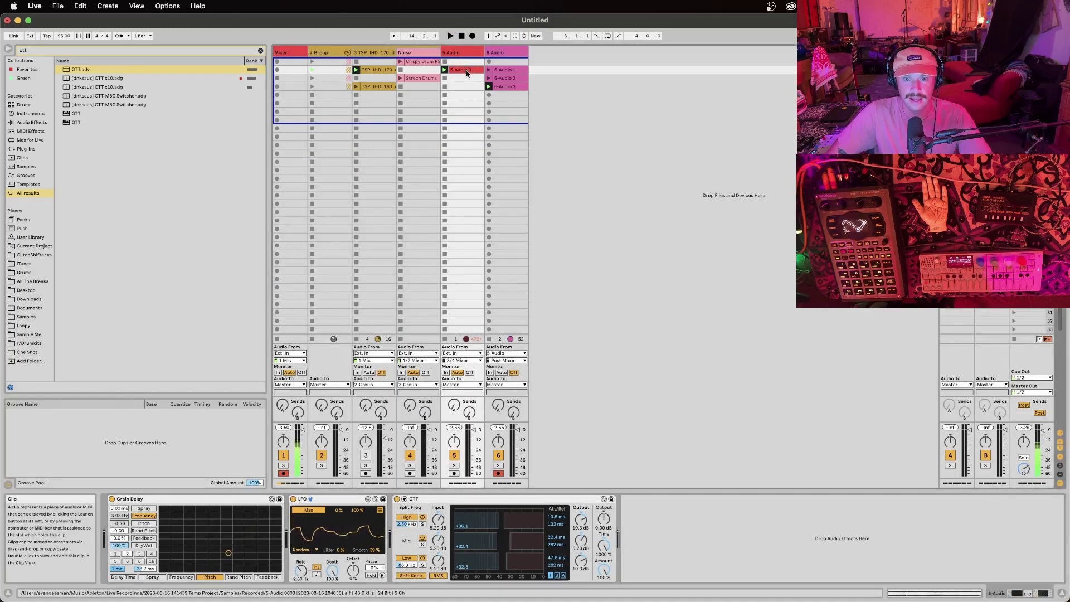
left_click_drag(466, 71, 418, 87)
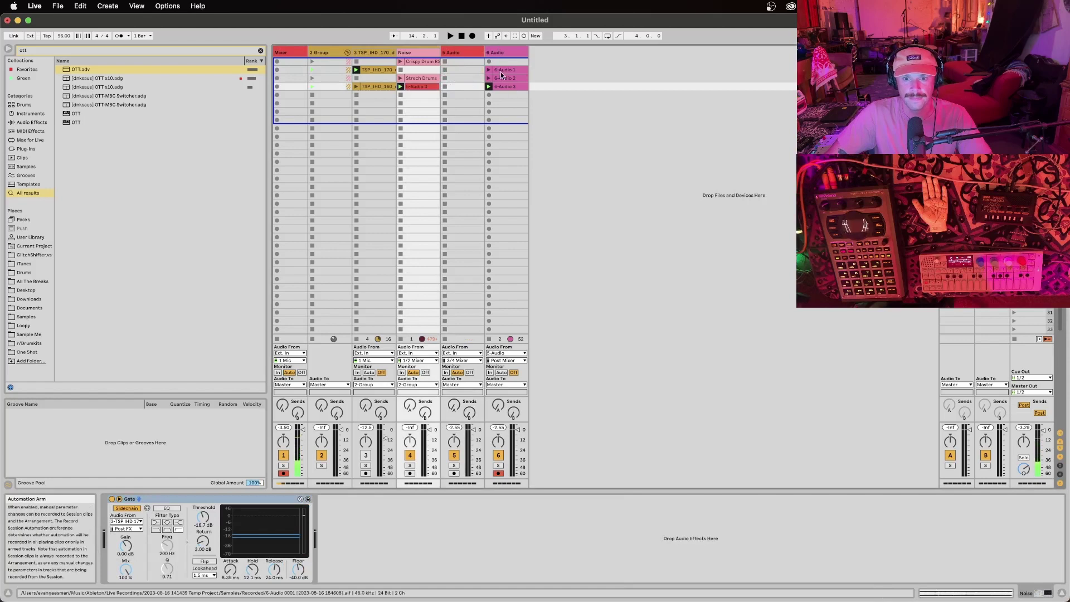
left_click(505, 68)
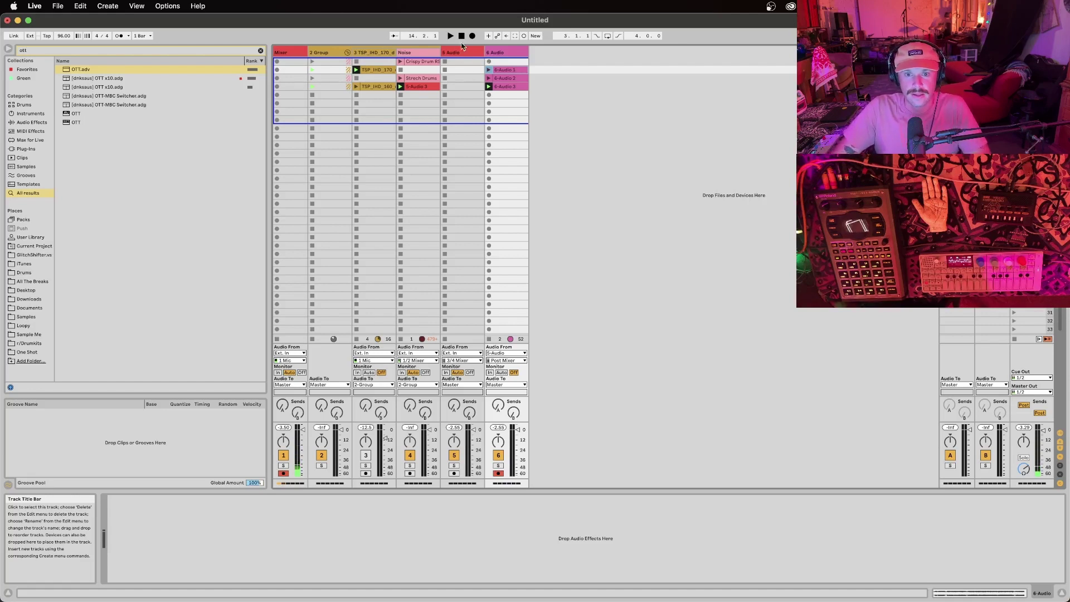
left_click(462, 51)
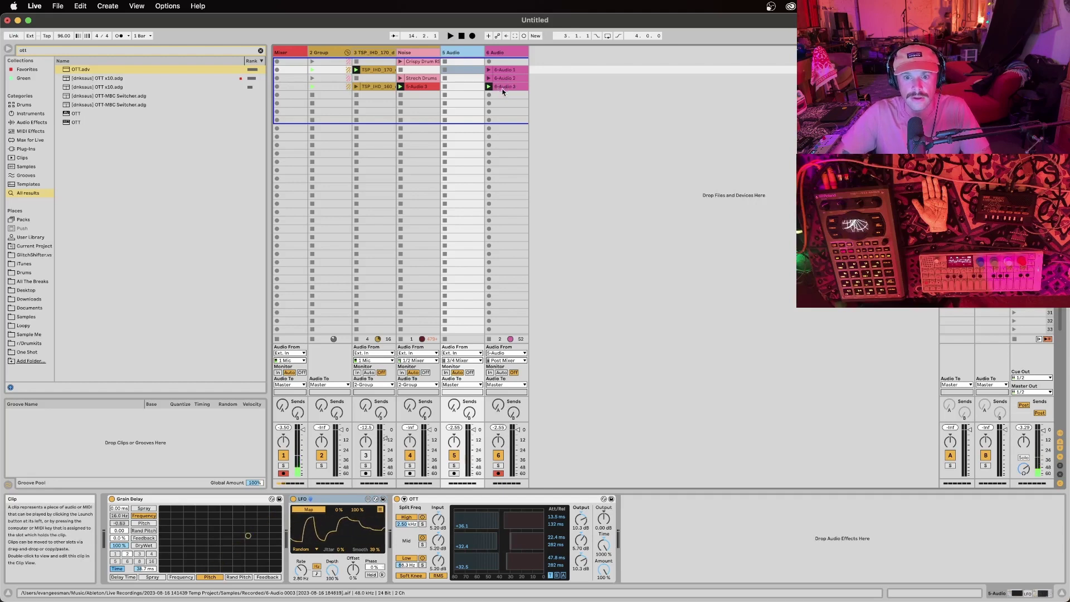
left_click_drag(505, 88, 413, 113)
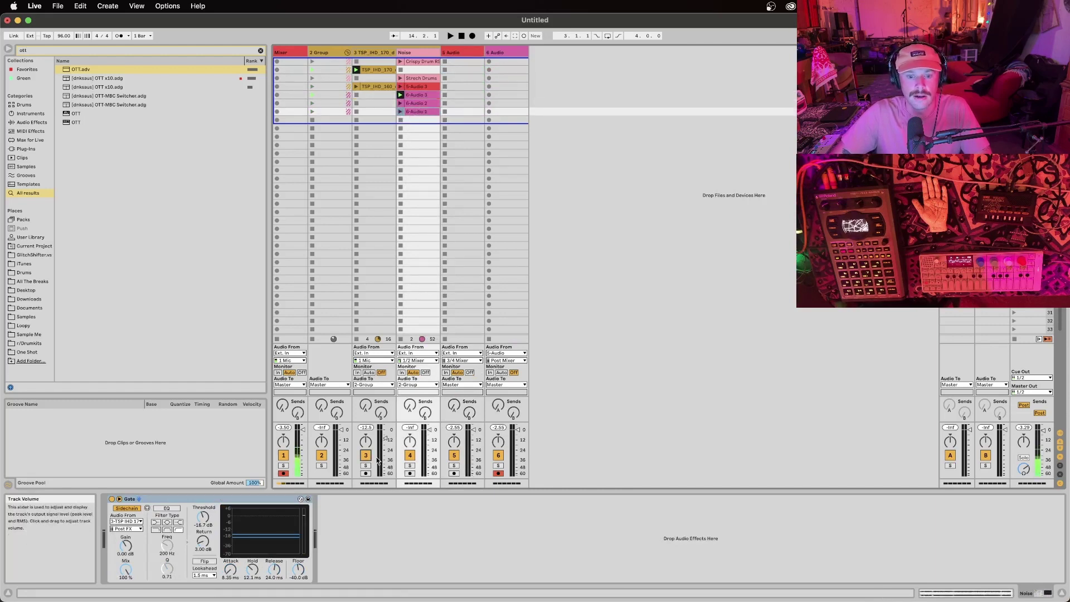
Reactivate the drum break track and set the Noise track's Gate Release to 9.77 ms while auditioning the third 6 Audio take
left_click(365, 455)
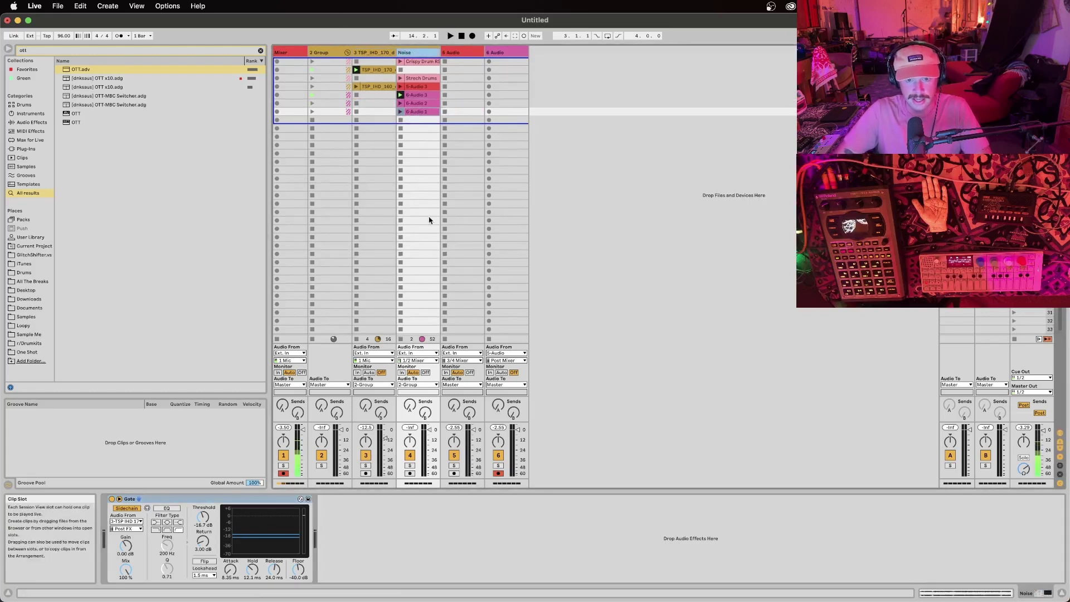
key("space")
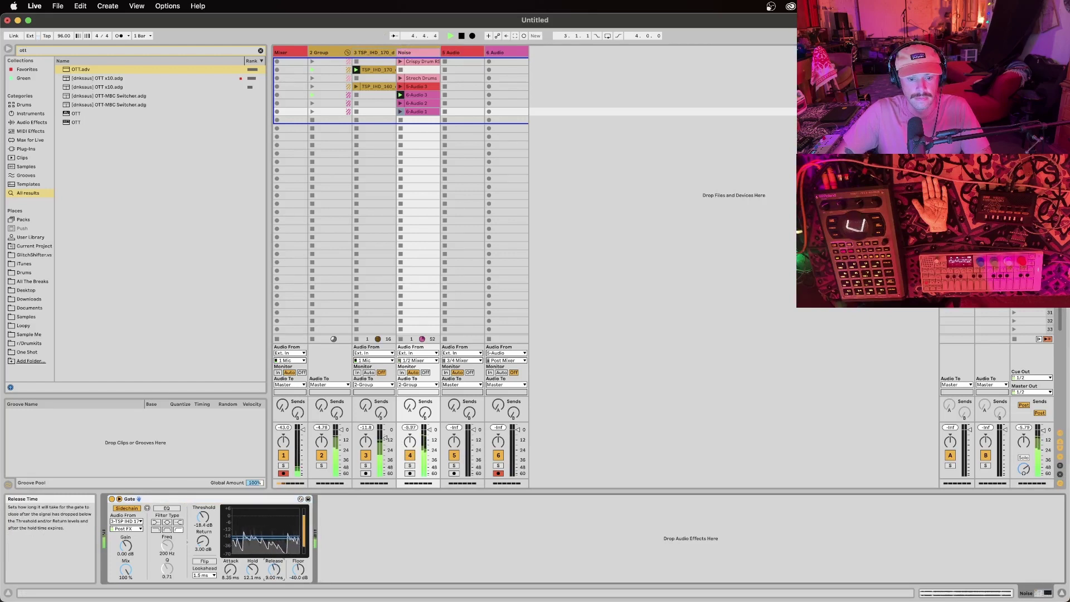
mouse_move(274, 569)
left_mouse_down()
mouse_move(274, 561)
mouse_move(274, 572)
left_mouse_up()
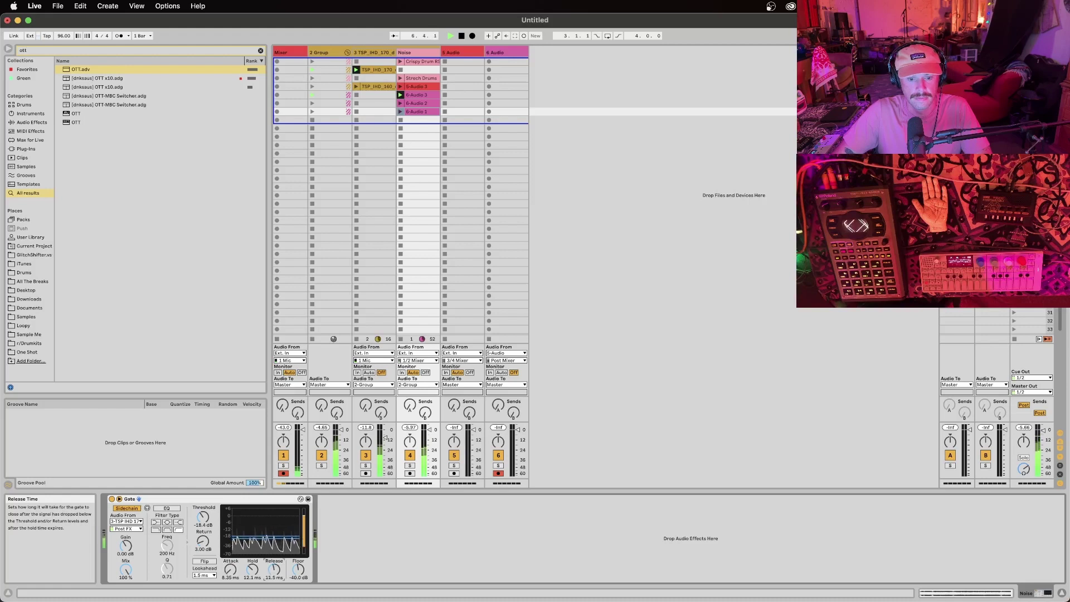
key("space")
Play the second 6 Audio take on the Noise track and set the Gate's Release to 12.6 ms
left_click(400, 103)
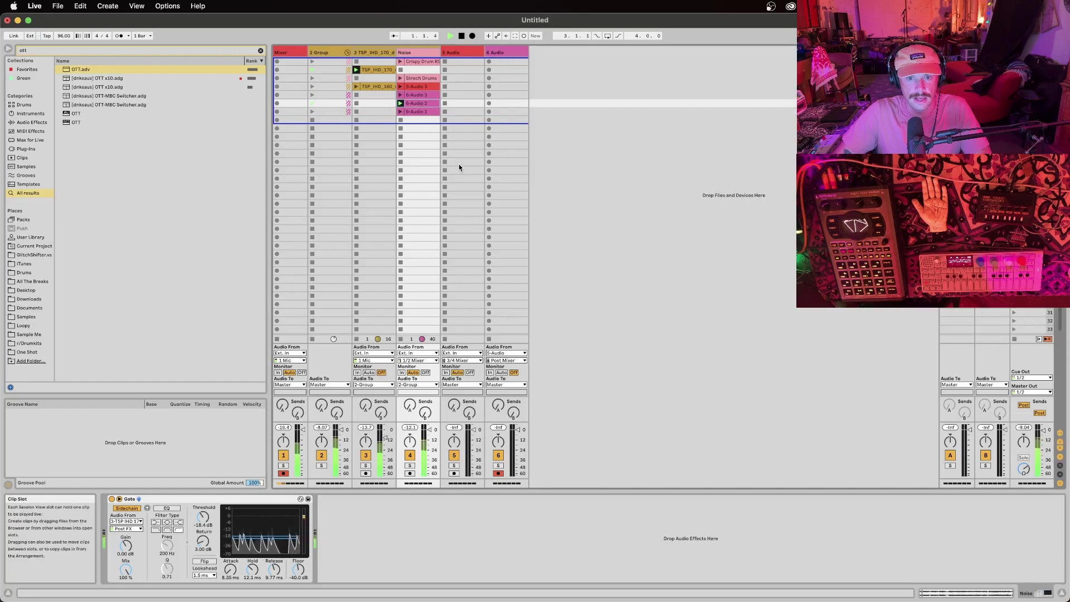
double_click(415, 103)
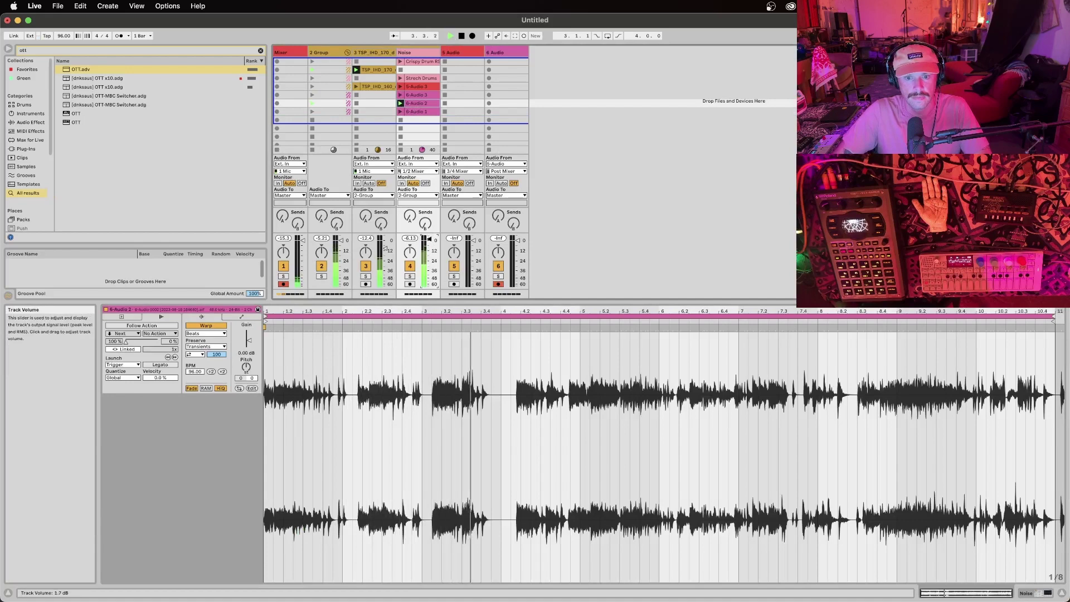
left_click(417, 52)
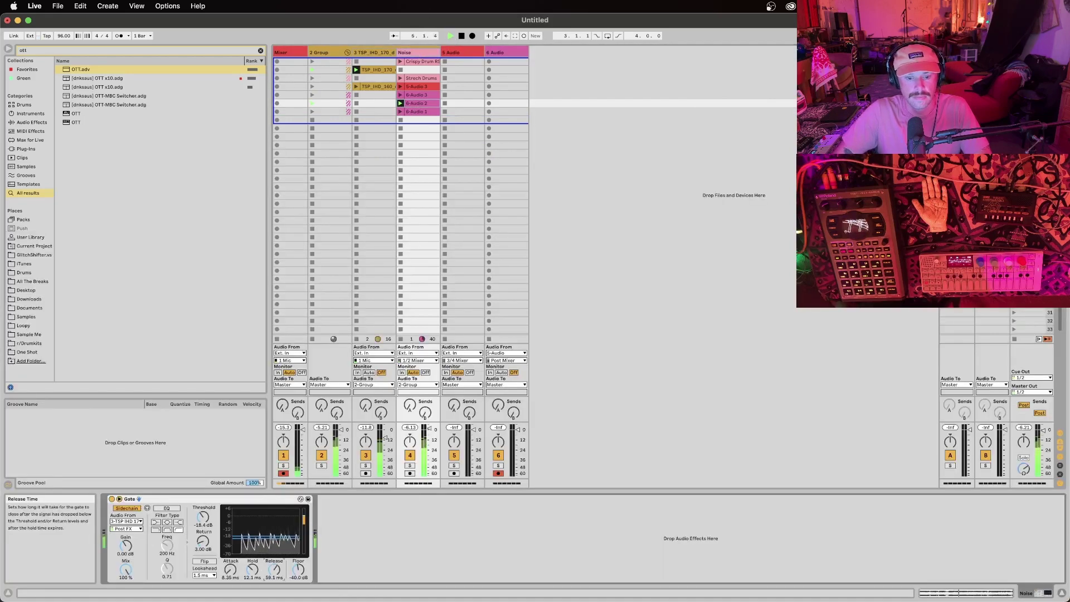
mouse_move(274, 569)
left_mouse_down()
mouse_move(274, 585)
mouse_move(274, 560)
mouse_move(274, 574)
left_mouse_up()
key("space")
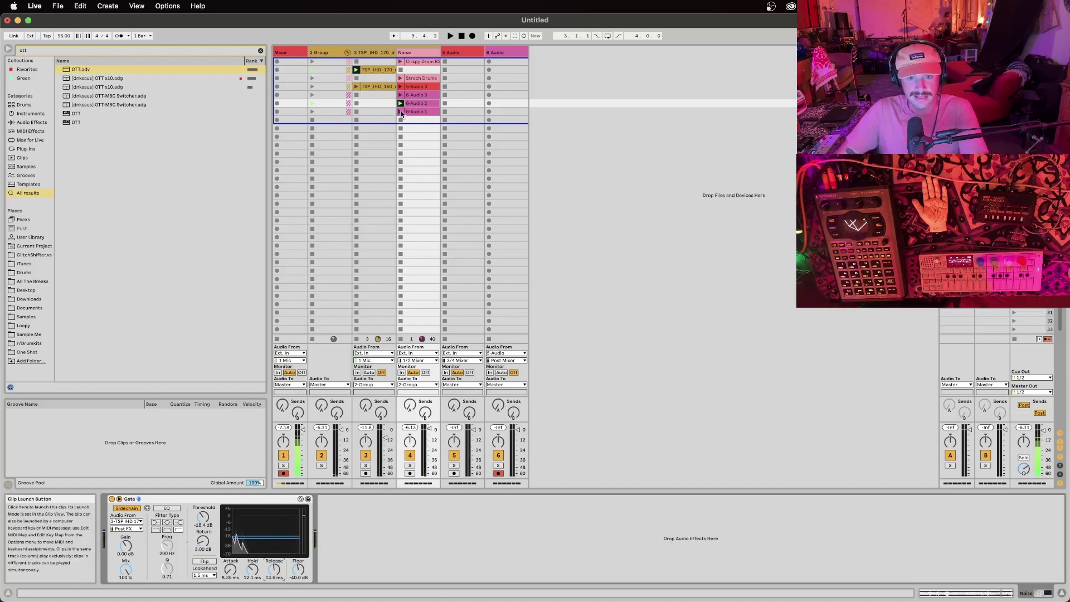
Play the first 6 Audio take and set the Noise track's Gate to a -21.2 dB Threshold and 9.00 ms Release
left_click(402, 114)
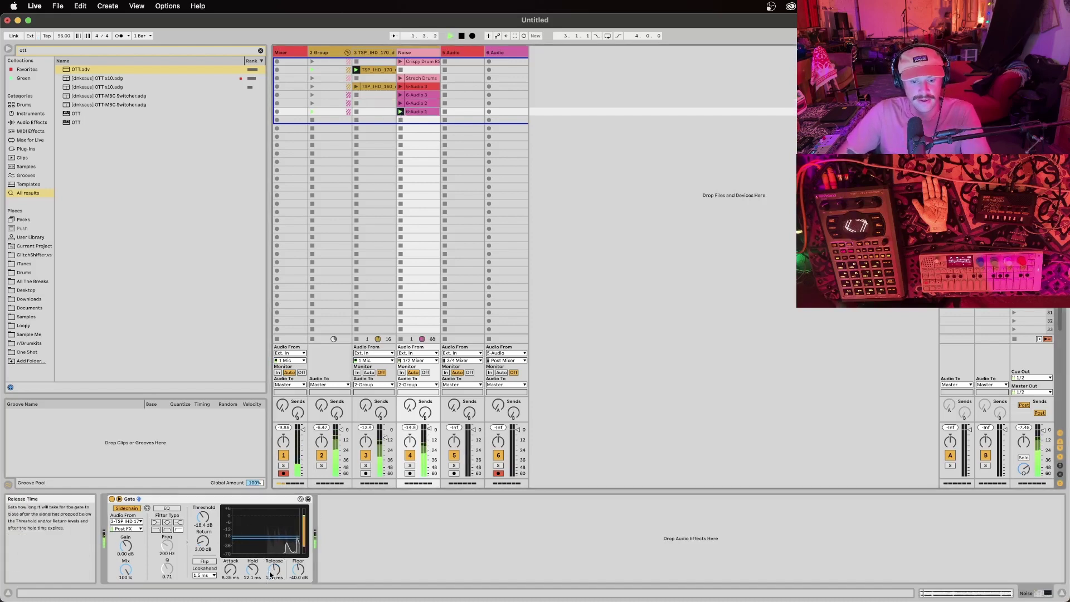
left_click_drag(272, 574, 271, 568)
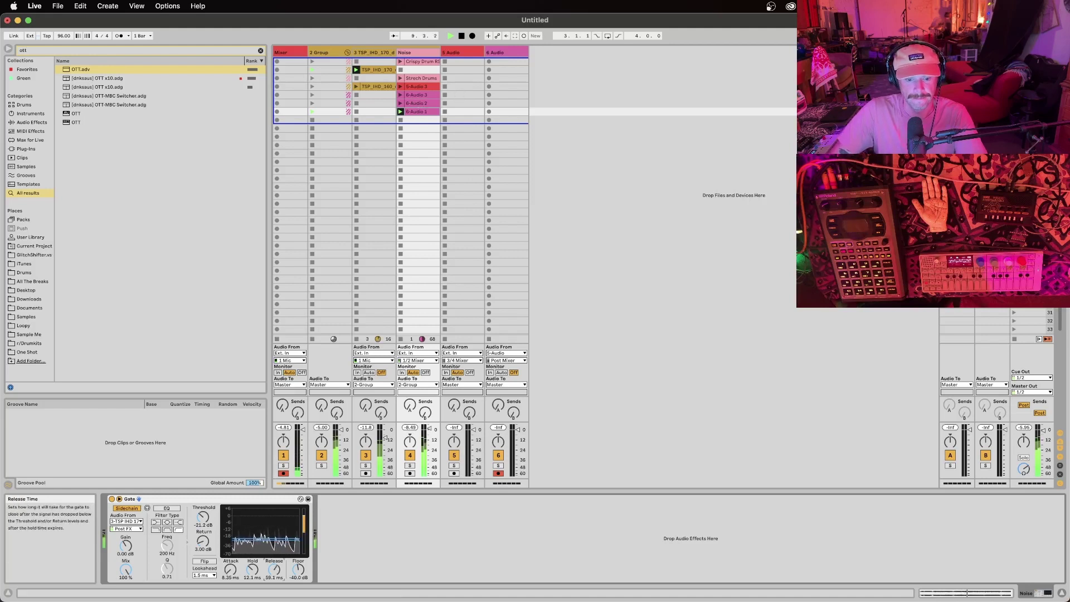
left_click_drag(275, 569, 274, 572)
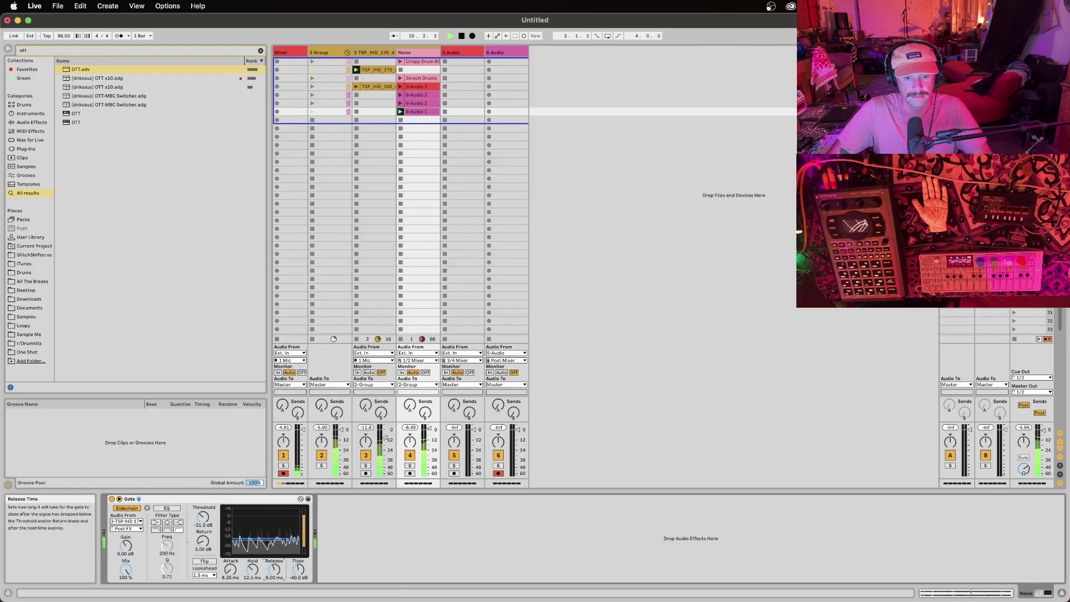
key("space")
left_click(504, 111)
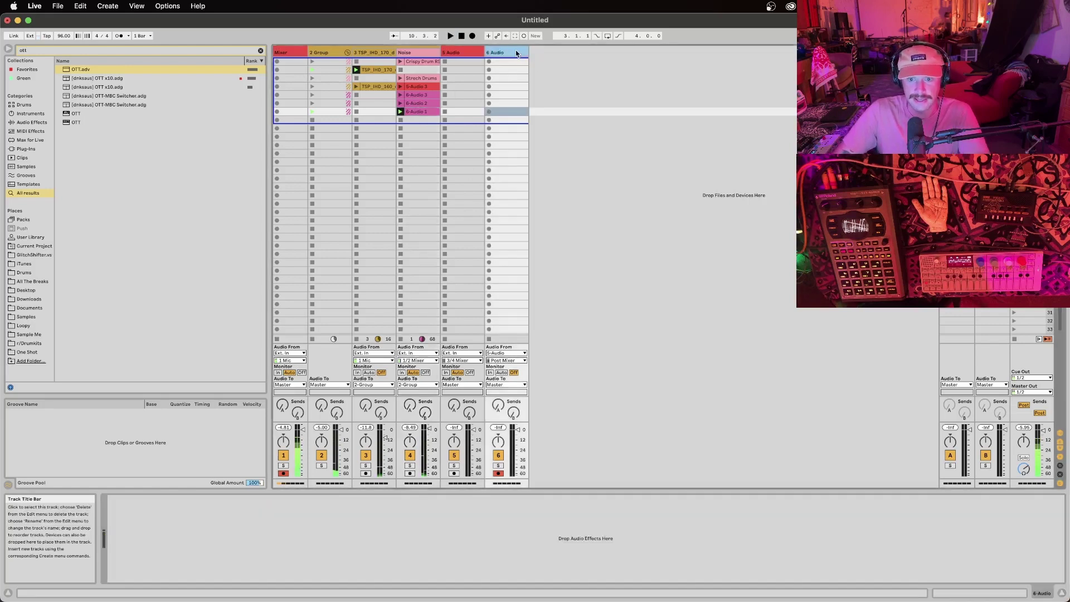
left_click(518, 354)
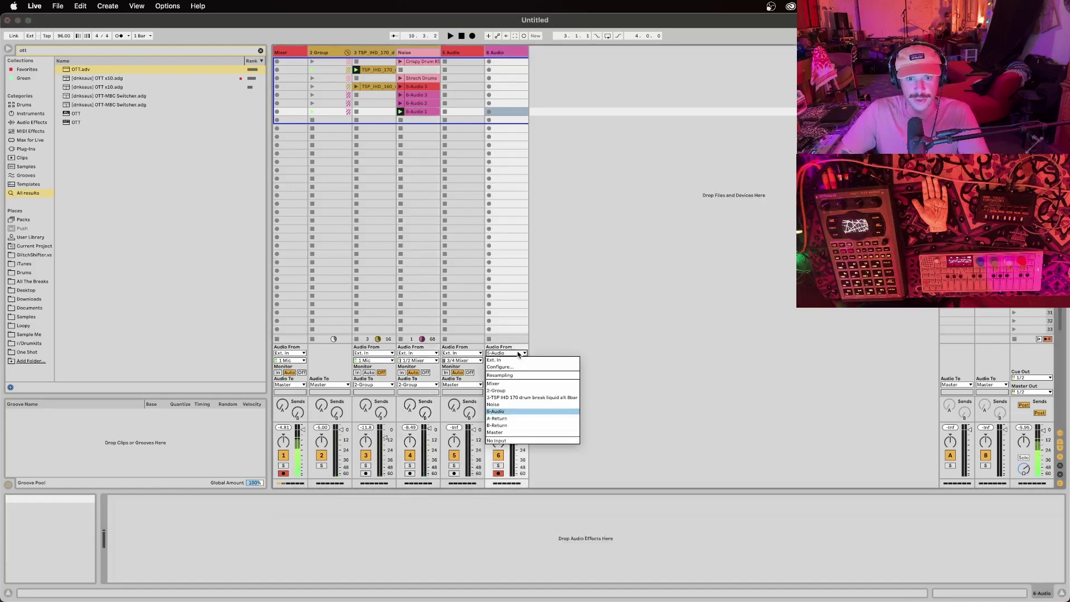
left_click(640, 273)
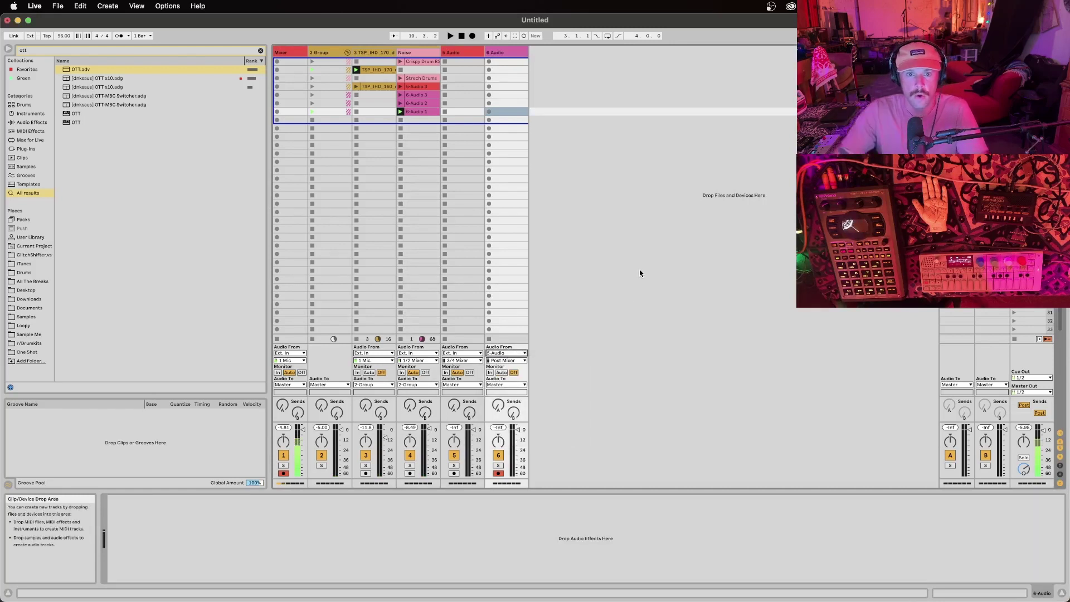
Delete the TSP_IHD_170 drum break track from the group
left_click(381, 54)
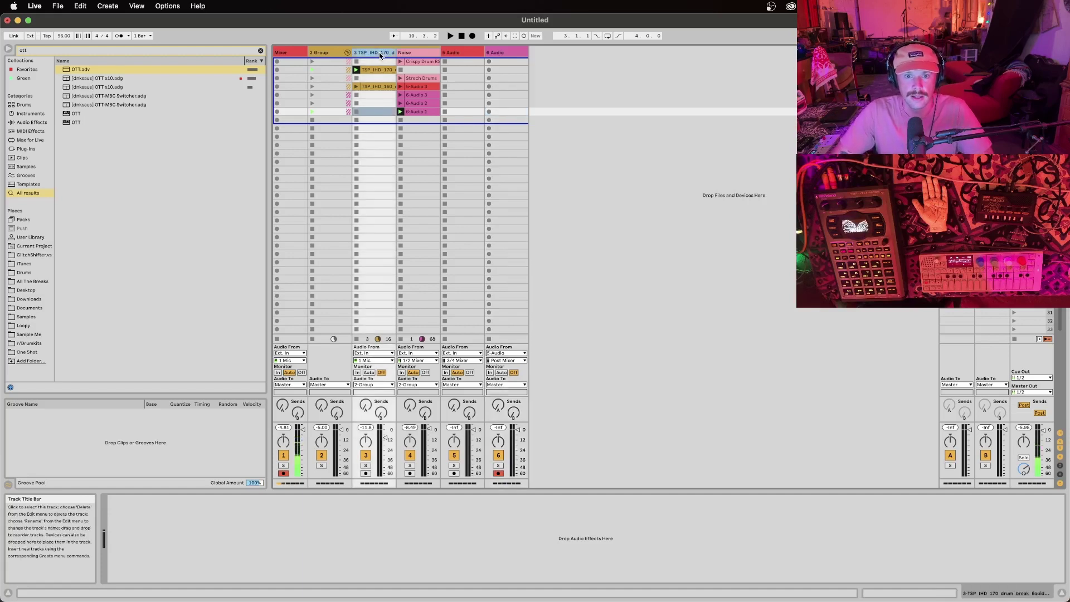
right_click(381, 55)
left_click(403, 78)
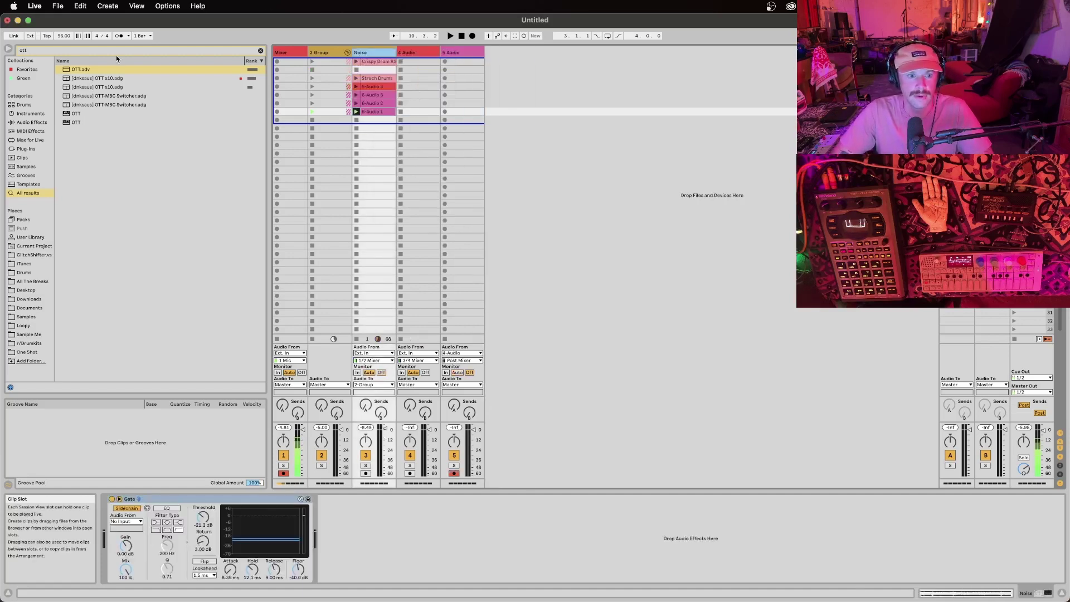
Load the 808 Core Kit onto a new MIDI track and place it in the group just before the Noise track
left_click(24, 104)
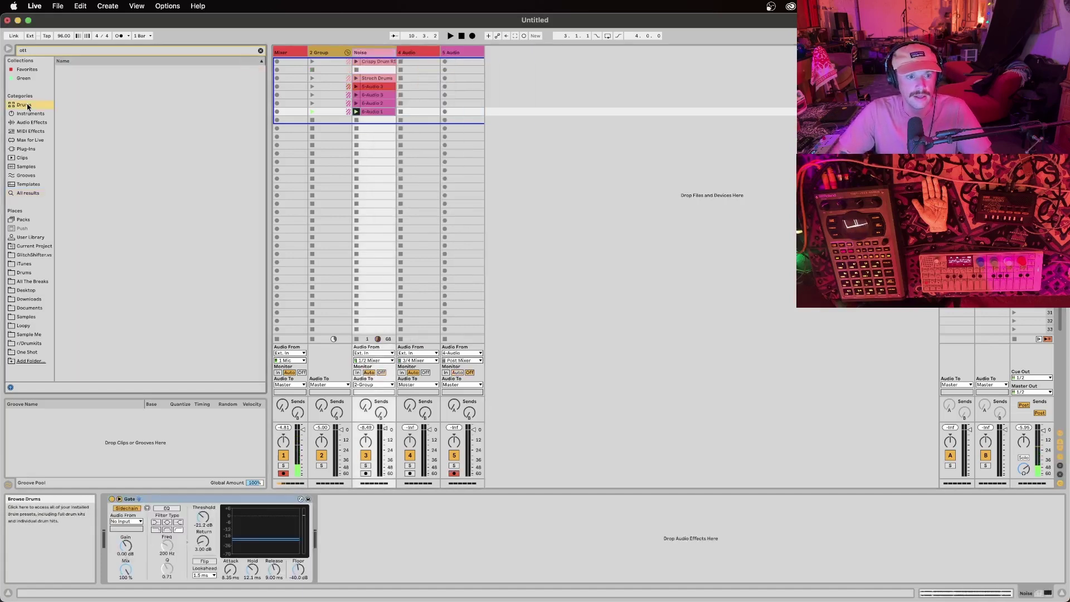
left_click(259, 51)
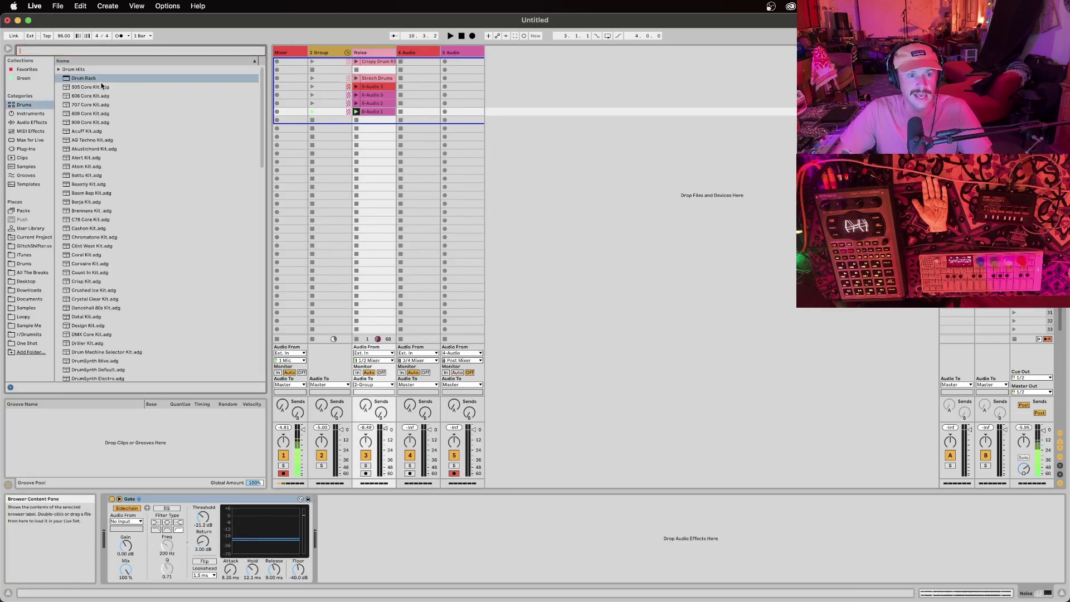
left_click_drag(85, 114, 563, 79)
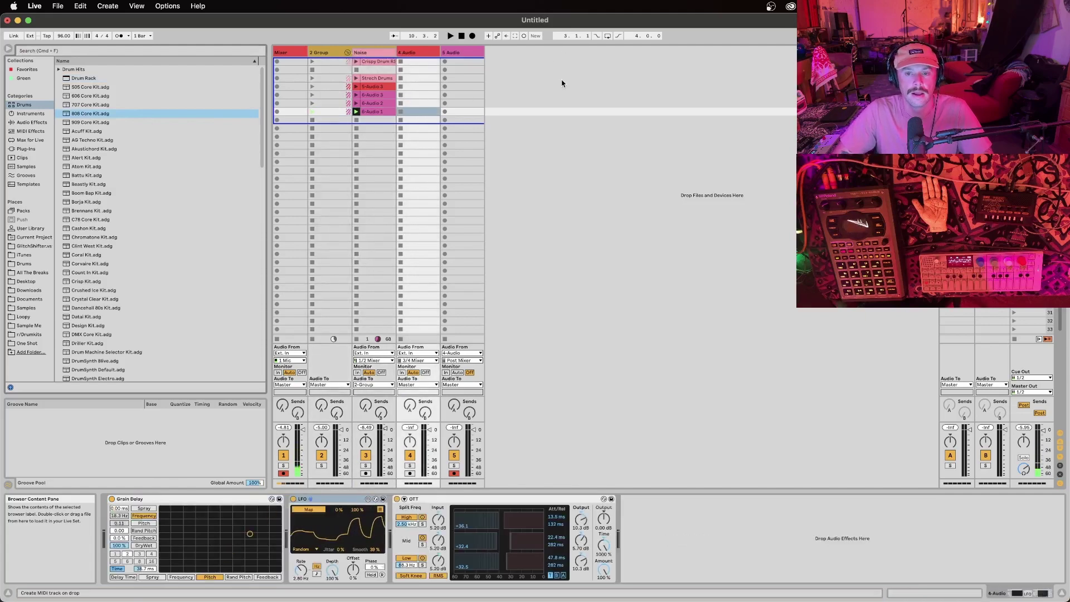
left_click_drag(501, 52, 354, 56)
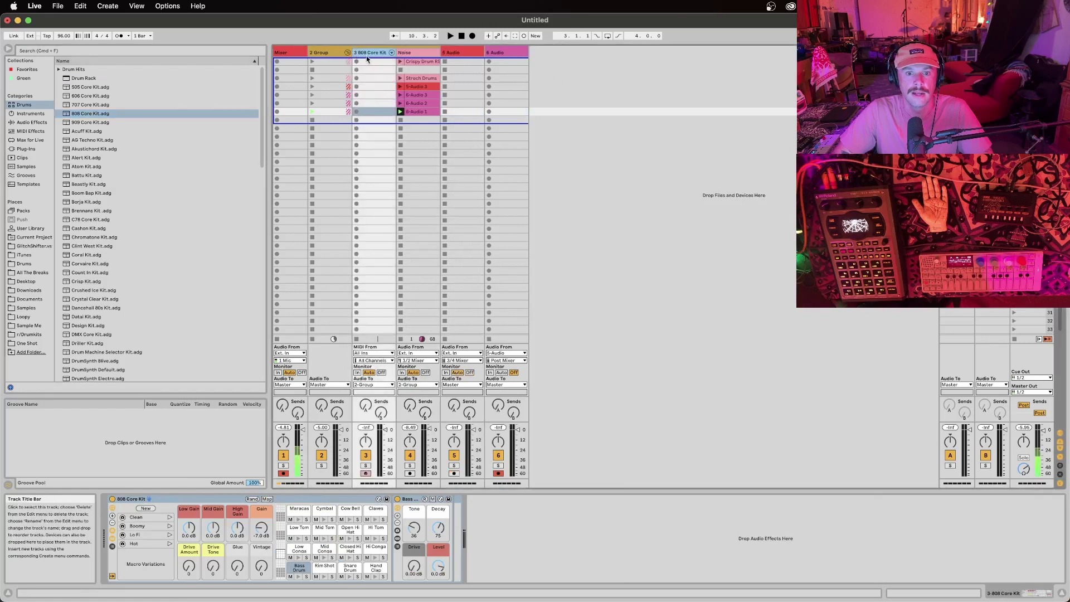
Set the sidechain source of the Noise track's Gate to 3-808 Core Kit
left_click(409, 53)
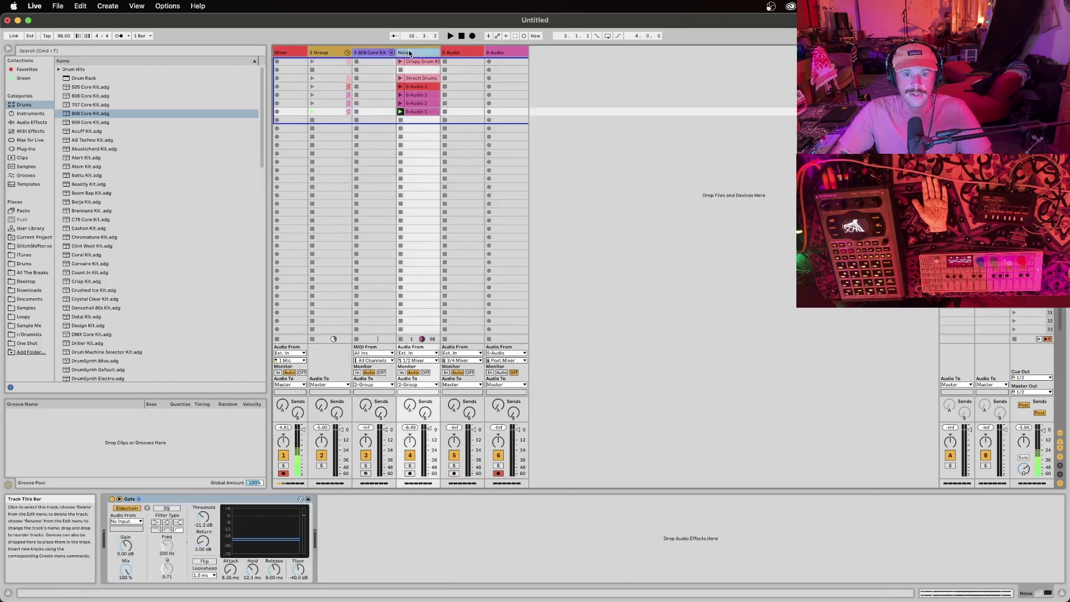
left_click(138, 522)
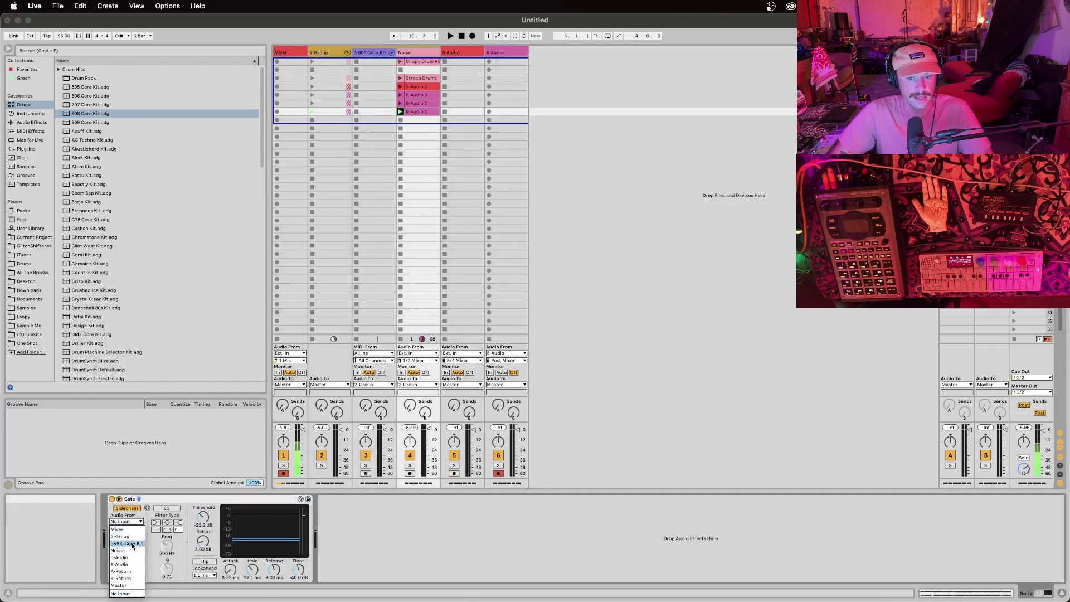
left_click(132, 545)
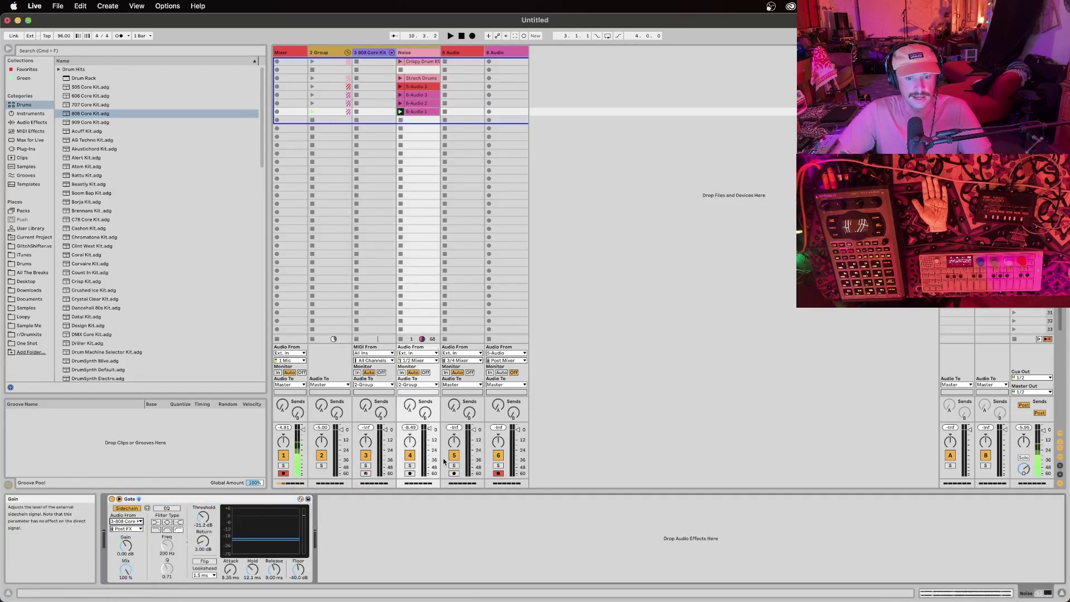
Arm the 808 Core Kit track and create a clip in its seventh slot with Bass Drum notes at 1.1.1, 1.2.1, 1.2.3, 1.4.1 and 1.4.4
left_click(366, 473)
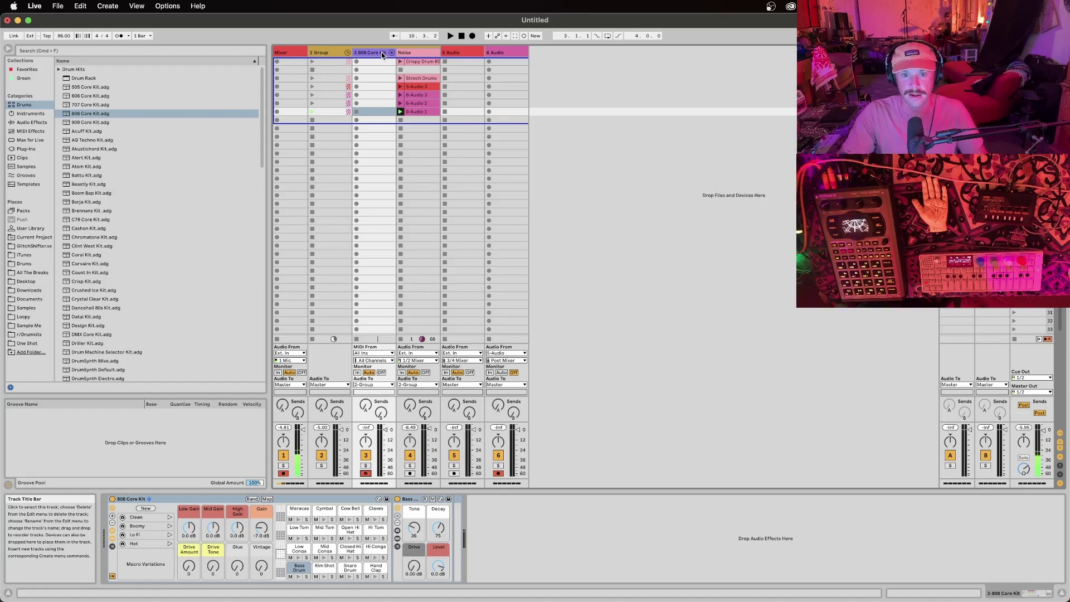
double_click(369, 112)
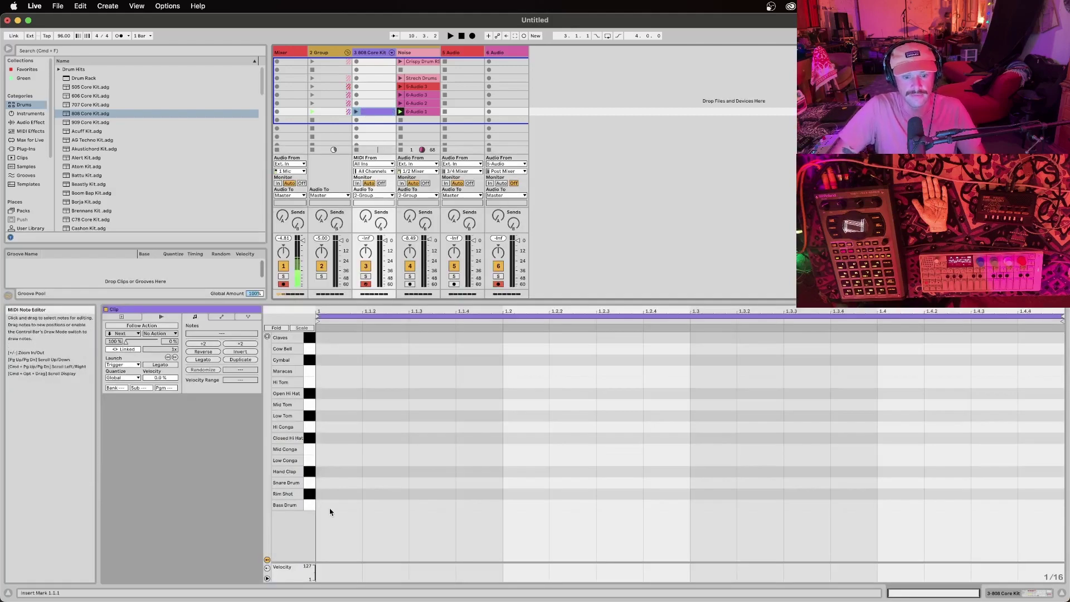
double_click(331, 505)
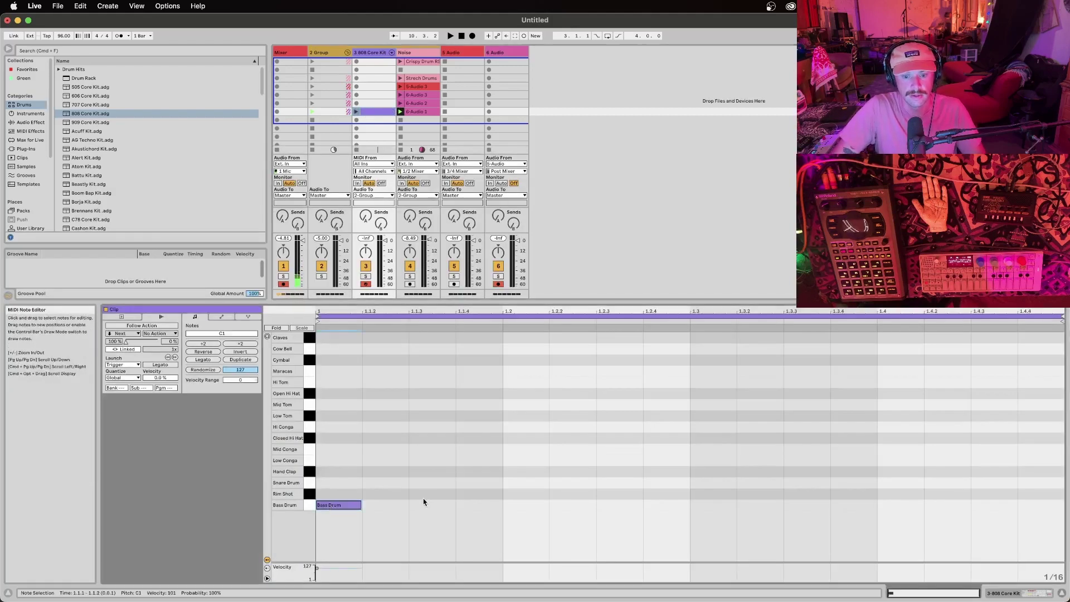
double_click(516, 509)
double_click(608, 506)
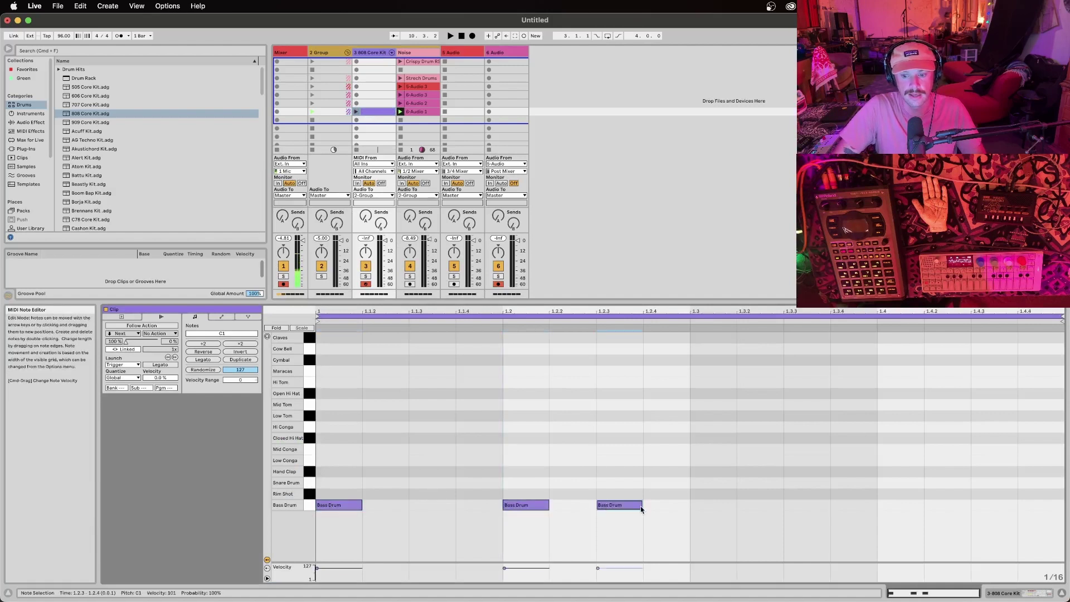
double_click(887, 506)
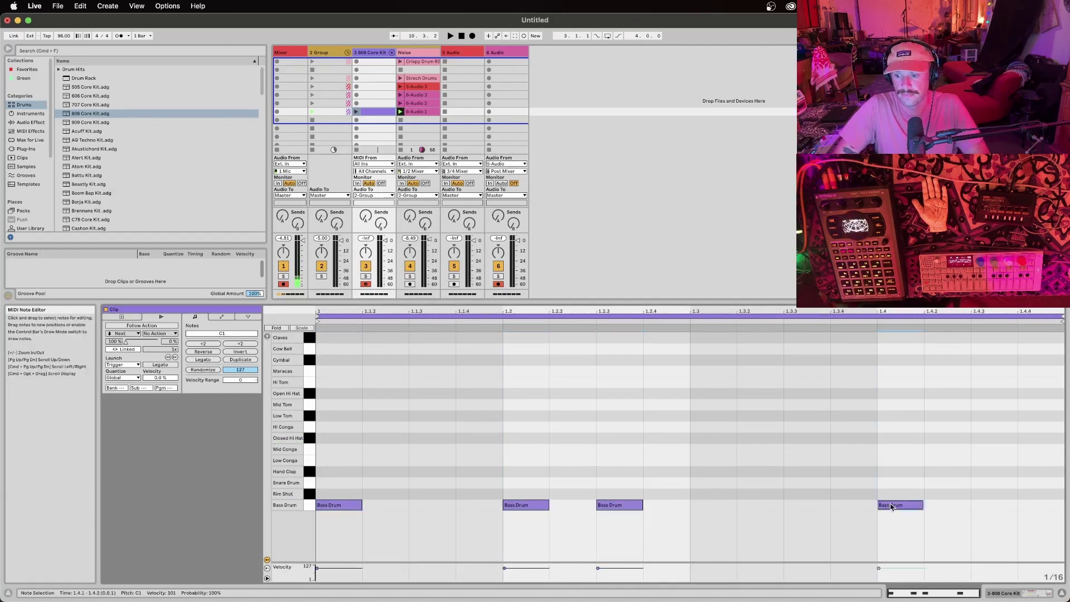
double_click(1048, 505)
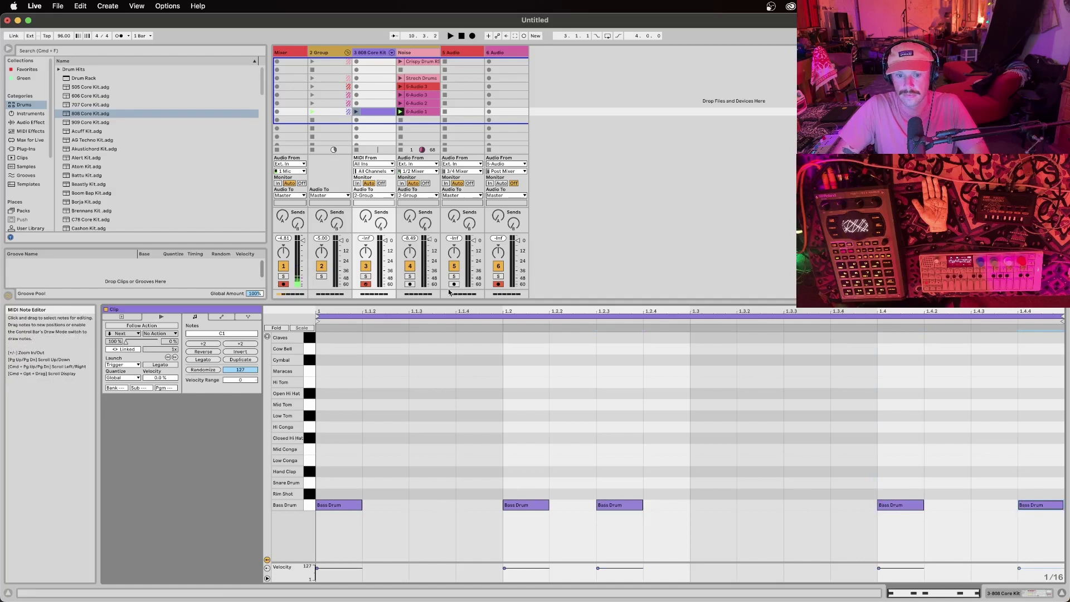
Launch the 808 Core Kit clip and set the Noise track's Gate to a 4.68 ms release and -18.8 dB threshold
left_click(357, 112)
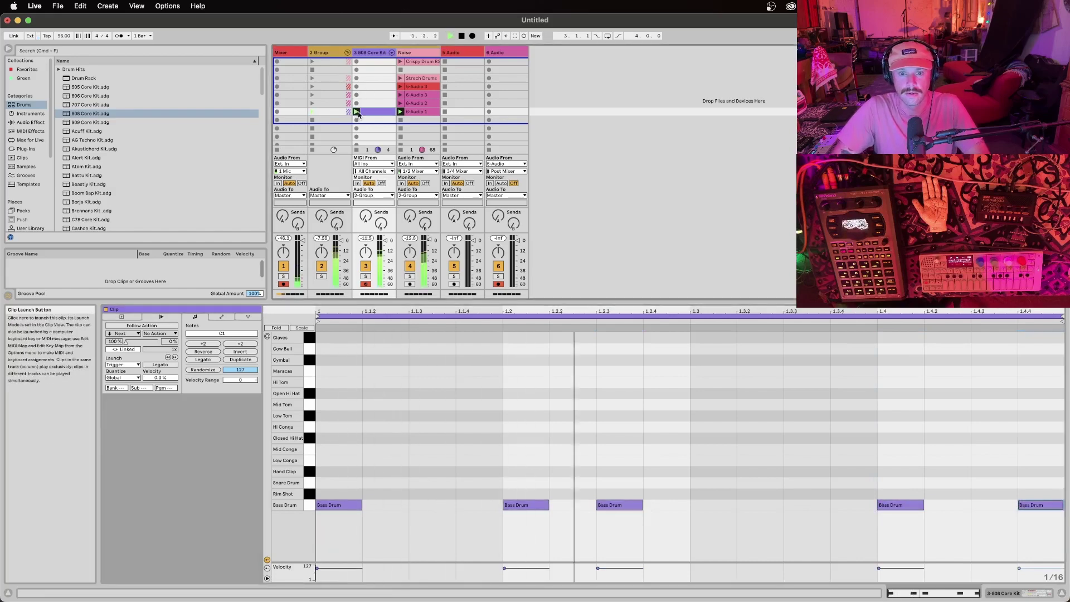
left_click(414, 56)
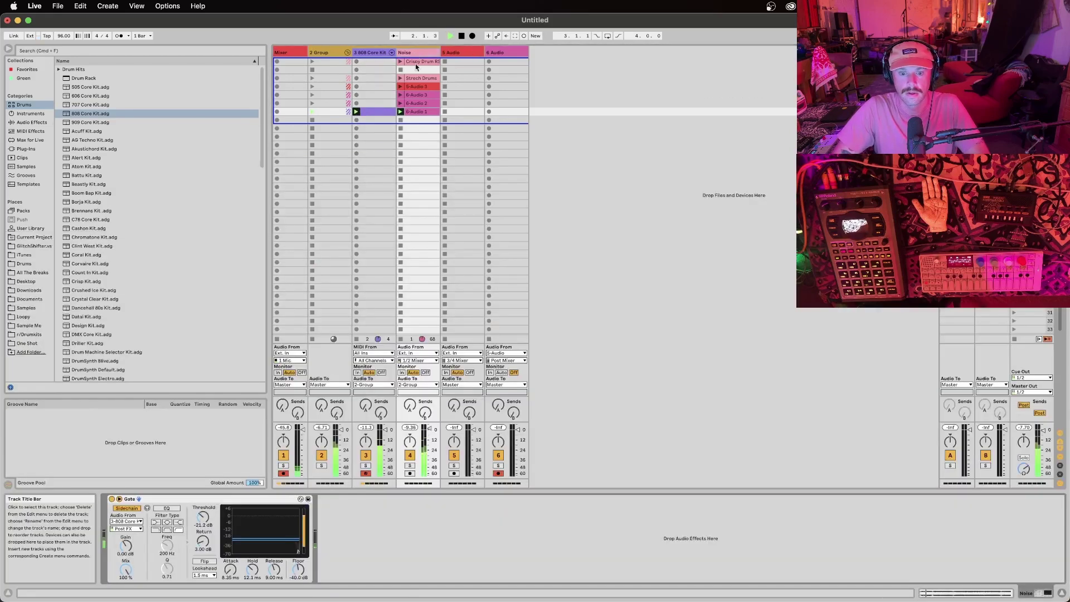
left_click_drag(281, 572, 281, 585)
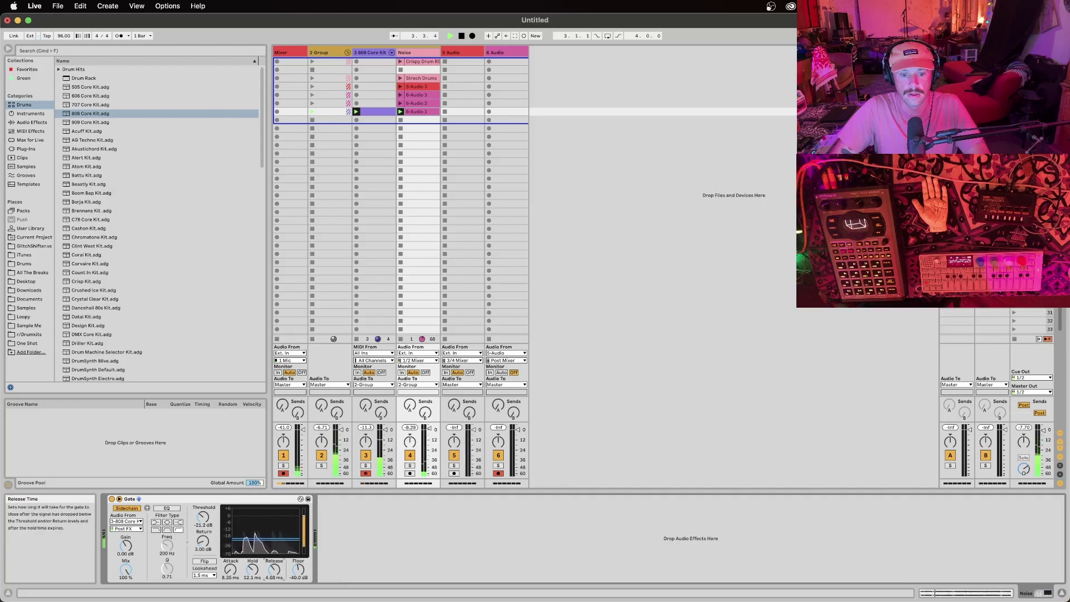
left_click_drag(276, 538, 275, 534)
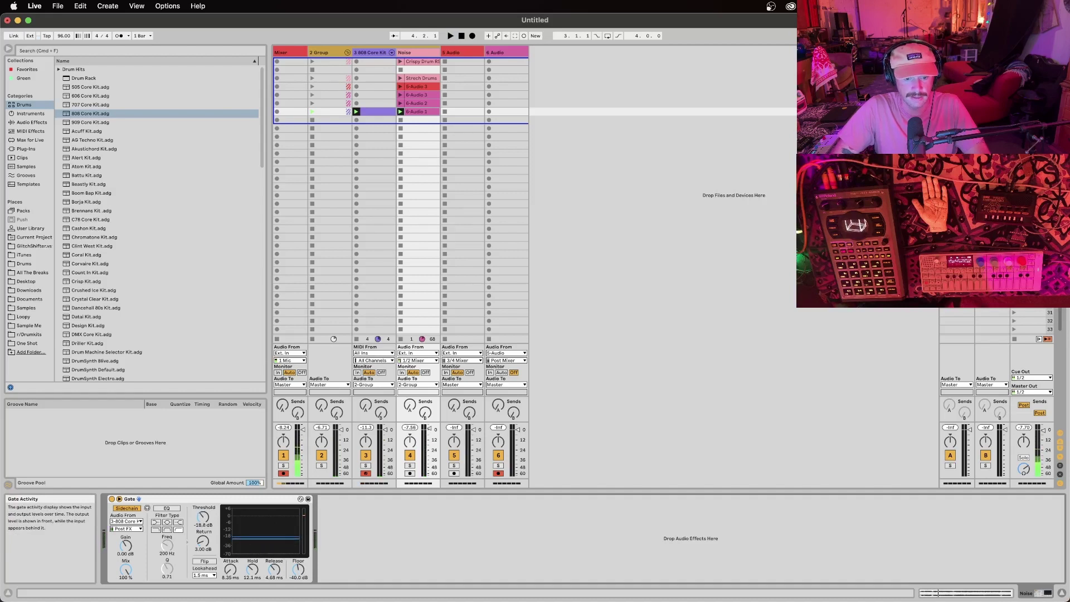
Restart playback and set the tapping point of the Gate's sidechain source to Pre FX
key("space")
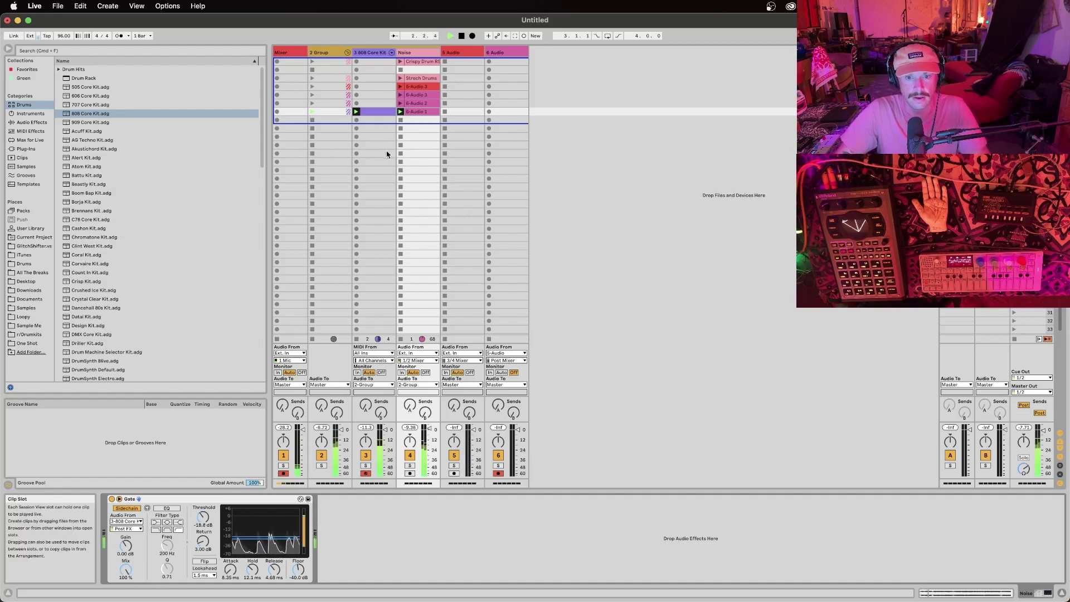
left_click(127, 528)
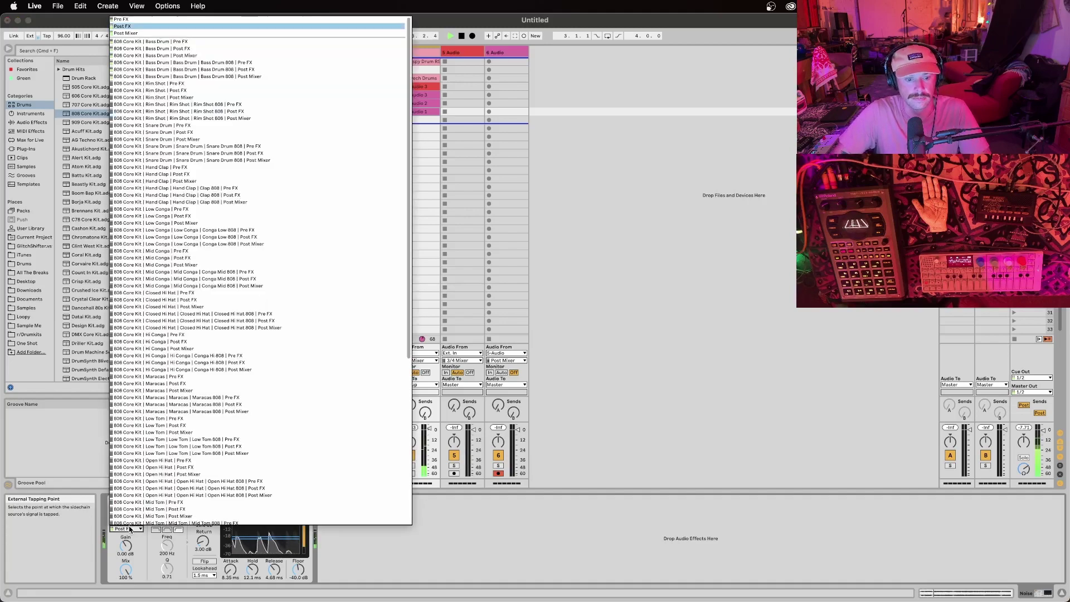
left_click(121, 19)
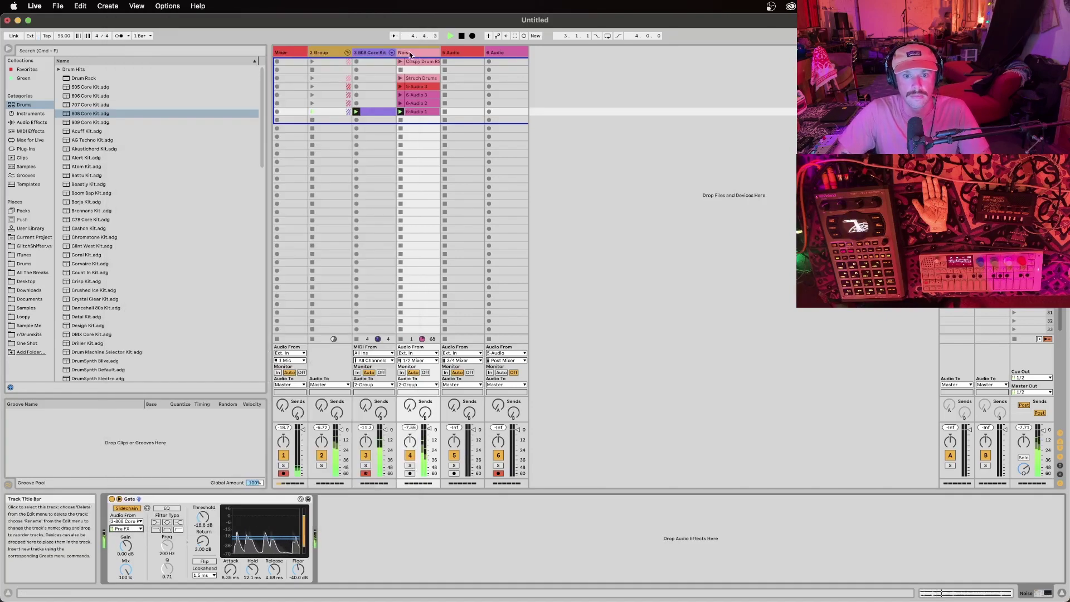
Add a Rim Shot note at 1.1.3 in the 808 Core Kit clip and set the note grid to 1/32
double_click(373, 110)
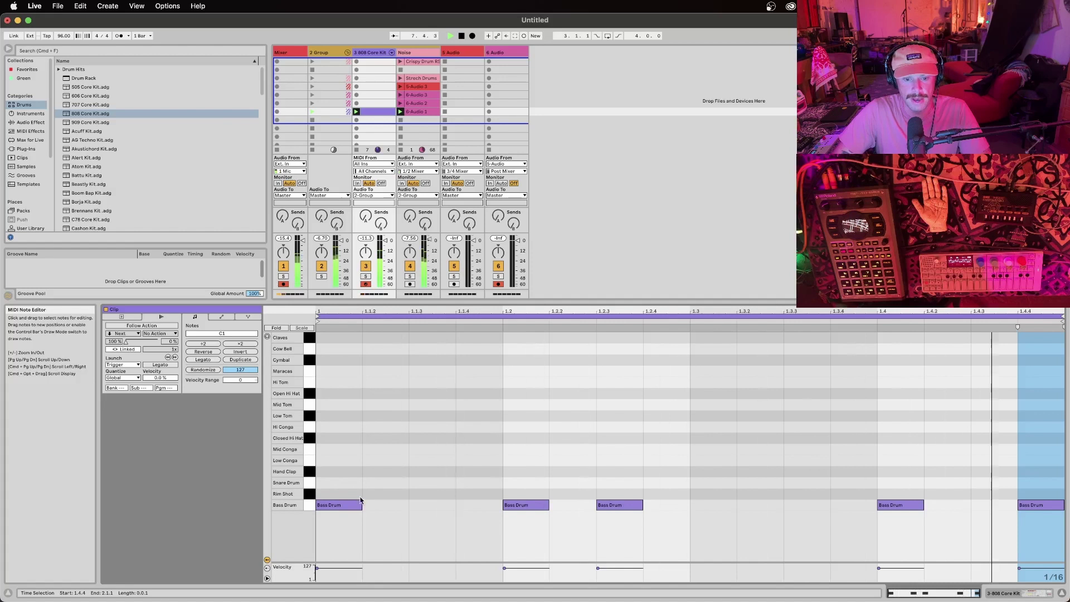
double_click(419, 495)
right_click(492, 472)
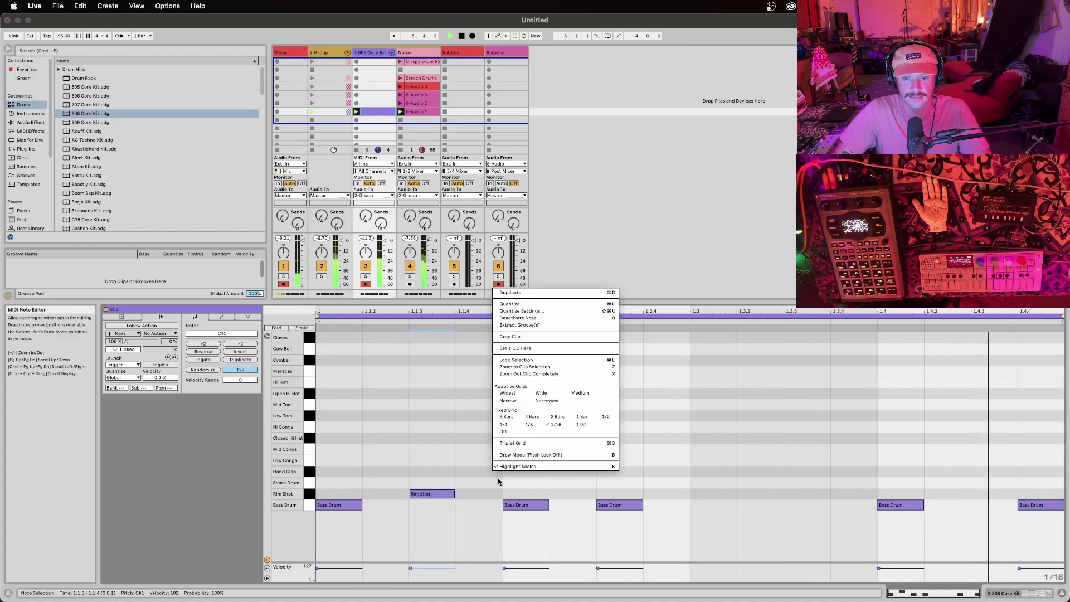
left_click(577, 419)
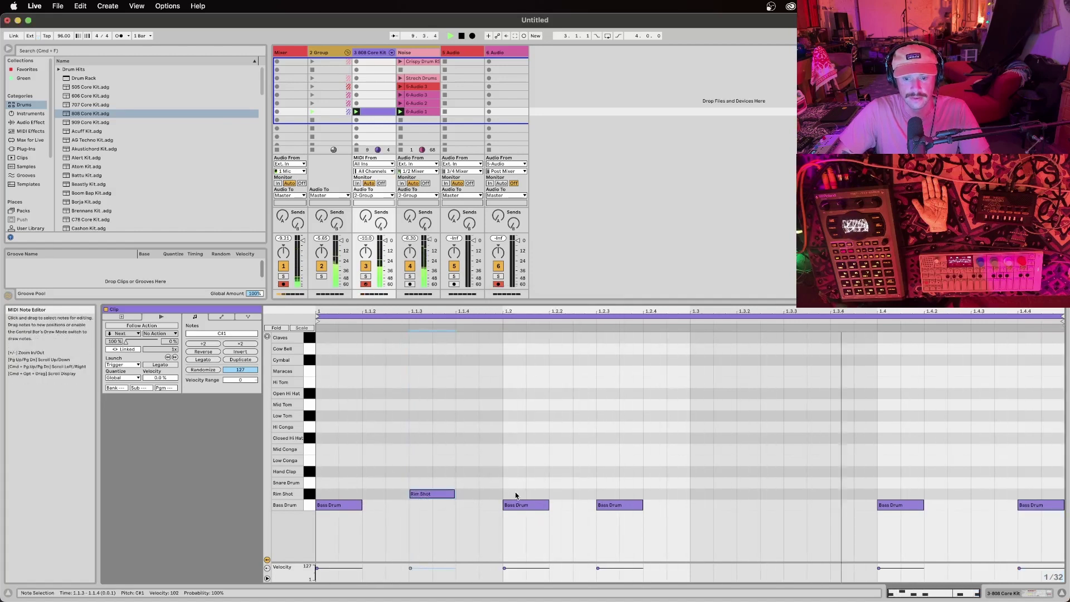
Add 1/32 Rim Shot notes: three in a row from 1.2.1, and one on every sixteenth from 1.2.3 to 1.3.4
double_click(538, 494)
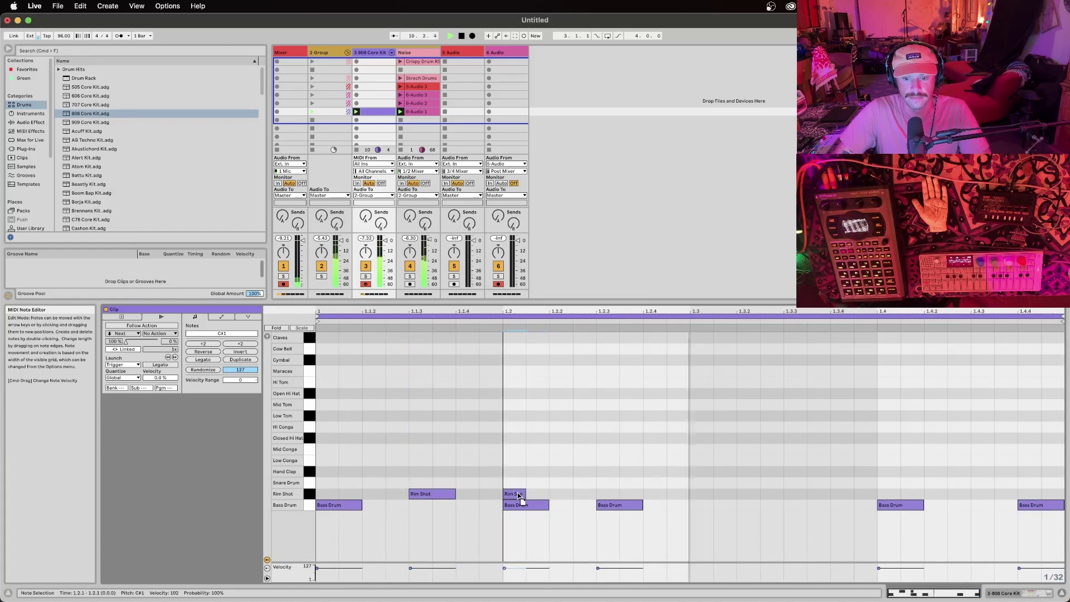
double_click(514, 494)
double_click(561, 494)
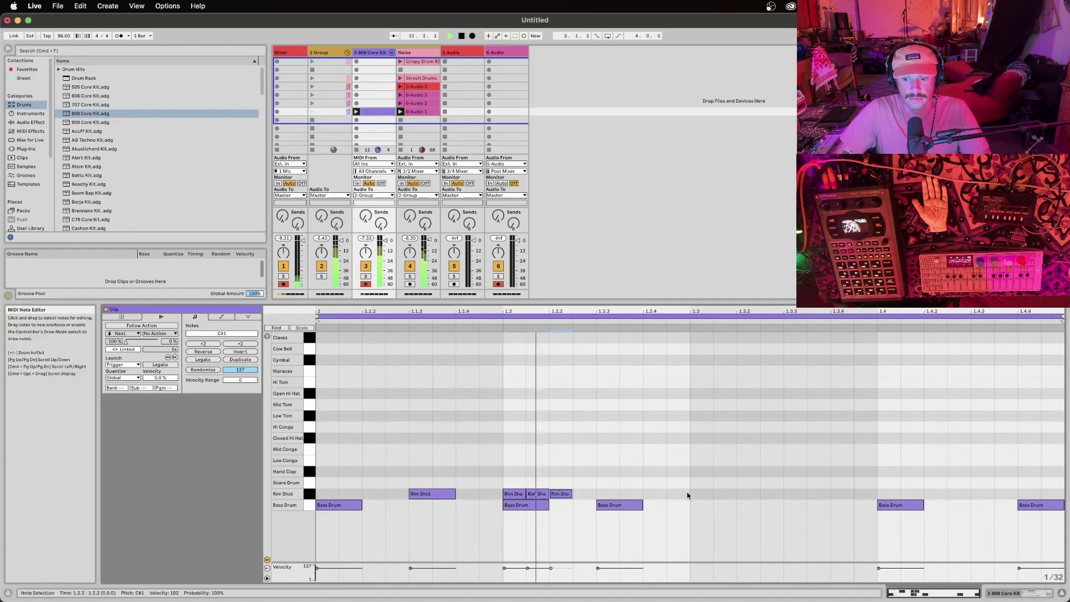
left_click(624, 495)
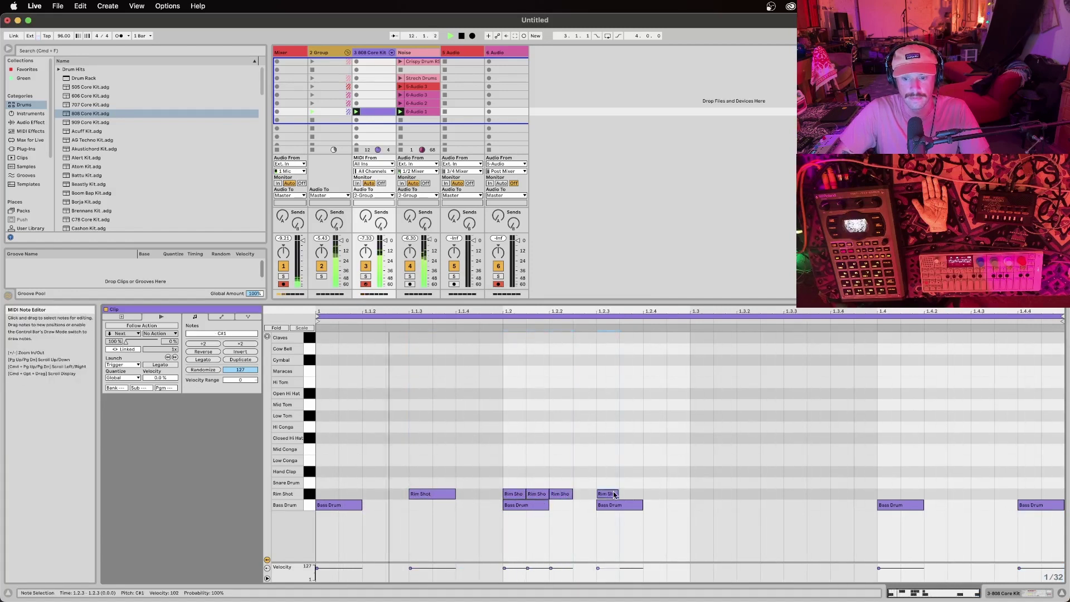
double_click(607, 495)
double_click(655, 495)
double_click(696, 494)
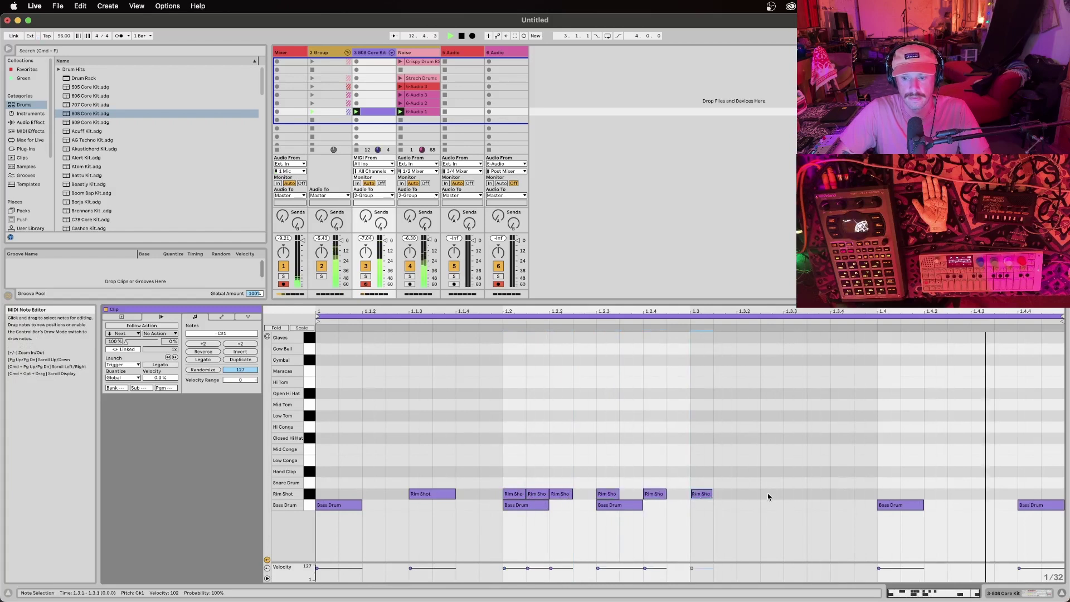
double_click(749, 494)
double_click(796, 494)
double_click(841, 495)
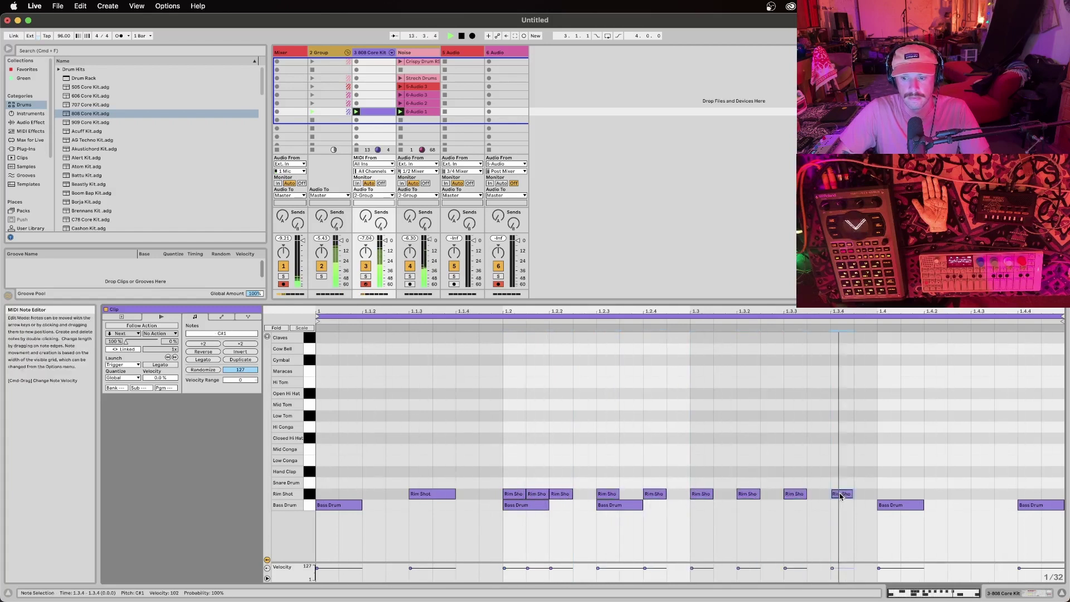
Set the Noise track's Gate threshold to -25.2 dB and its return to 4.95 dB
left_click(379, 54)
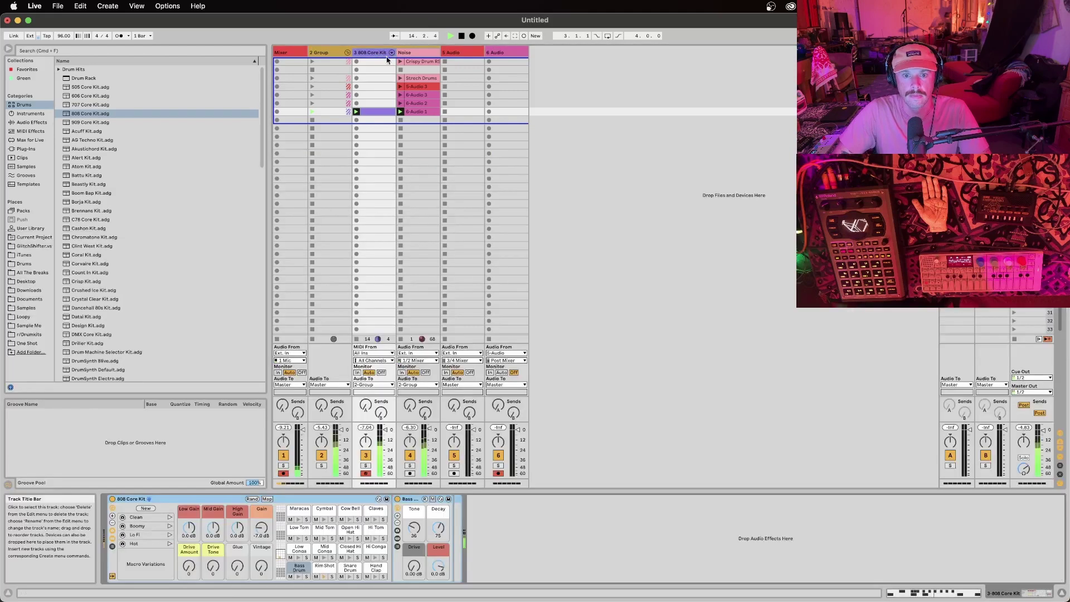
left_click(413, 54)
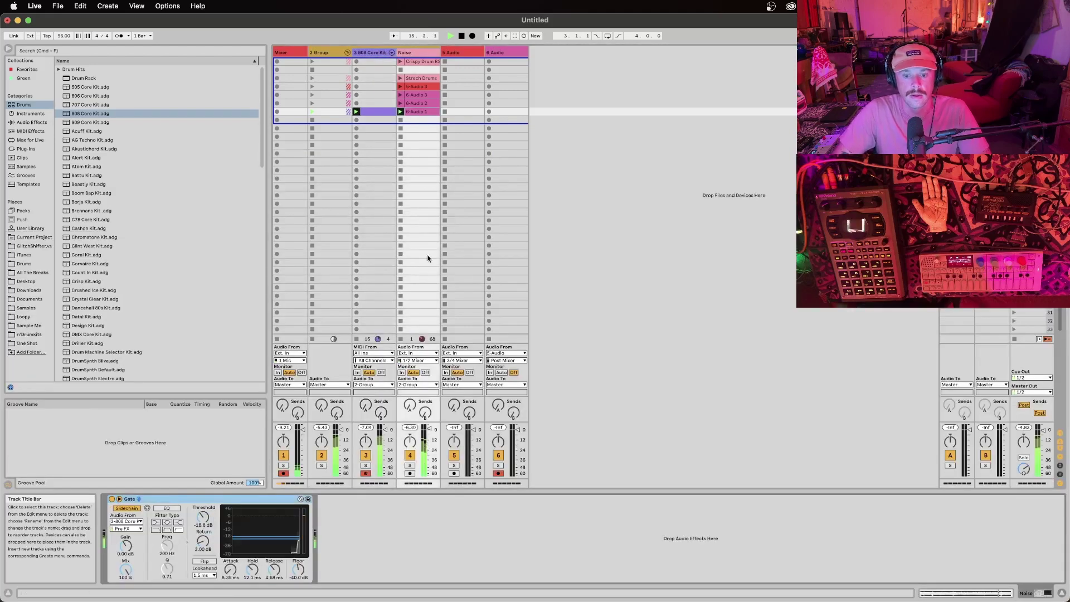
left_click_drag(292, 537, 293, 534)
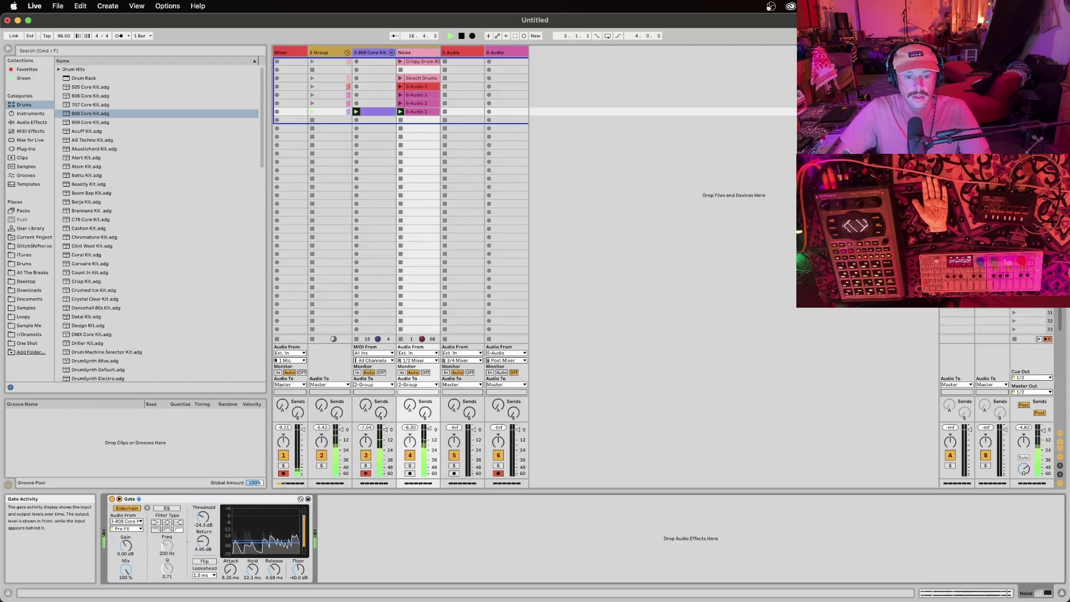
Audition the Noise track's fourth-slot clip, alternate between its seventh- and sixth-slot clips through the Gate, and stop playback
left_click(401, 87)
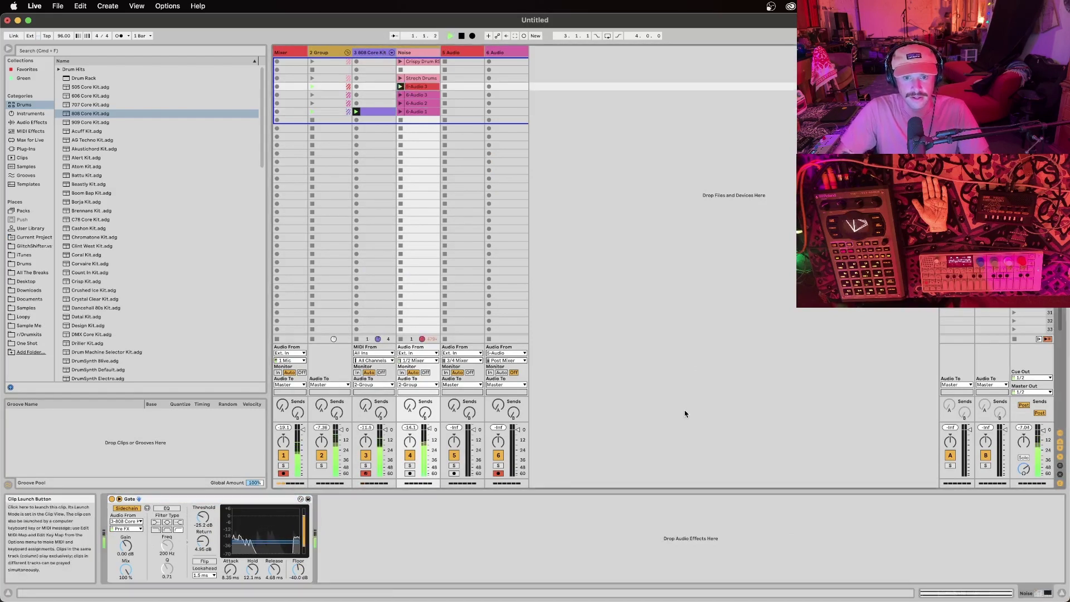
left_click(400, 111)
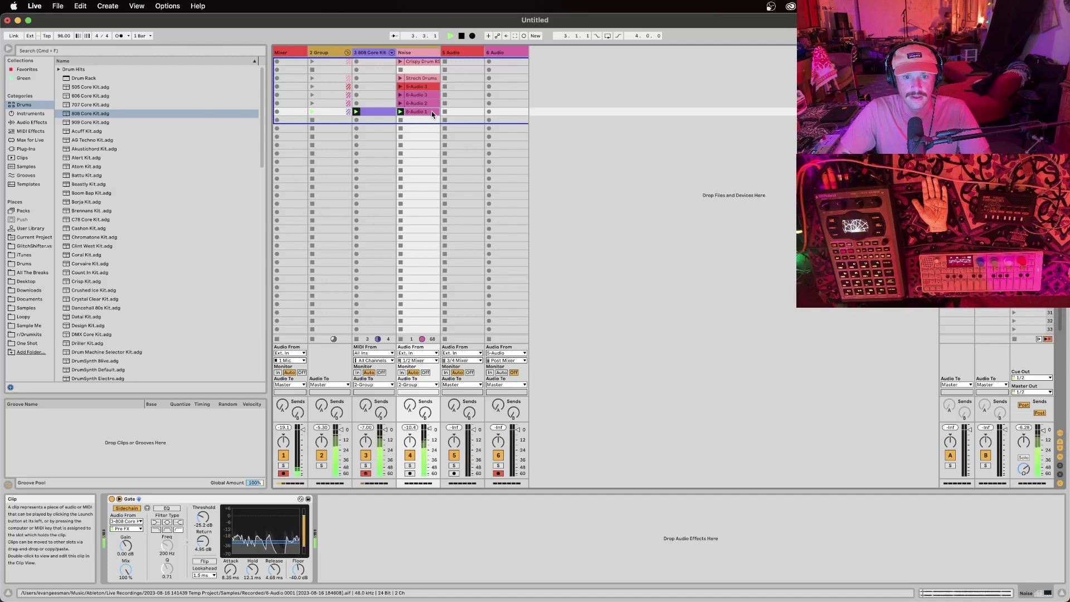
left_click(400, 103)
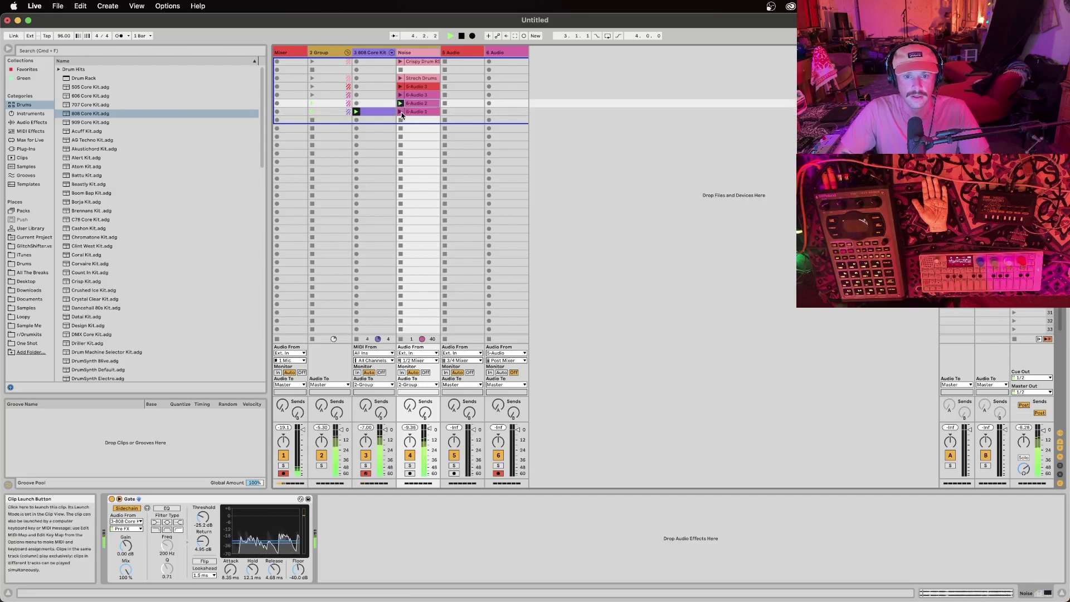
left_click(400, 112)
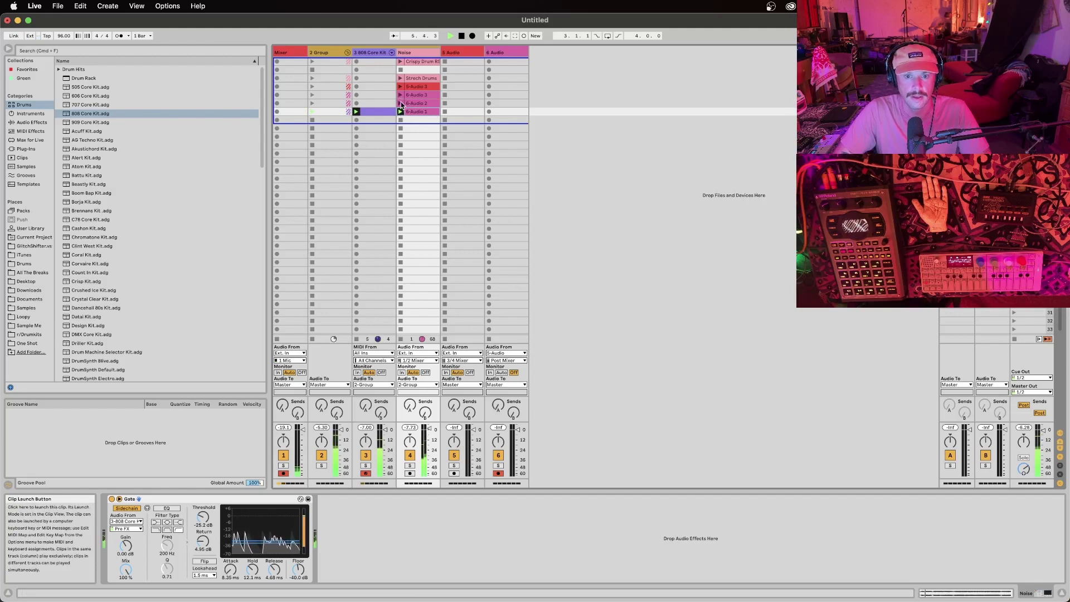
left_click(401, 103)
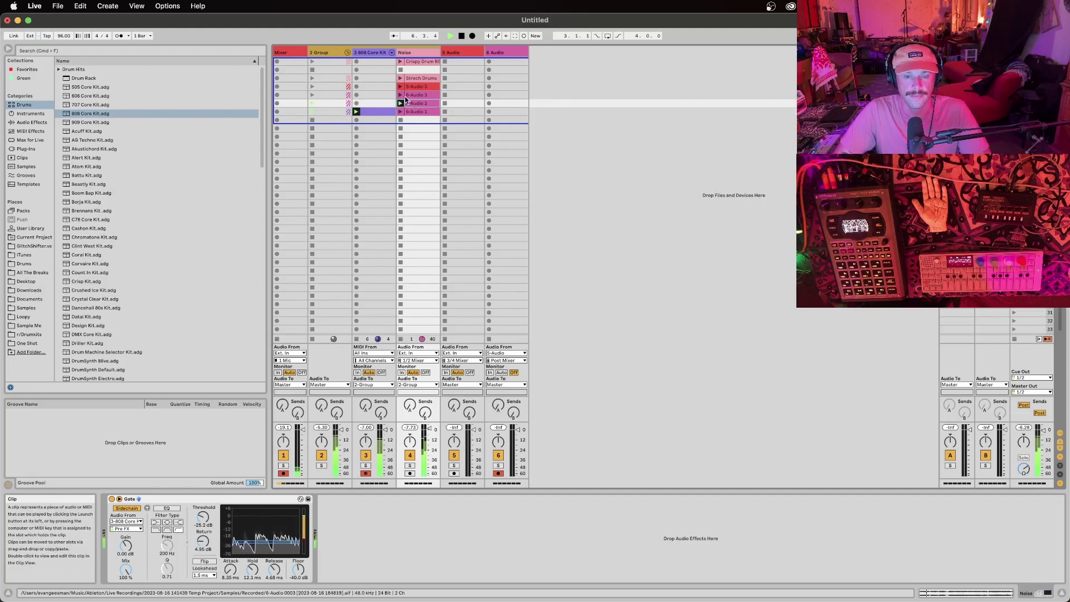
key("space")
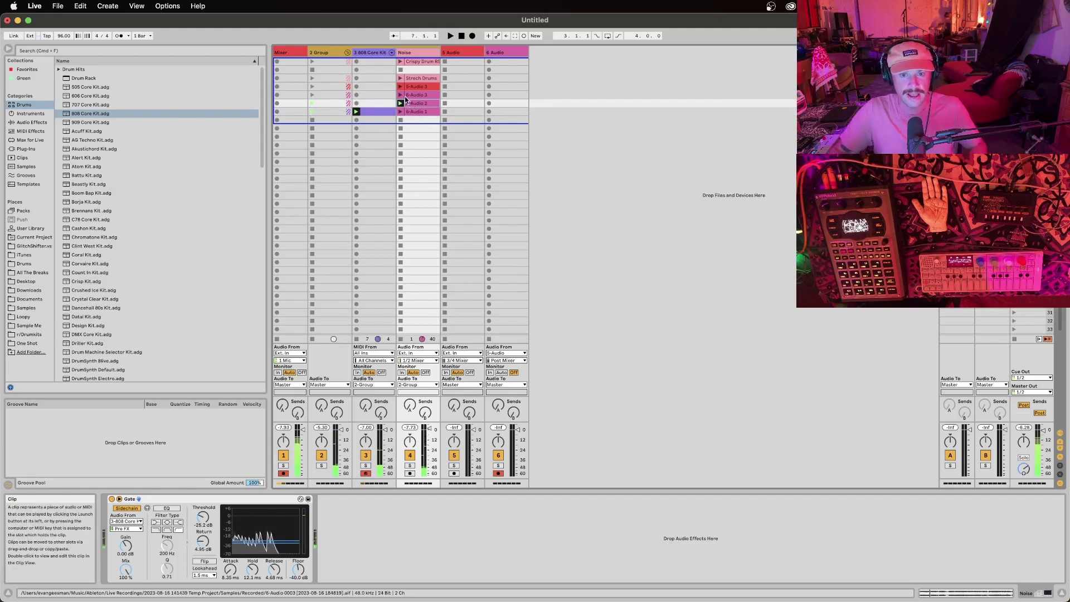